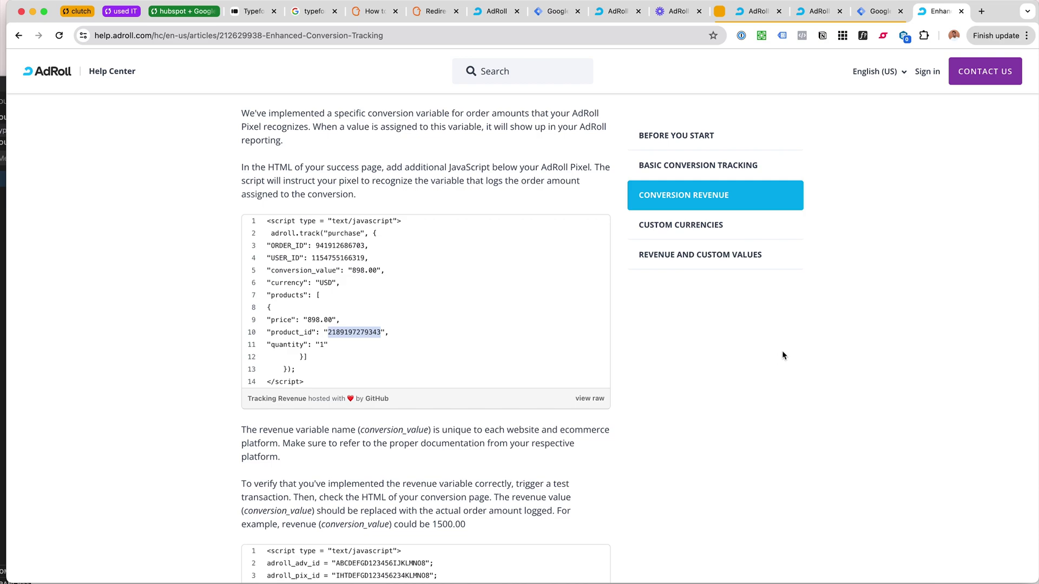
Scroll the Enhanced Conversion Tracking article back up to the Conversion Revenue code sample
{"action": "scroll", "coordinate": [783, 356], "scroll_direction": "up", "scroll_amount": 1}
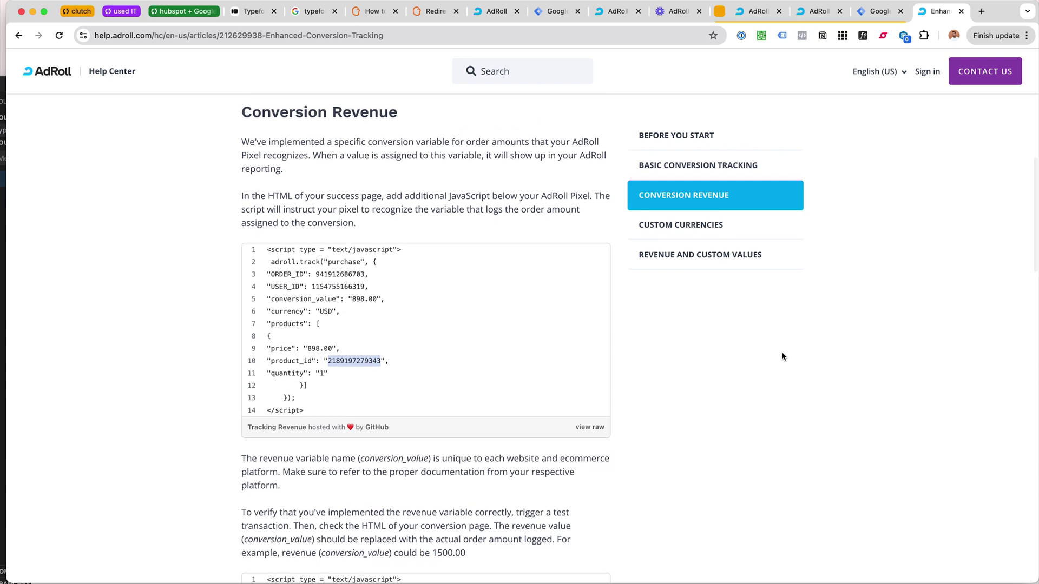
{"action": "scroll", "coordinate": [782, 353], "scroll_direction": "up", "scroll_amount": 1}
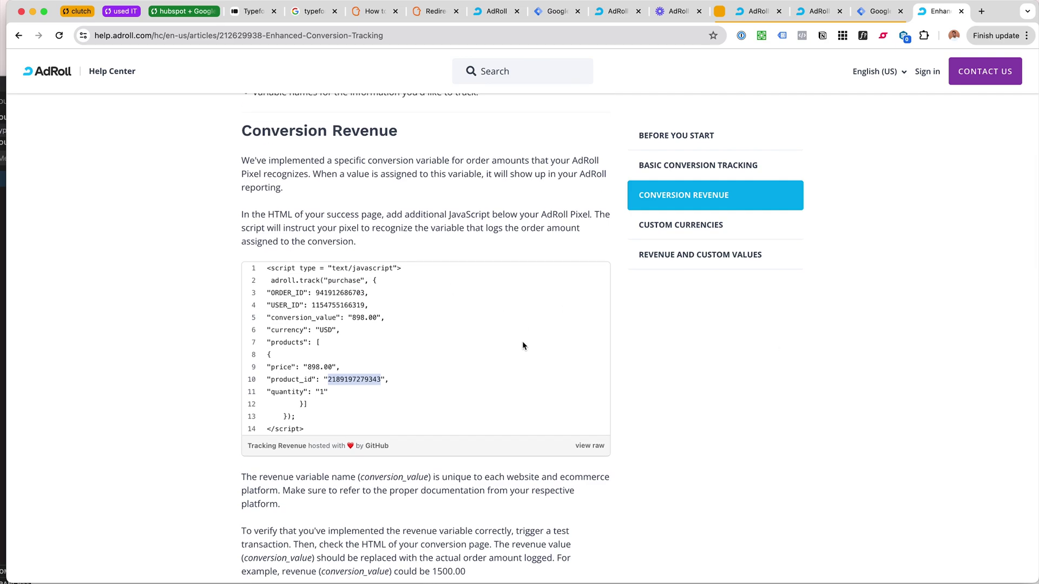
Return to the AdRoll Site Audiences page and scroll down to the AdRoll Pixel section
{"action": "left_click", "coordinate": [758, 15]}
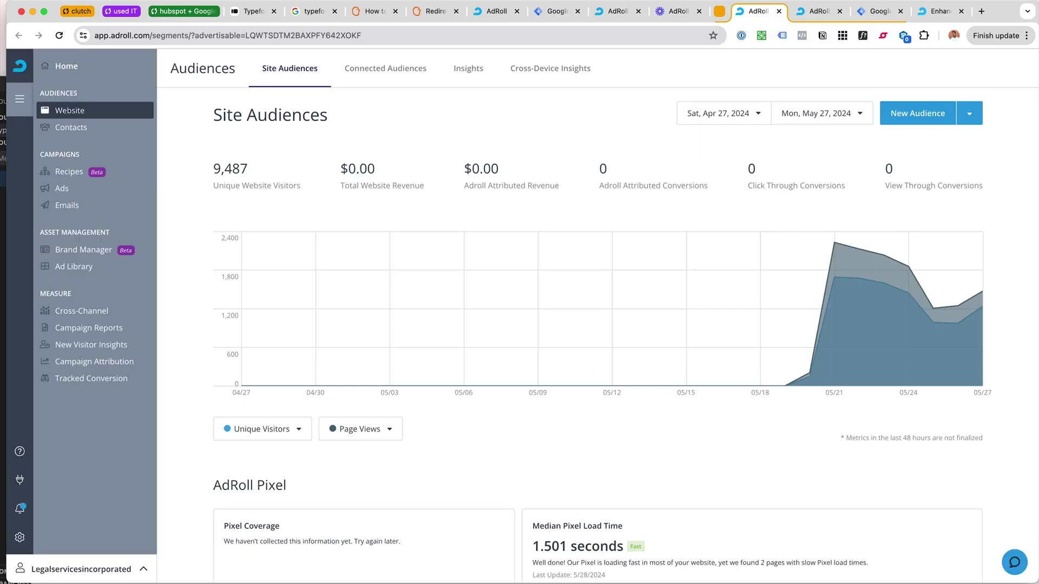
{"action": "left_click", "coordinate": [815, 11]}
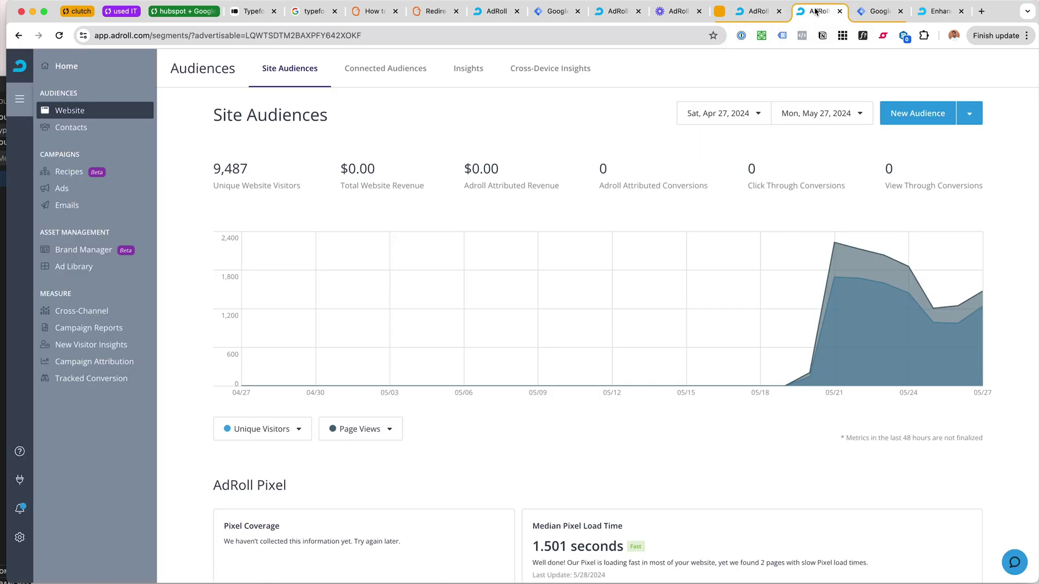
{"action": "left_click", "coordinate": [757, 10]}
{"action": "scroll", "coordinate": [776, 209], "scroll_direction": "down", "scroll_amount": 3}
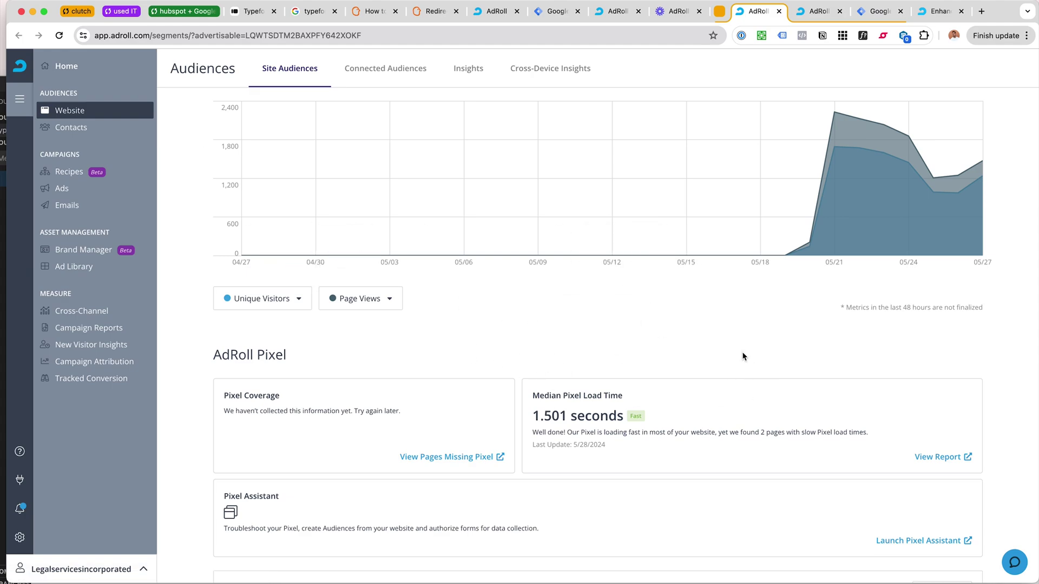
{"action": "scroll", "coordinate": [743, 356], "scroll_direction": "down", "scroll_amount": 1}
{"action": "scroll", "coordinate": [743, 356], "scroll_direction": "down", "scroll_amount": 3}
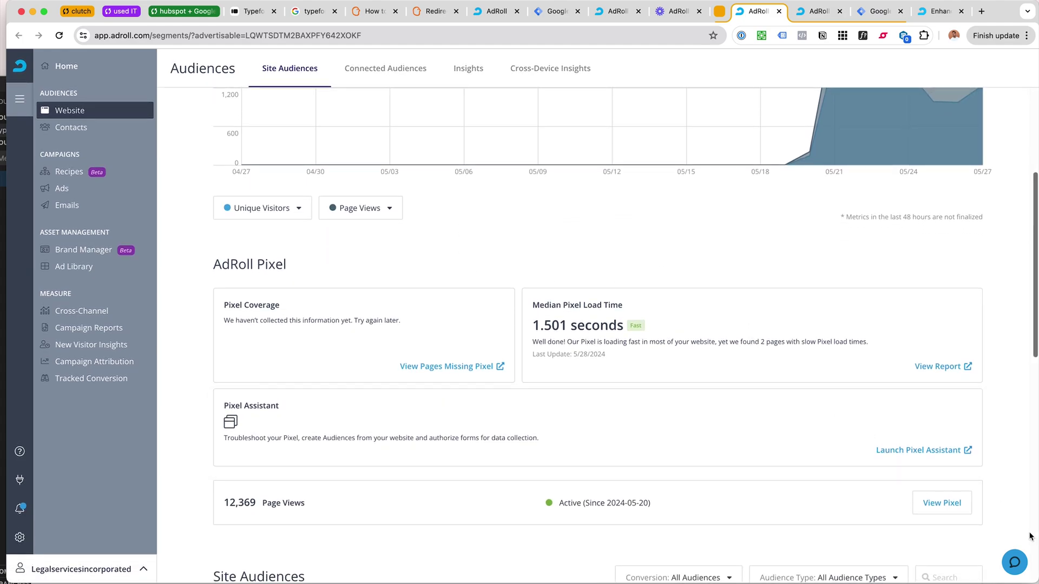
Show the website's AdRoll pixel code and copy it to the clipboard
{"action": "left_click", "coordinate": [952, 504]}
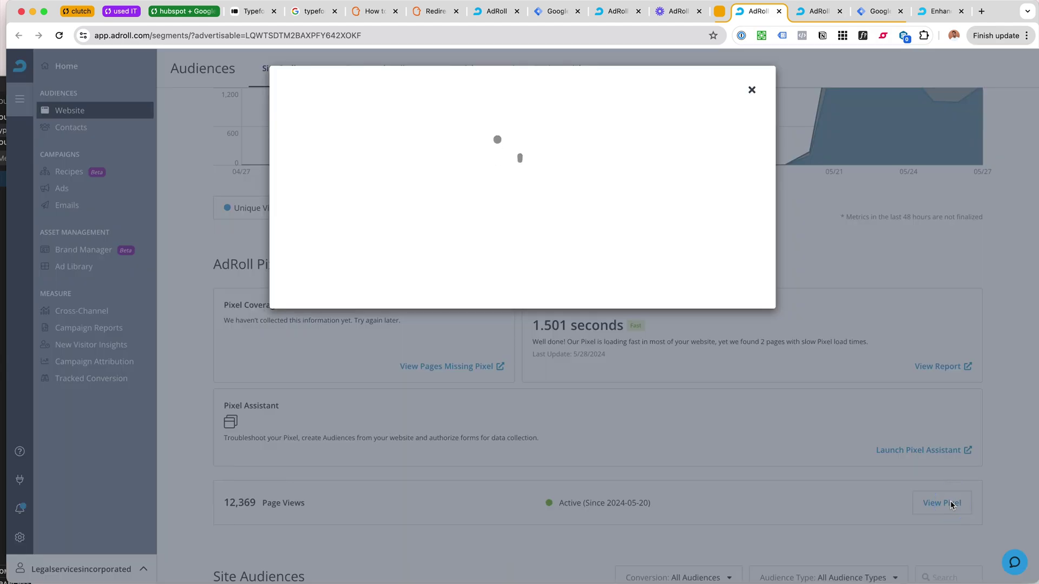
{"action": "left_click", "coordinate": [694, 167]}
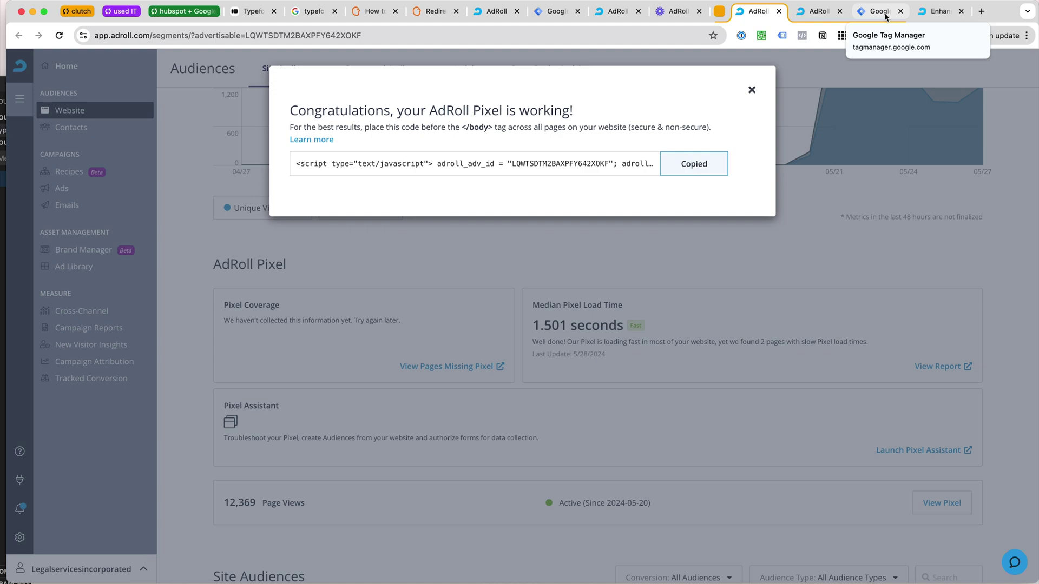
{"action": "left_click", "coordinate": [708, 169]}
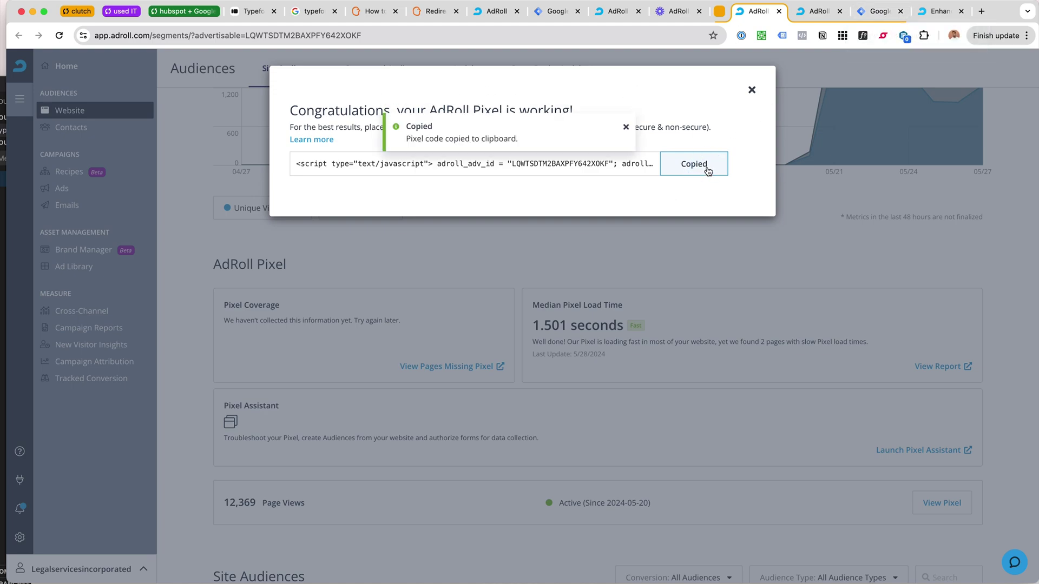
Create a new Custom HTML tag and paste the AdRoll pixel script into it
{"action": "left_click", "coordinate": [874, 11]}
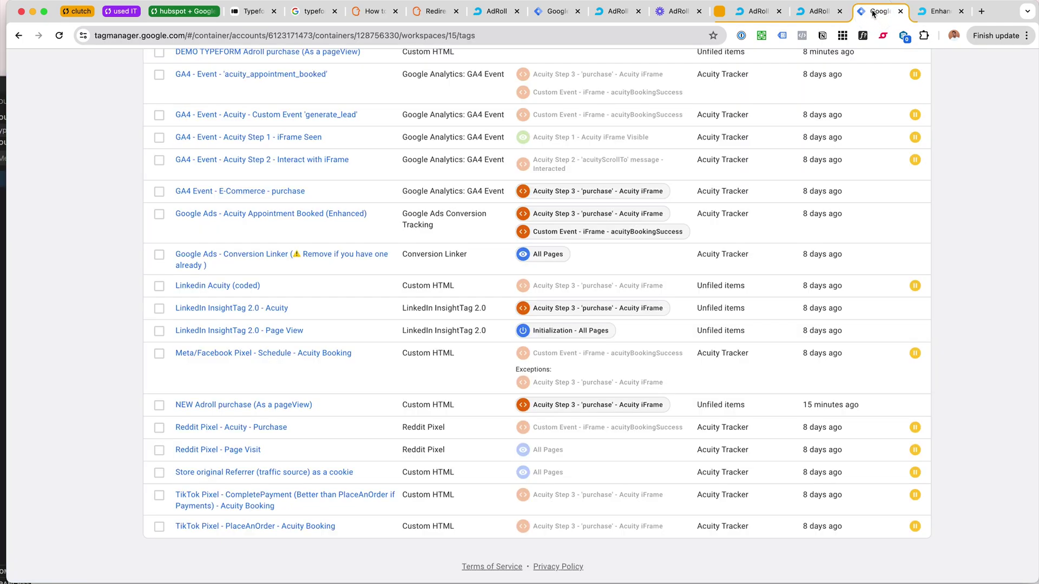
{"action": "scroll", "coordinate": [380, 221], "scroll_direction": "up", "scroll_amount": 8}
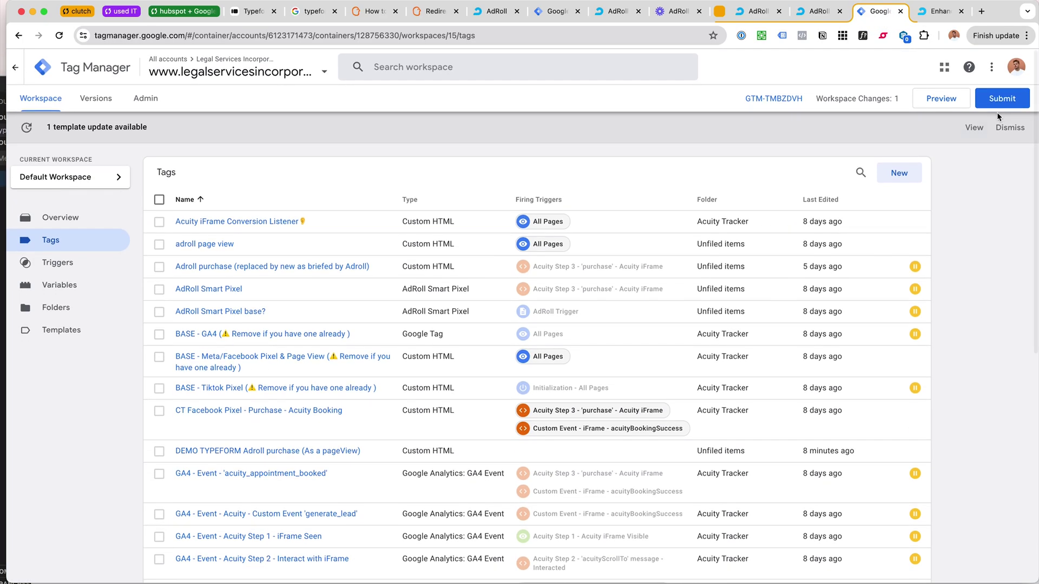
{"action": "left_click", "coordinate": [899, 172]}
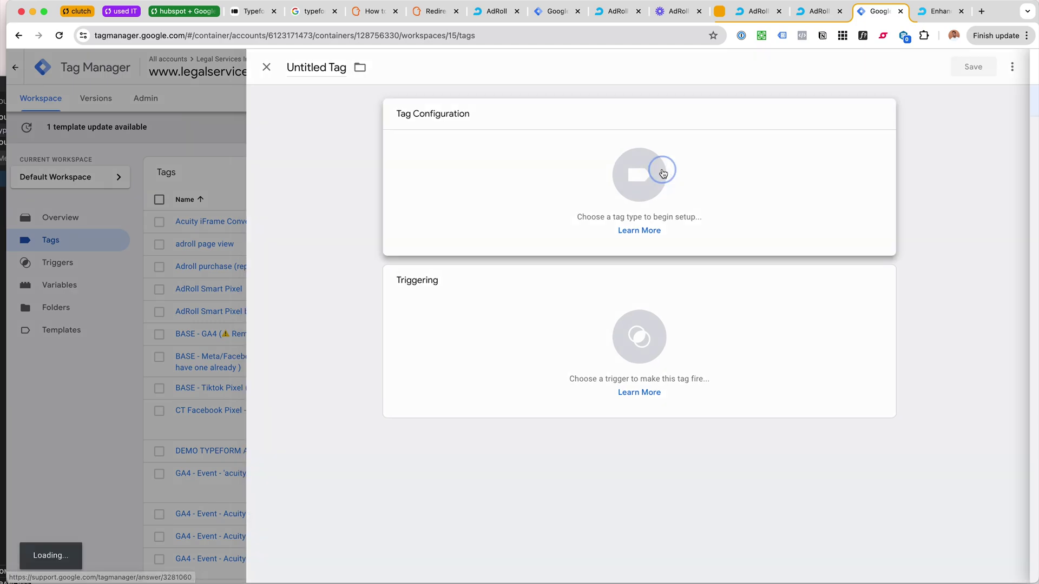
{"action": "left_click", "coordinate": [660, 170]}
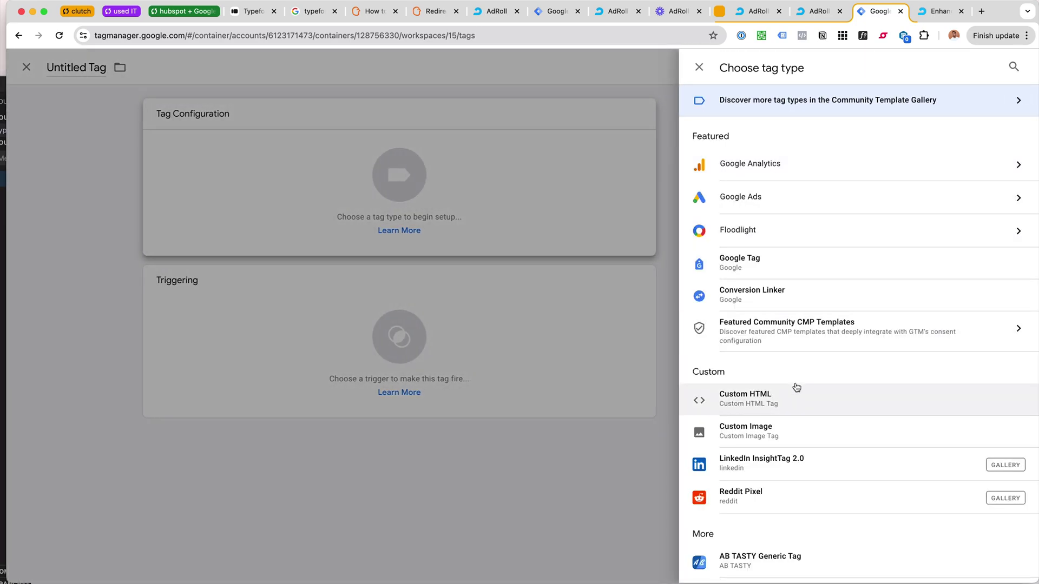
{"action": "left_click", "coordinate": [799, 402]}
{"action": "left_click", "coordinate": [515, 269]}
{"action": "key", "text": "cmd+v"}
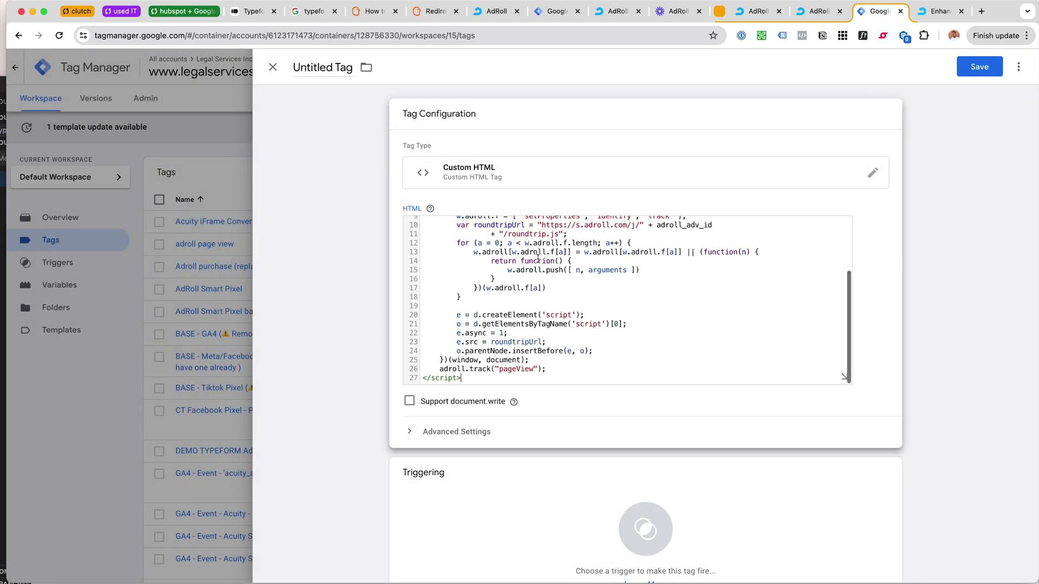
Check the advertiser ID in the pasted script and duplicate the workspace into a second tab
{"action": "scroll", "coordinate": [591, 340], "scroll_direction": "up", "scroll_amount": 3}
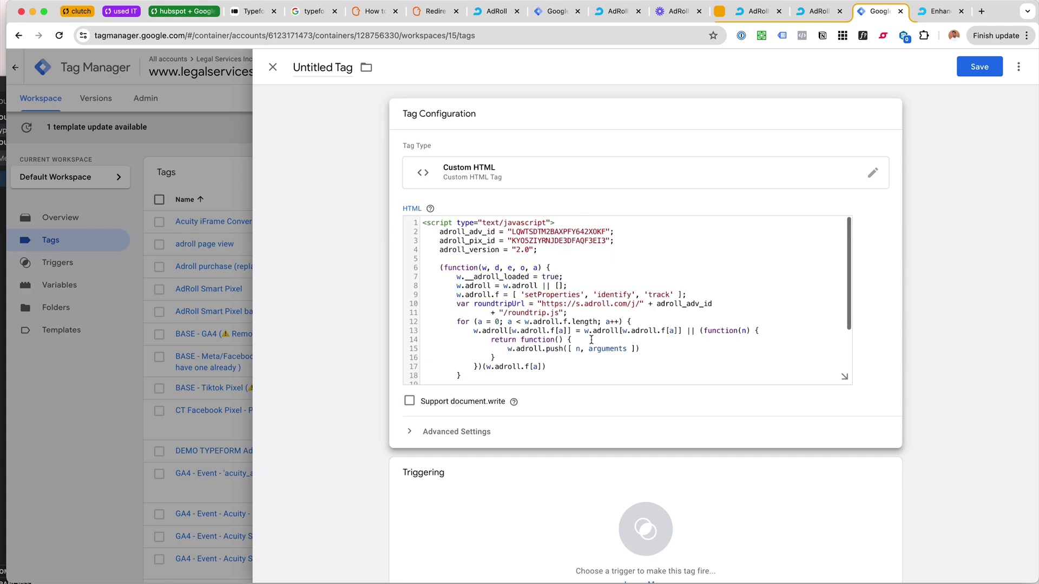
{"action": "double_click", "coordinate": [535, 233]}
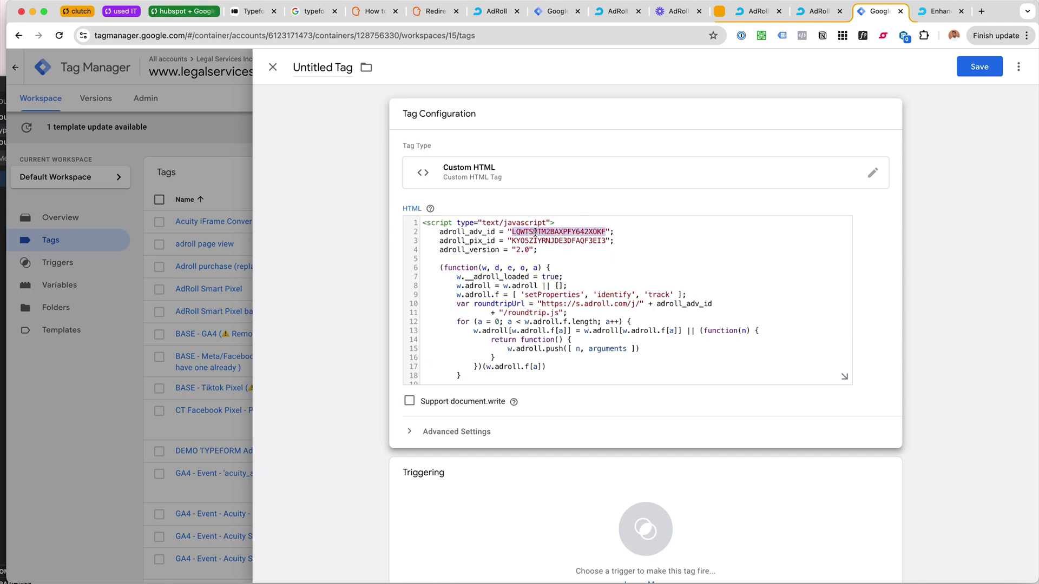
{"action": "left_click", "coordinate": [543, 232]}
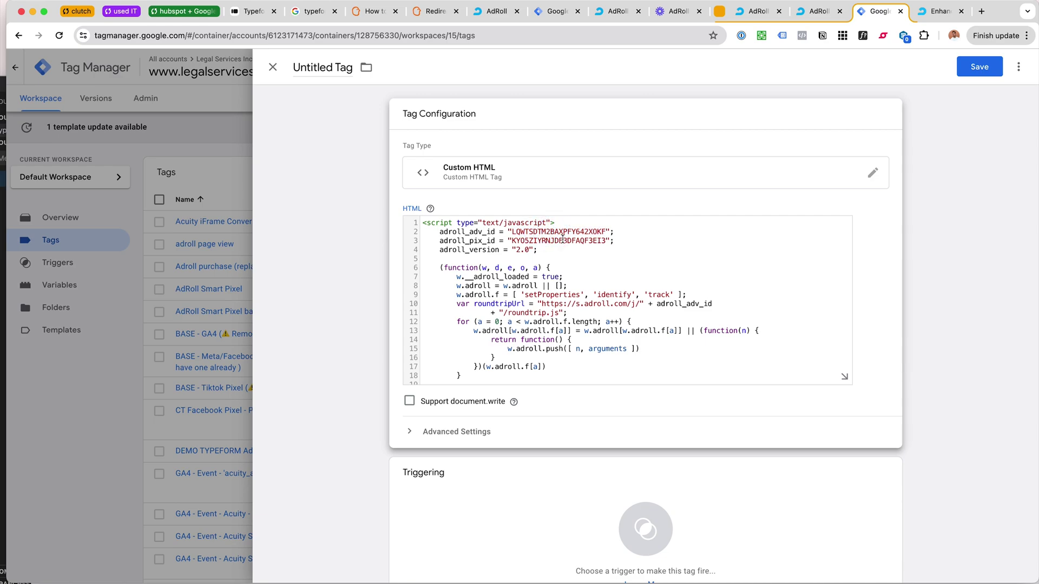
{"action": "key", "text": "super+l"}
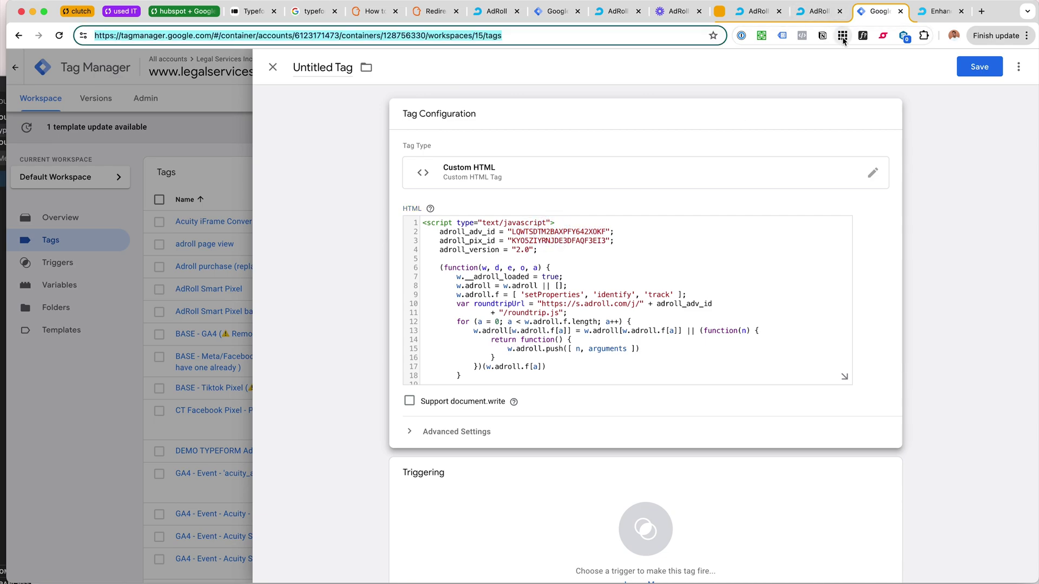
{"action": "key", "text": "alt+Return"}
{"action": "left_click_drag", "start_coordinate": [907, 19], "coordinate": [872, 22]}
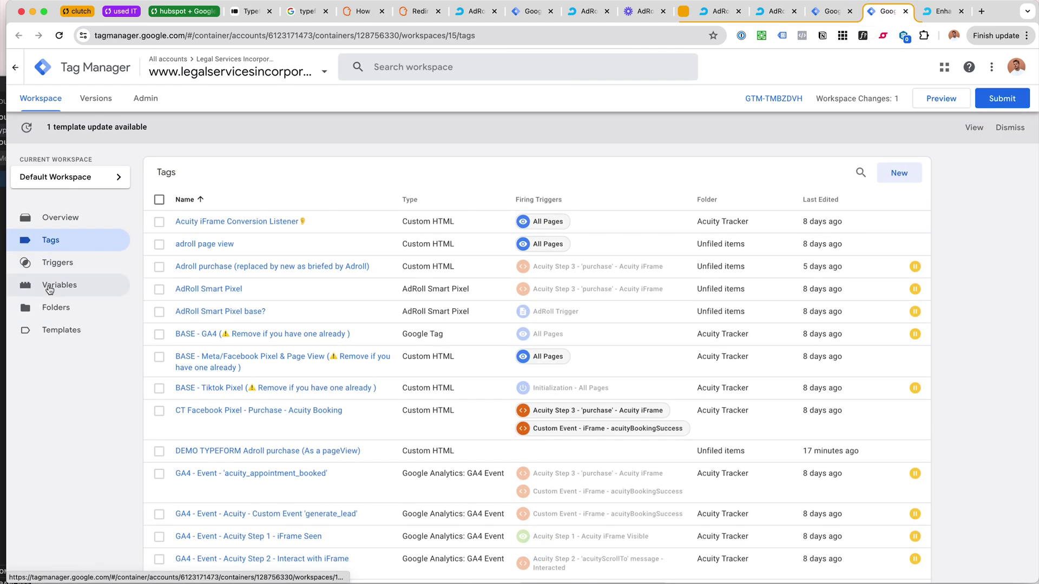
Browse the available variable types for a new workspace variable
{"action": "left_click", "coordinate": [50, 290]}
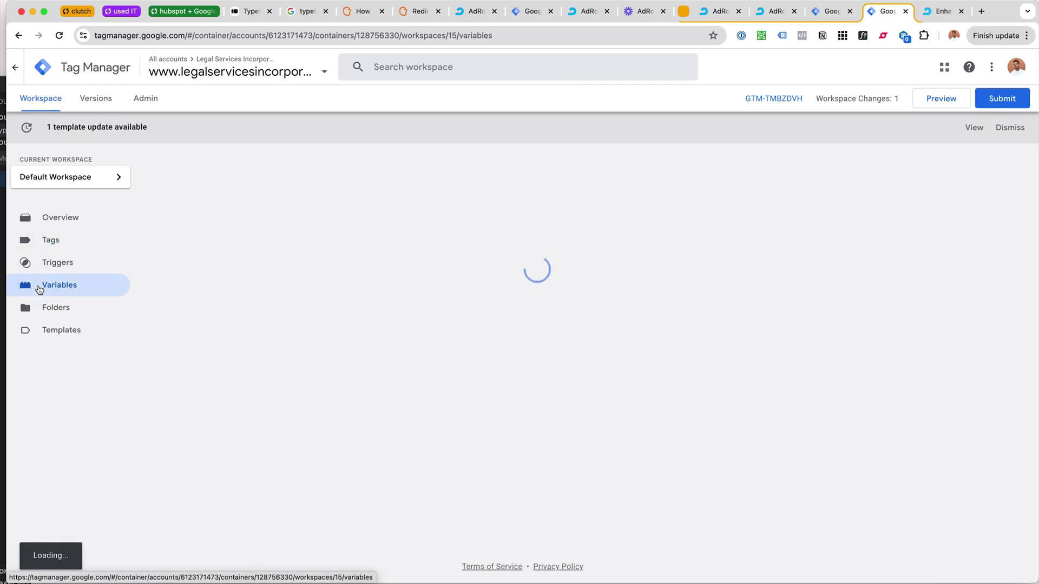
{"action": "left_click", "coordinate": [896, 349]}
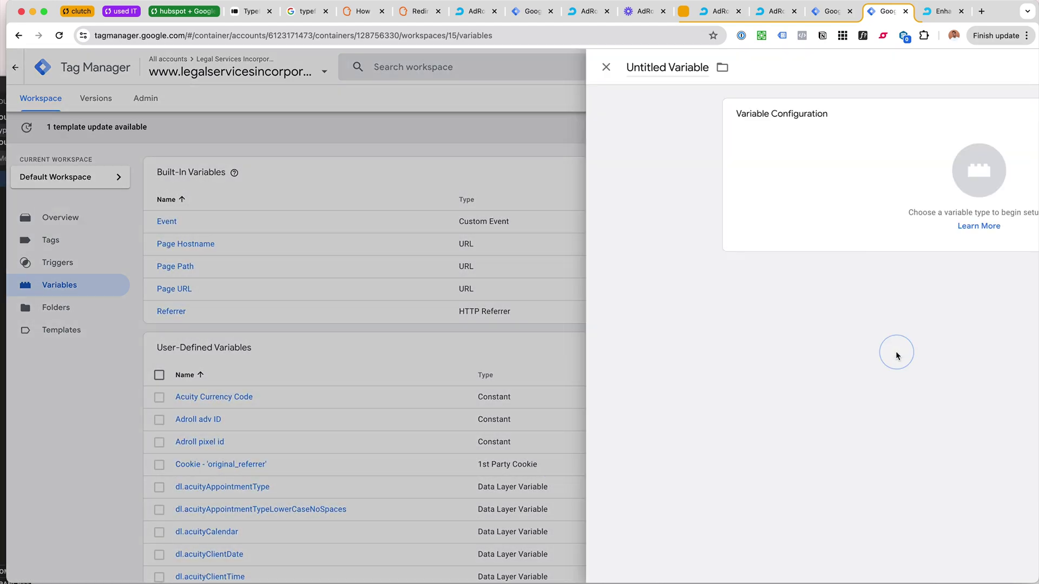
{"action": "left_click", "coordinate": [743, 228]}
{"action": "scroll", "coordinate": [870, 240], "scroll_direction": "down", "scroll_amount": 5}
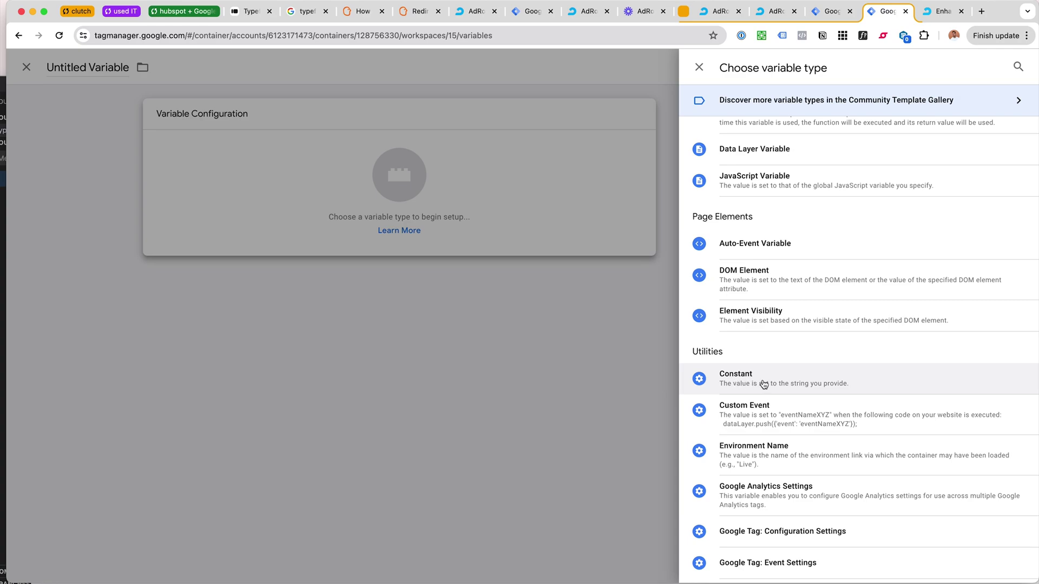
{"action": "left_click", "coordinate": [832, 11]}
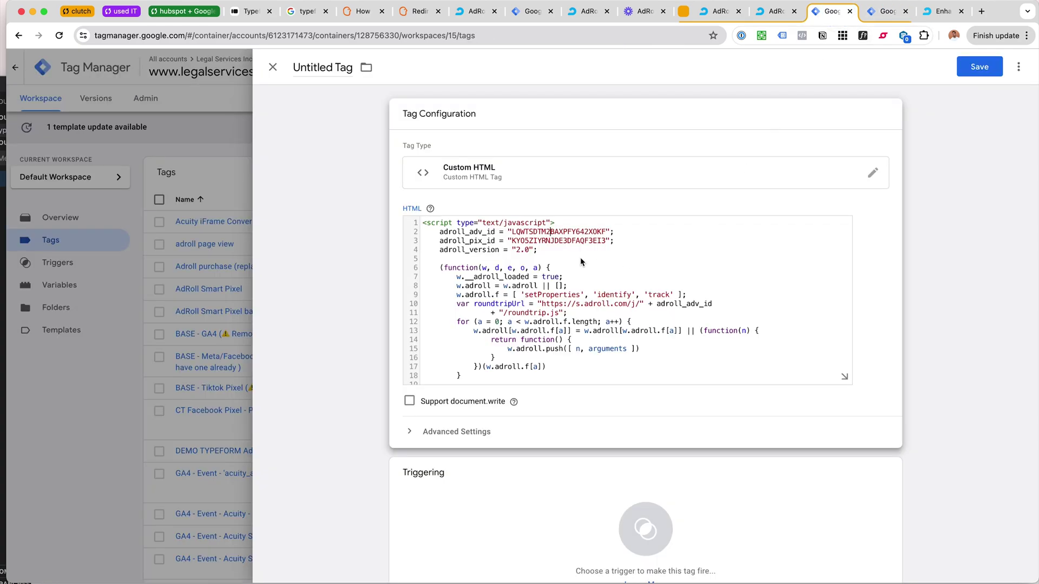
Replace the hard-coded advertiser and pixel IDs with {{Adroll adv ID}} and {{Adroll pixel id}}
{"action": "double_click", "coordinate": [546, 233]}
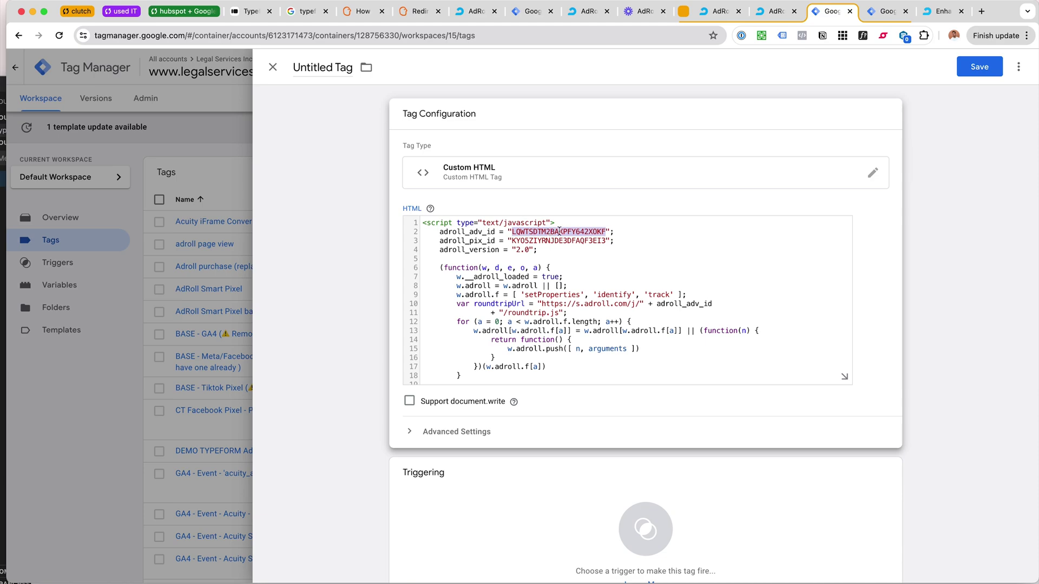
{"action": "key", "text": "BackSpace"}
{"action": "type", "text": "{{"}
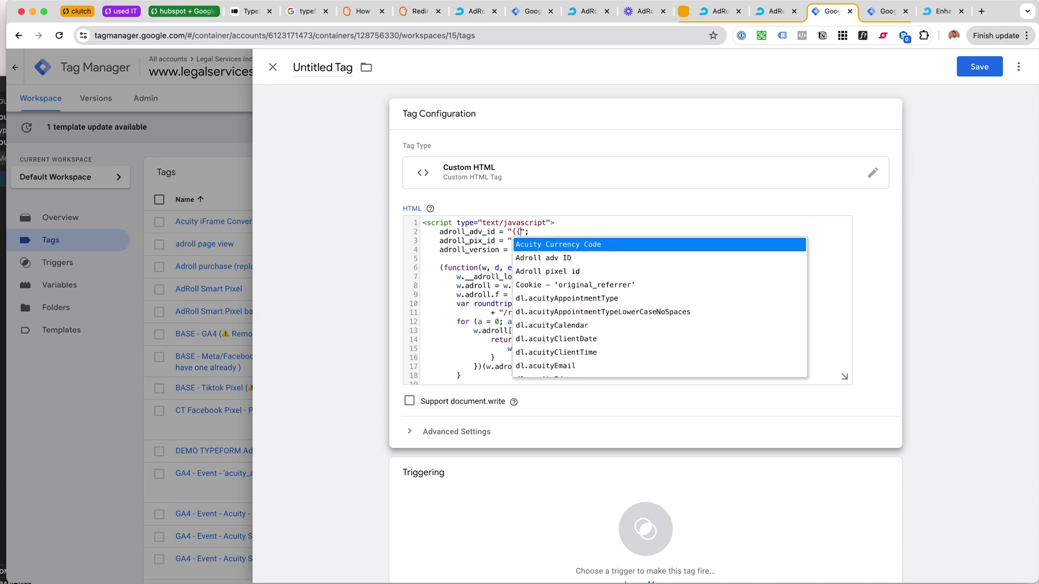
{"action": "type", "text": "ad"}
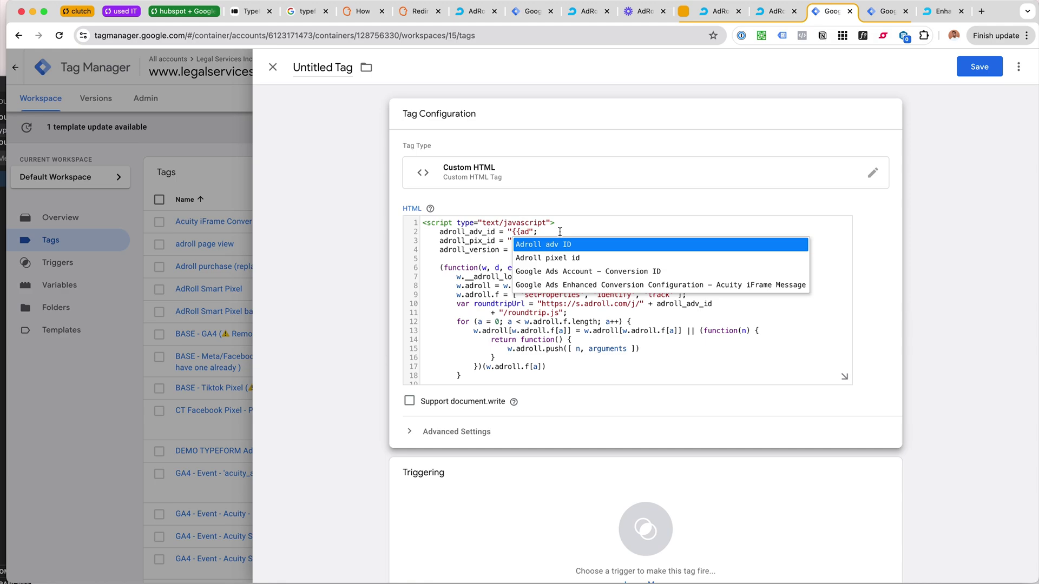
{"action": "left_click", "coordinate": [562, 247]}
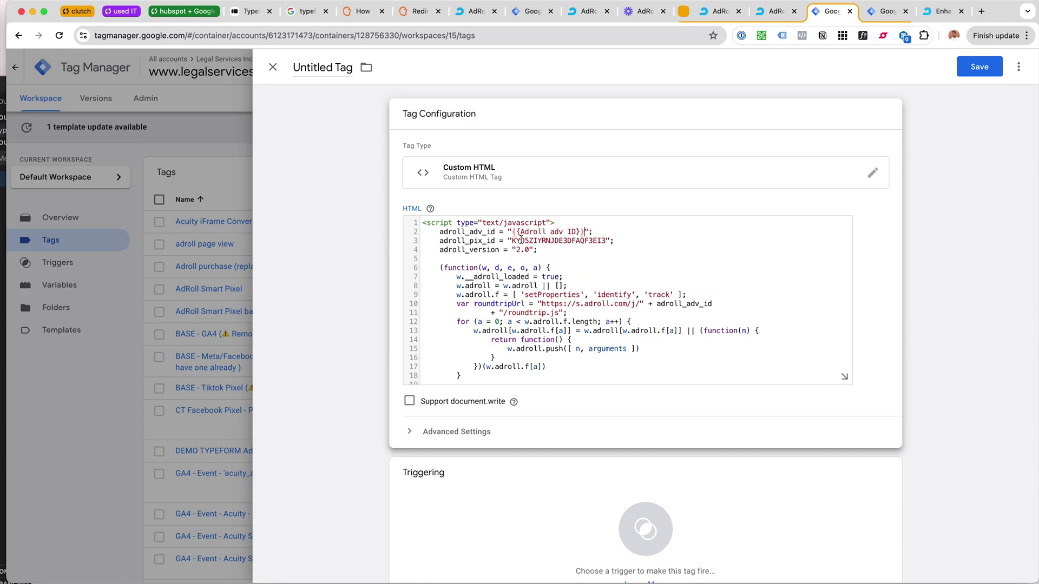
{"action": "left_click_drag", "start_coordinate": [511, 240], "coordinate": [607, 241]}
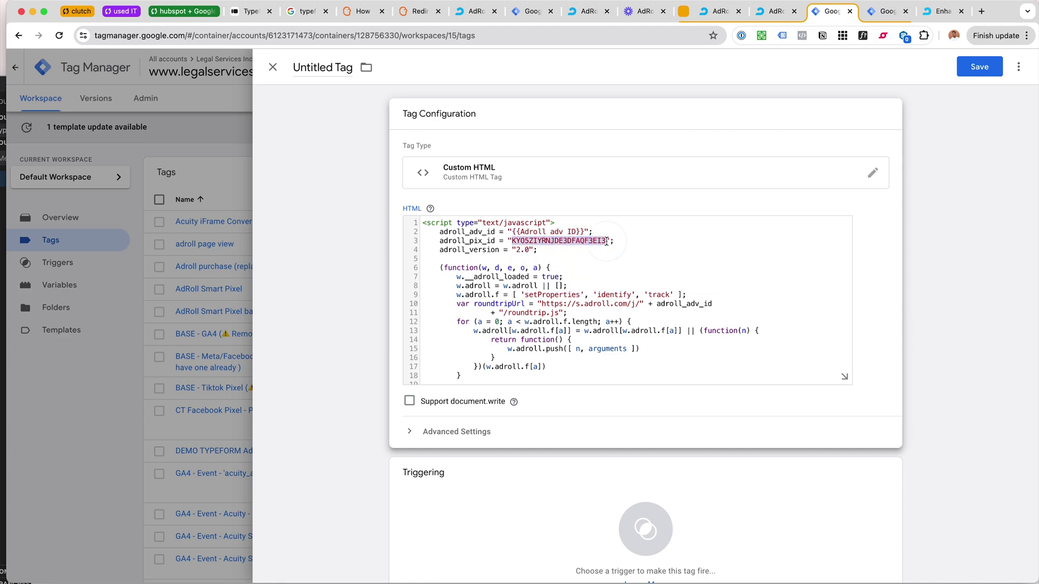
{"action": "type", "text": "{{ad"}
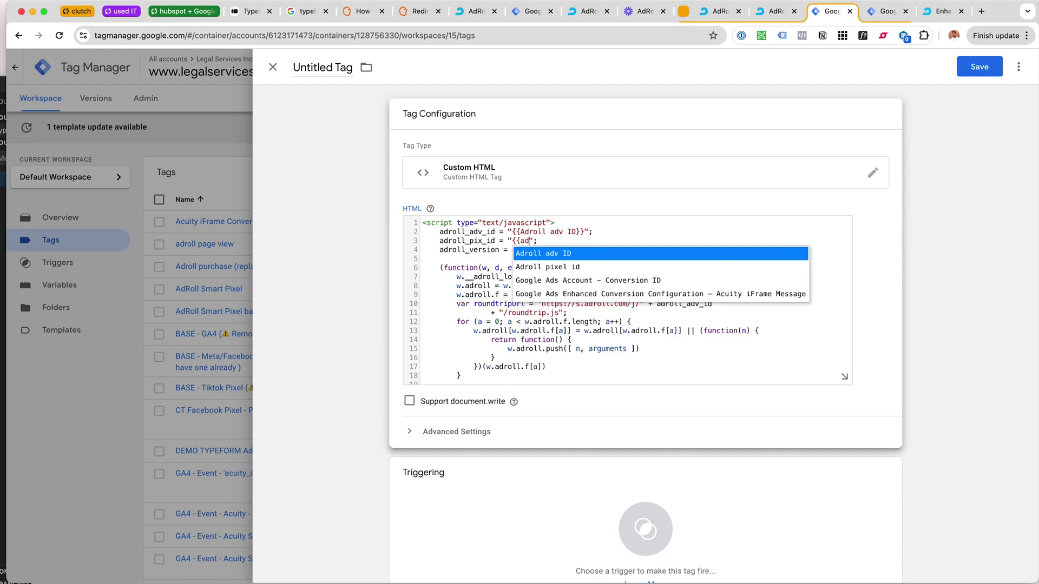
{"action": "key", "text": "Down"}
{"action": "key", "text": "Return"}
{"action": "scroll", "coordinate": [764, 454], "scroll_direction": "down", "scroll_amount": 2}
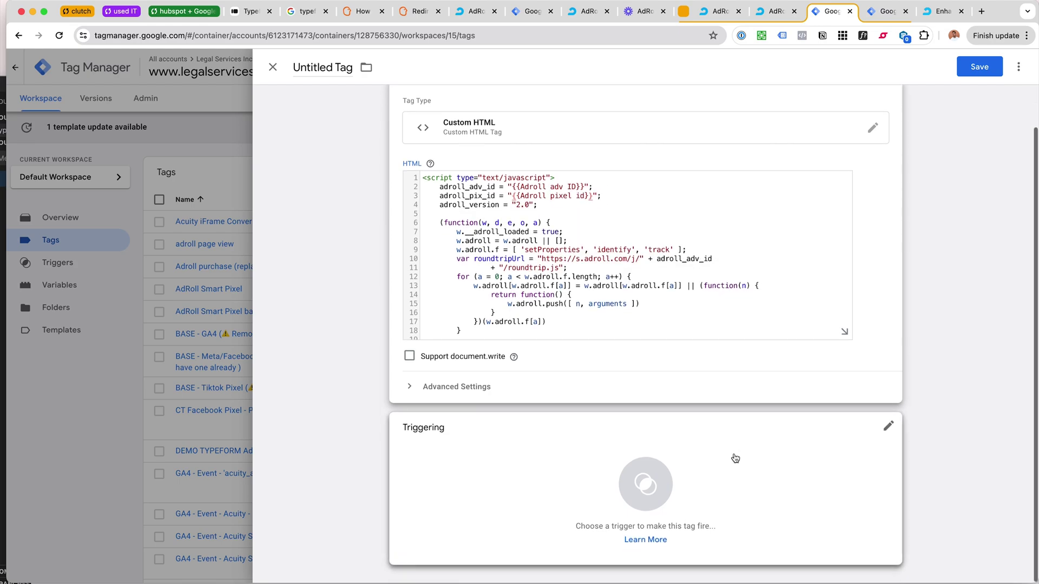
Dismiss the trigger choices and name the tag 'adroll tag'
{"action": "left_click", "coordinate": [675, 489]}
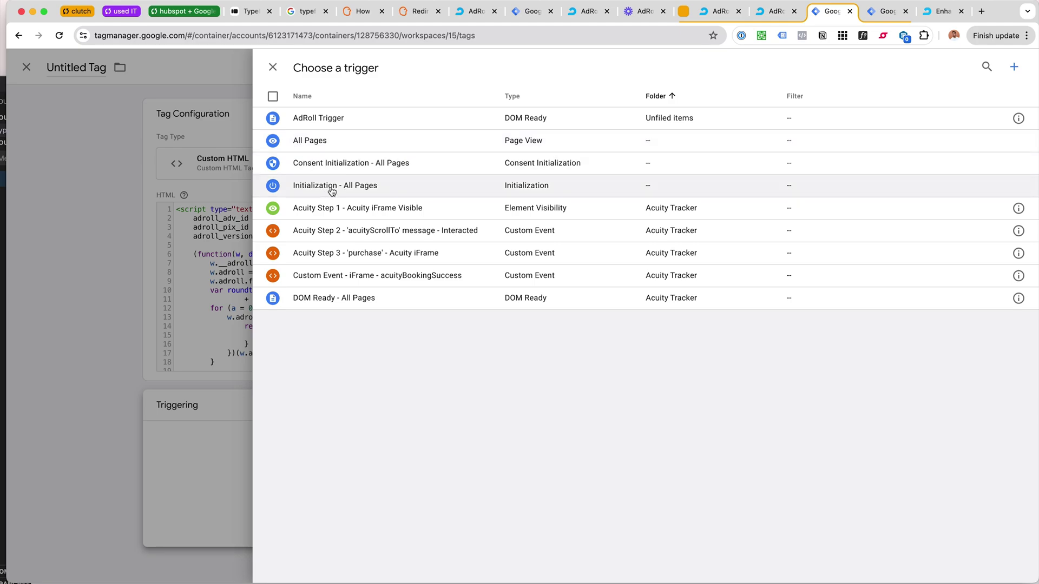
{"action": "left_click", "coordinate": [127, 104]}
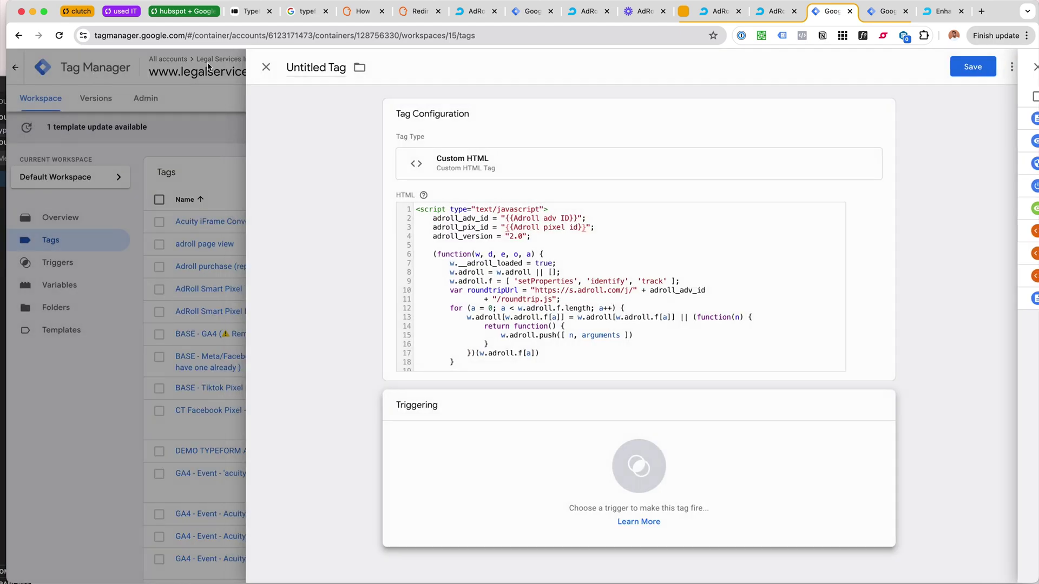
{"action": "left_click", "coordinate": [303, 67]}
{"action": "type", "text": "adro"}
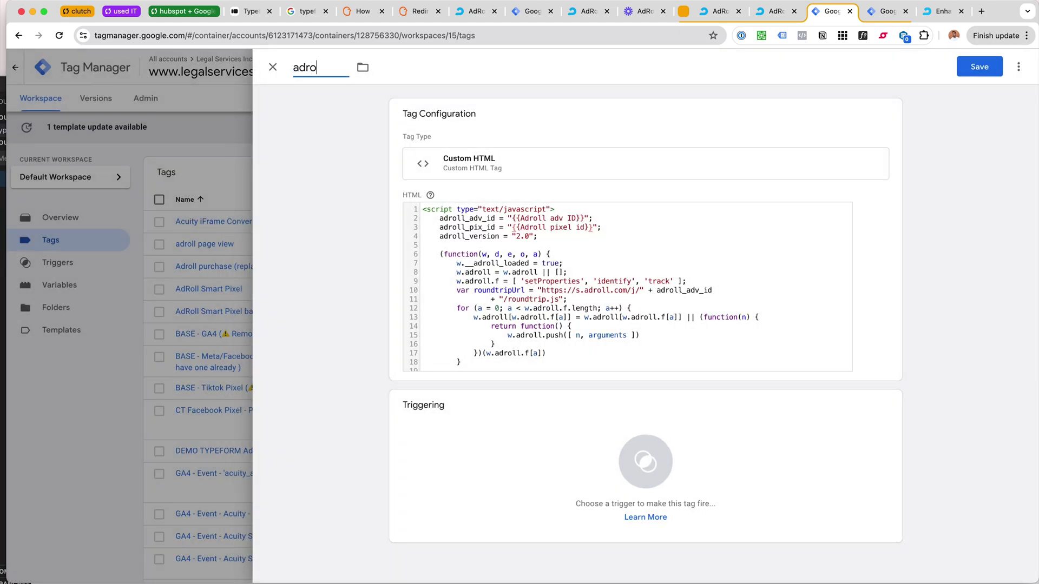
{"action": "type", "text": "ll tag"}
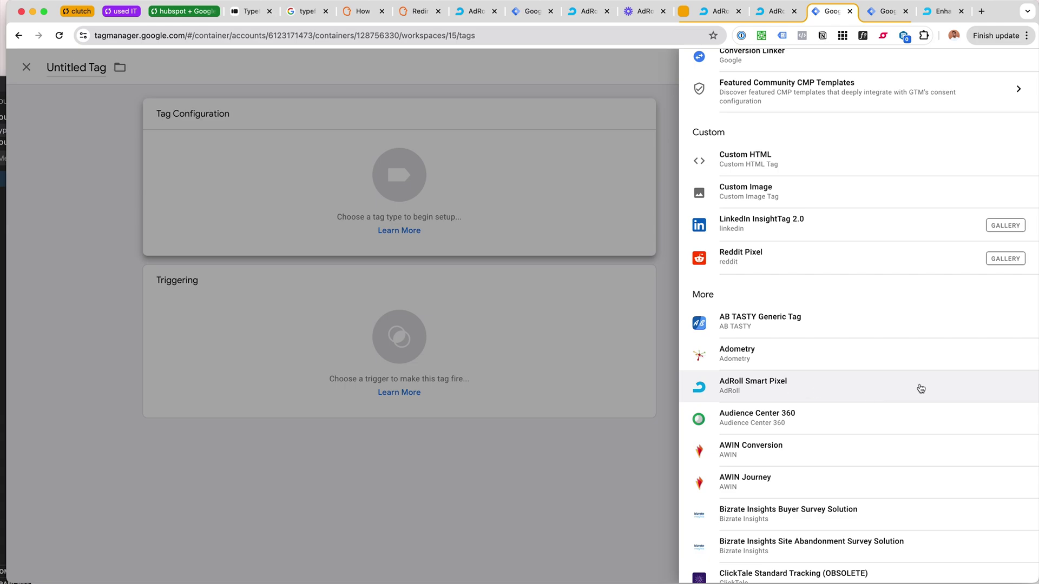
Make the tag an AdRoll Smart Pixel tag and review its fields
{"action": "scroll", "coordinate": [765, 394], "scroll_direction": "down", "scroll_amount": 1}
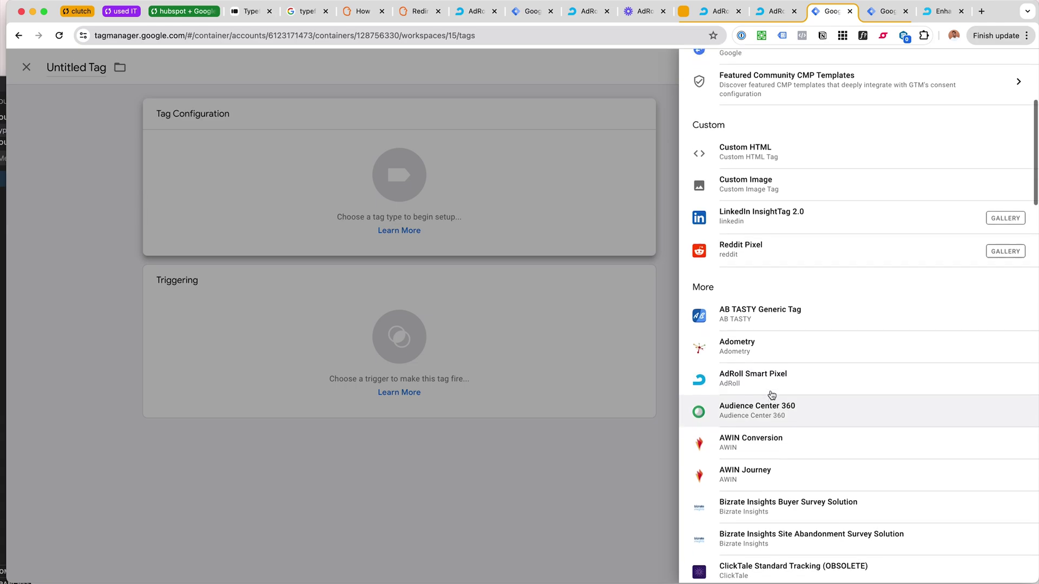
{"action": "left_click", "coordinate": [763, 387]}
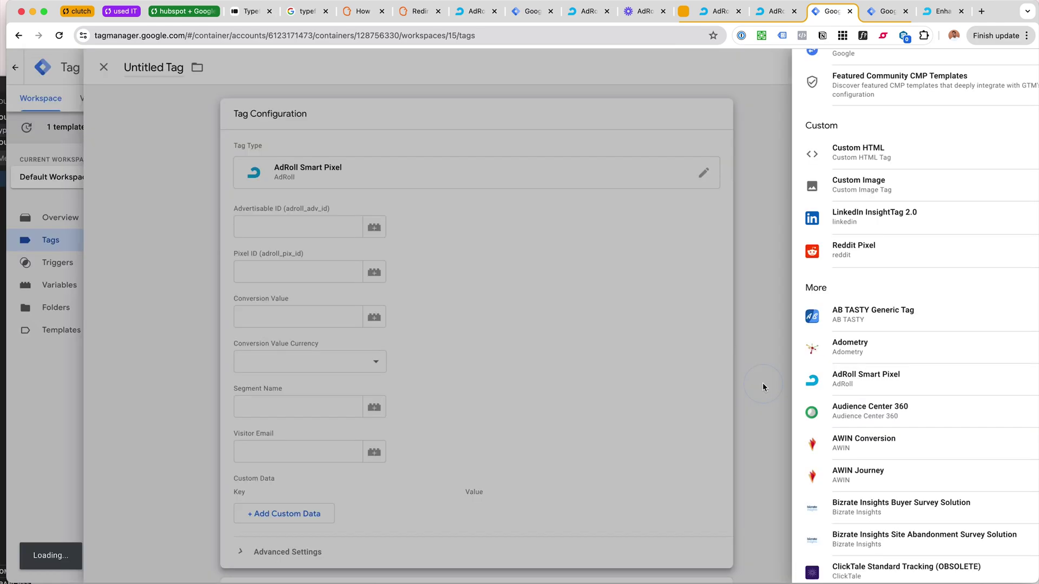
{"action": "scroll", "coordinate": [481, 223], "scroll_direction": "down", "scroll_amount": 2}
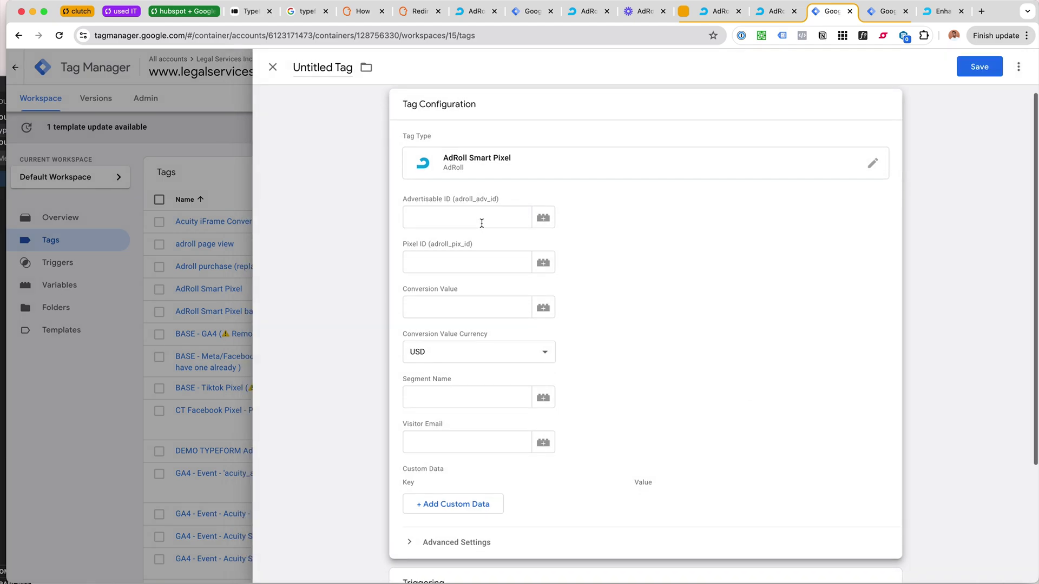
{"action": "scroll", "coordinate": [487, 233], "scroll_direction": "down", "scroll_amount": 5}
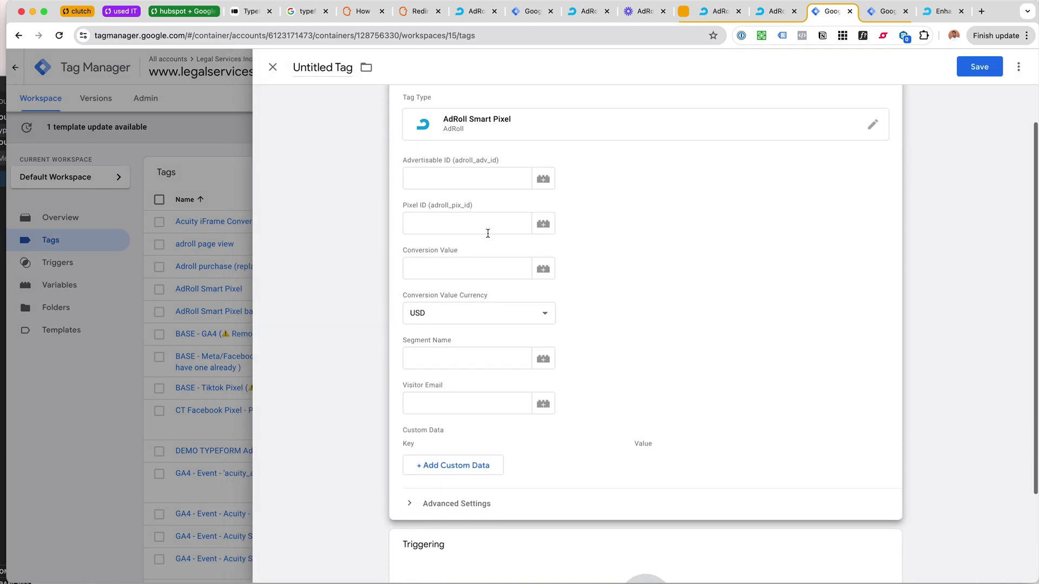
{"action": "scroll", "coordinate": [493, 239], "scroll_direction": "up", "scroll_amount": 6}
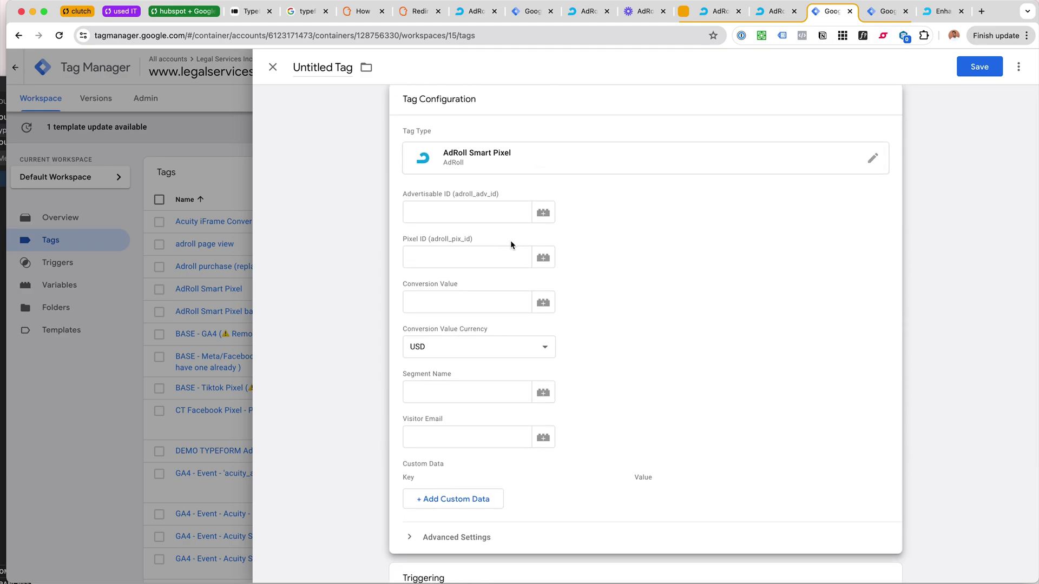
{"action": "scroll", "coordinate": [511, 240], "scroll_direction": "up", "scroll_amount": 1}
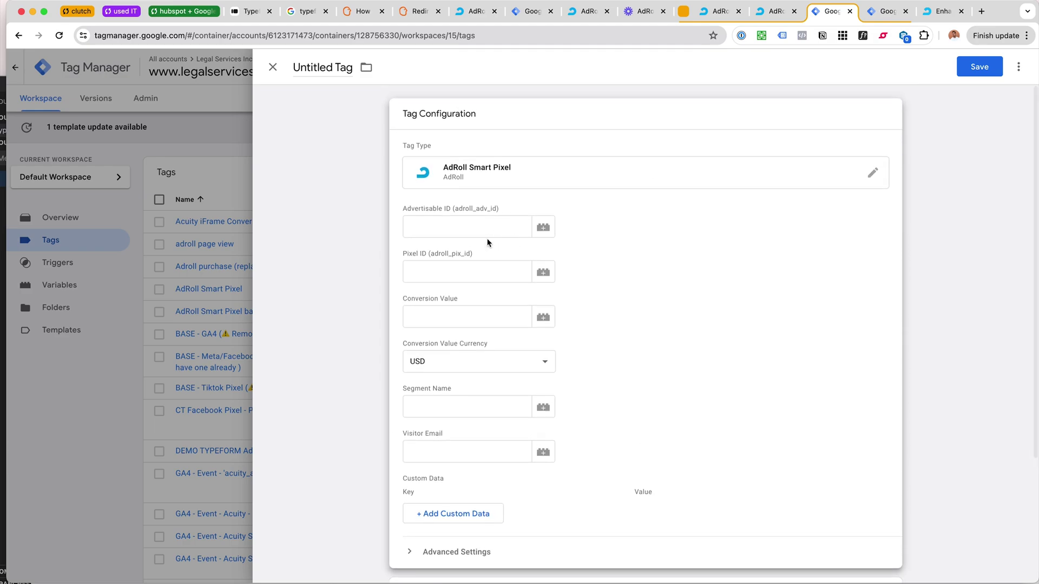
Inspect the empty Advertisable ID and Pixel ID fields and check PixelPal for a detected pixel
{"action": "left_click", "coordinate": [495, 228]}
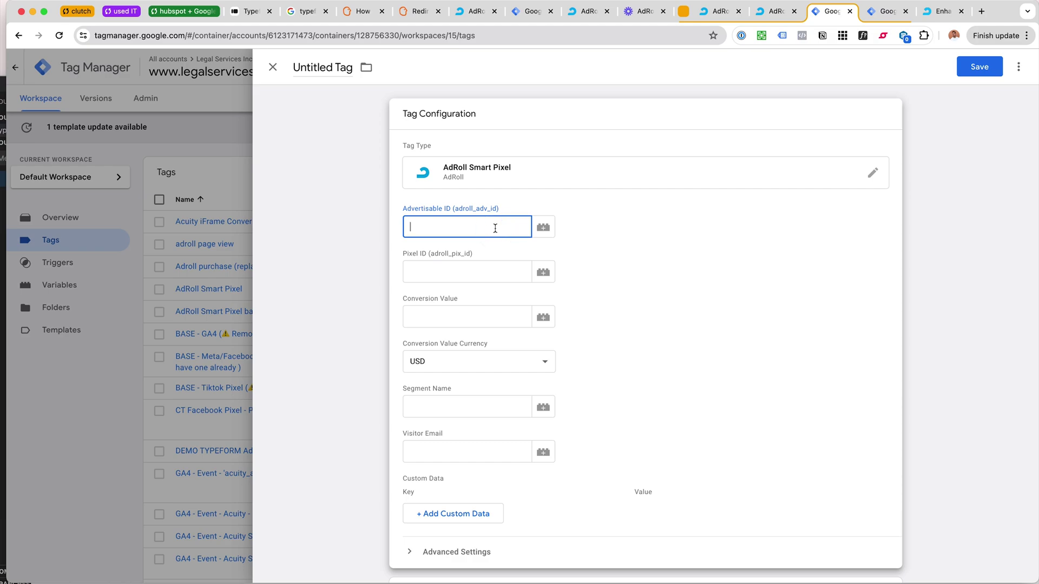
{"action": "left_click", "coordinate": [494, 271]}
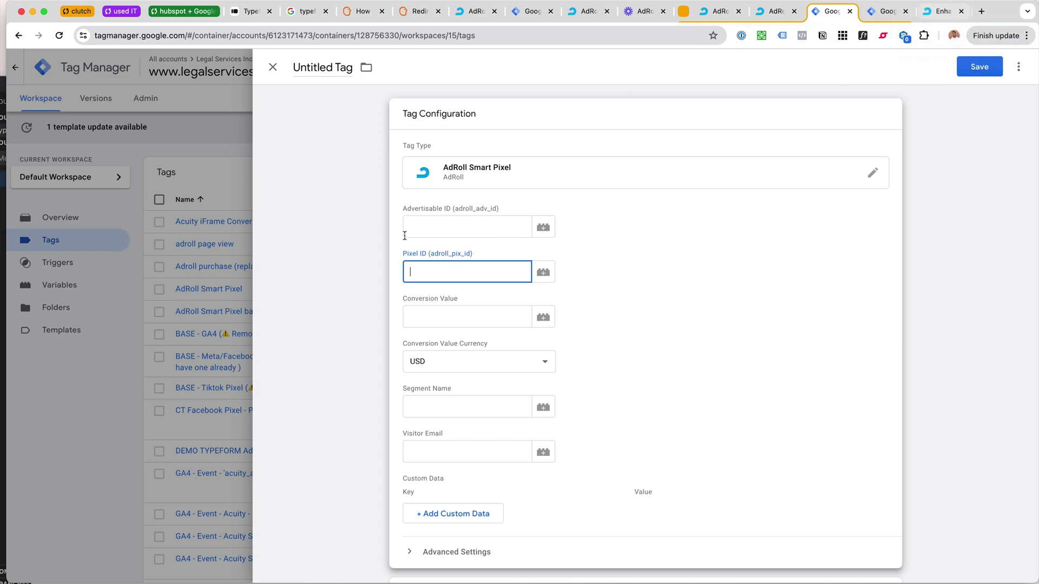
{"action": "left_click", "coordinate": [885, 37]}
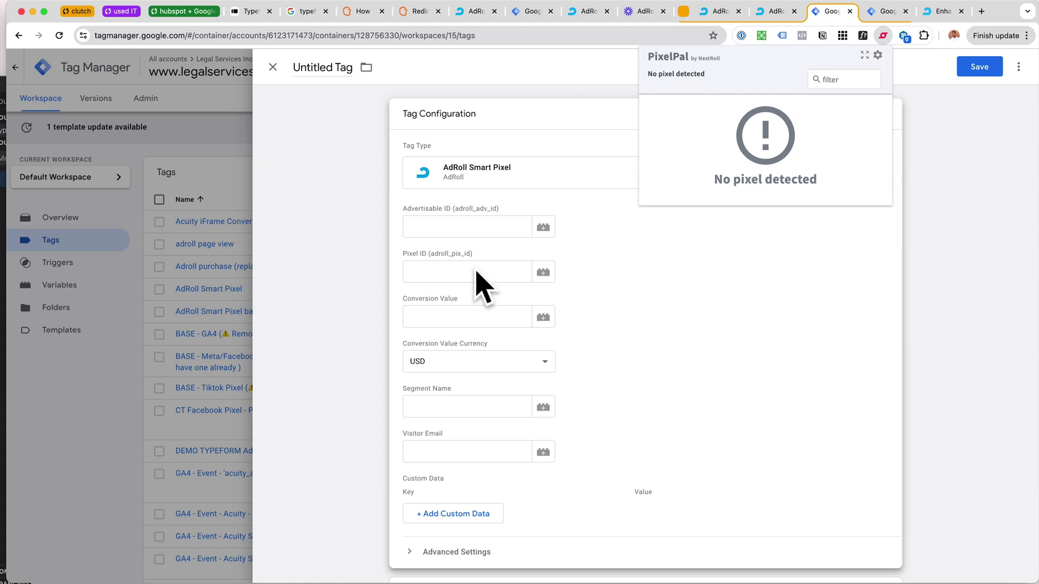
{"action": "left_click", "coordinate": [589, 295]}
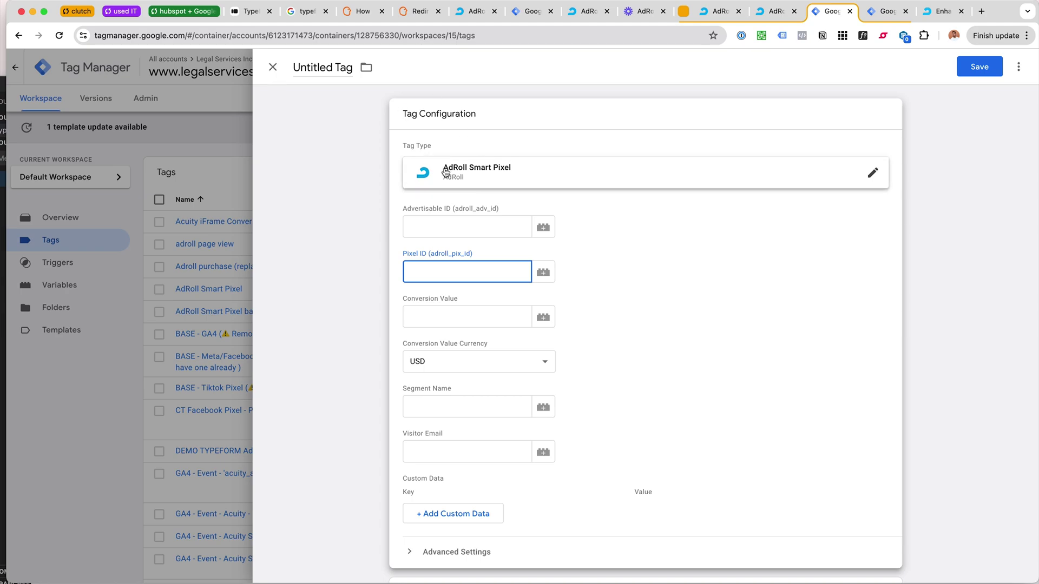
{"action": "scroll", "coordinate": [503, 188], "scroll_direction": "down", "scroll_amount": 3}
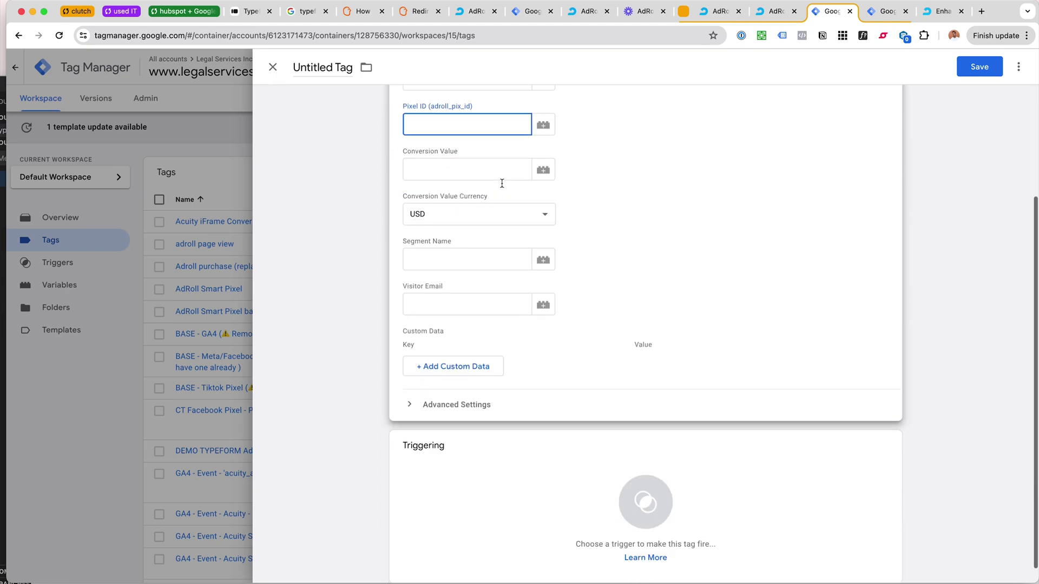
{"action": "scroll", "coordinate": [502, 188], "scroll_direction": "up", "scroll_amount": 3}
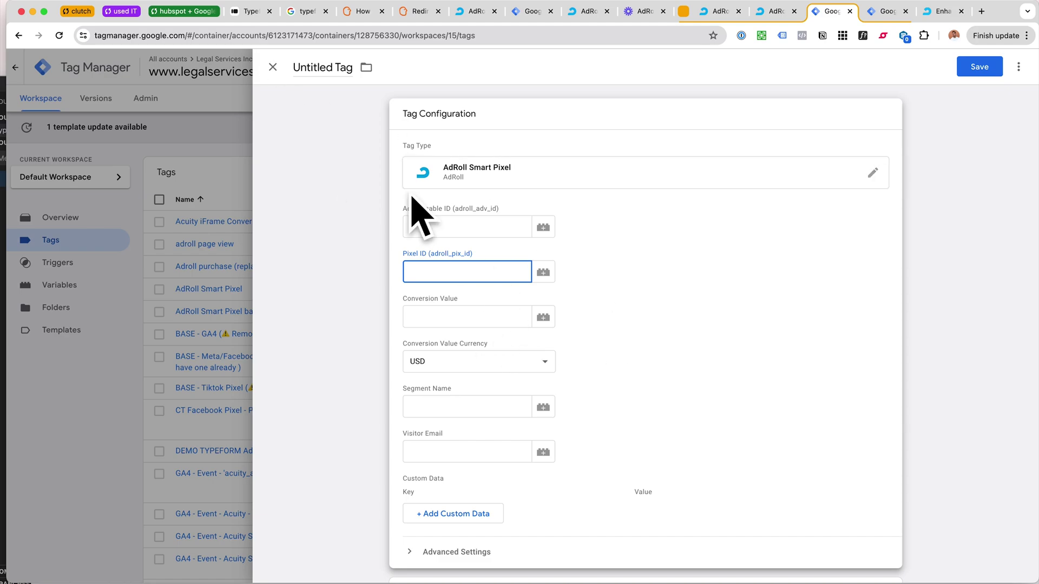
Discard the unsaved AdRoll Smart Pixel tag and copy the pixel code from AdRoll's dialog
{"action": "left_click", "coordinate": [271, 72]}
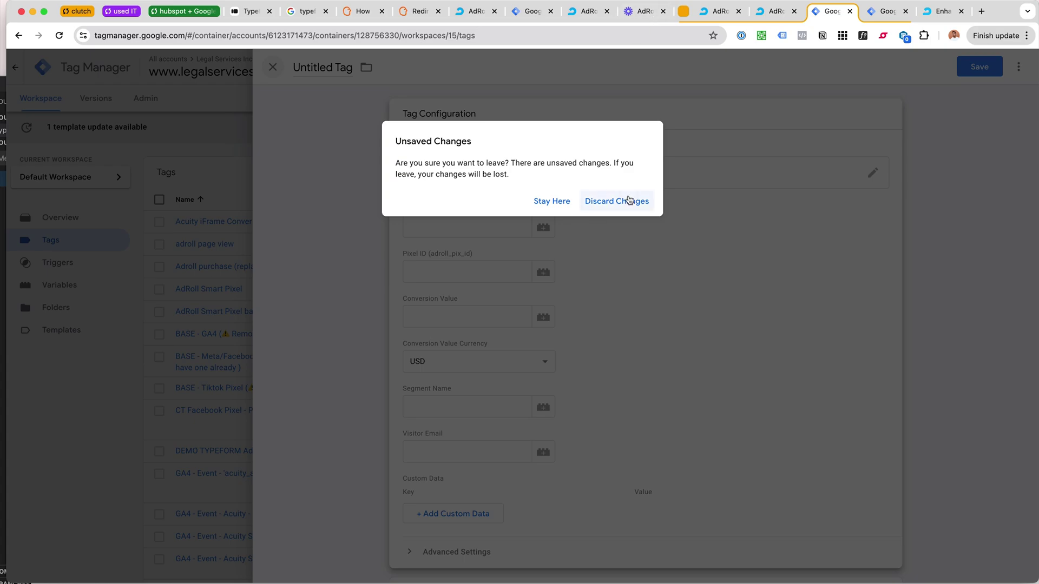
{"action": "left_click", "coordinate": [622, 203]}
{"action": "left_click", "coordinate": [768, 12]}
{"action": "left_click", "coordinate": [725, 11]}
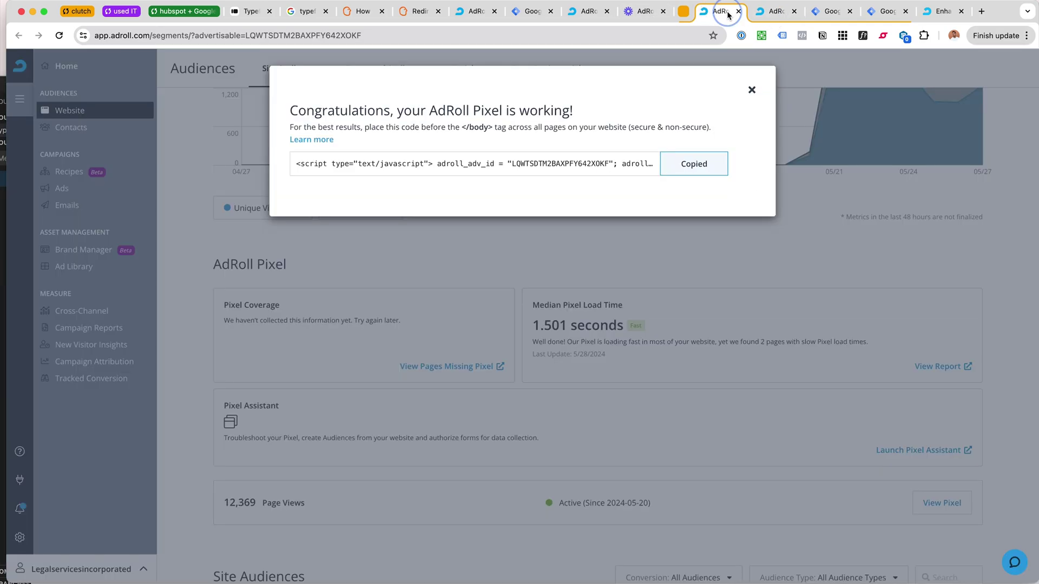
{"action": "left_click", "coordinate": [621, 163]}
{"action": "left_click", "coordinate": [557, 165]}
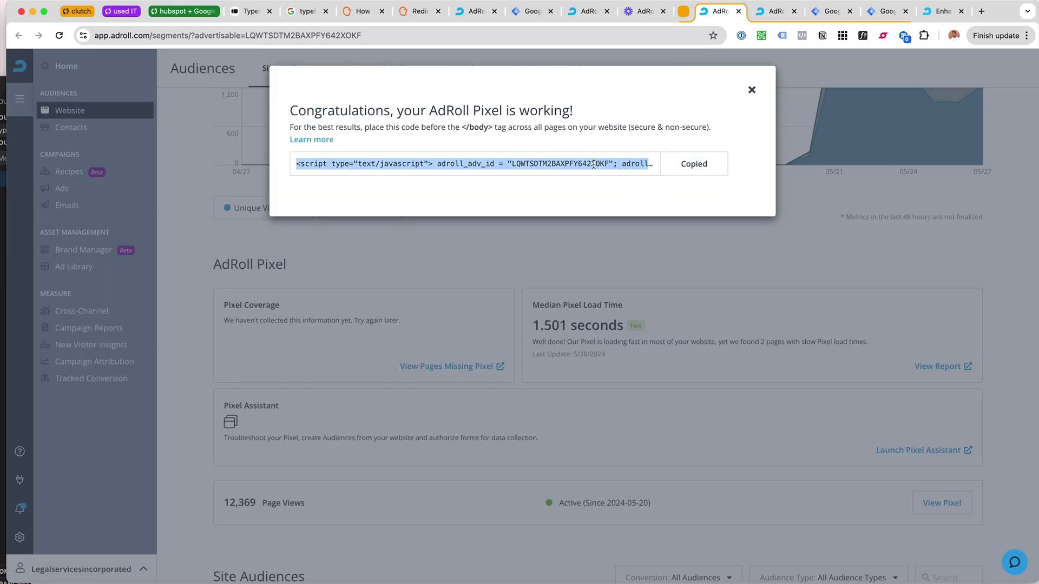
{"action": "left_click", "coordinate": [696, 170]}
Start another new tag, browse the tag-type list, then go back to AdRoll's audiences dashboard
{"action": "left_click", "coordinate": [881, 17]}
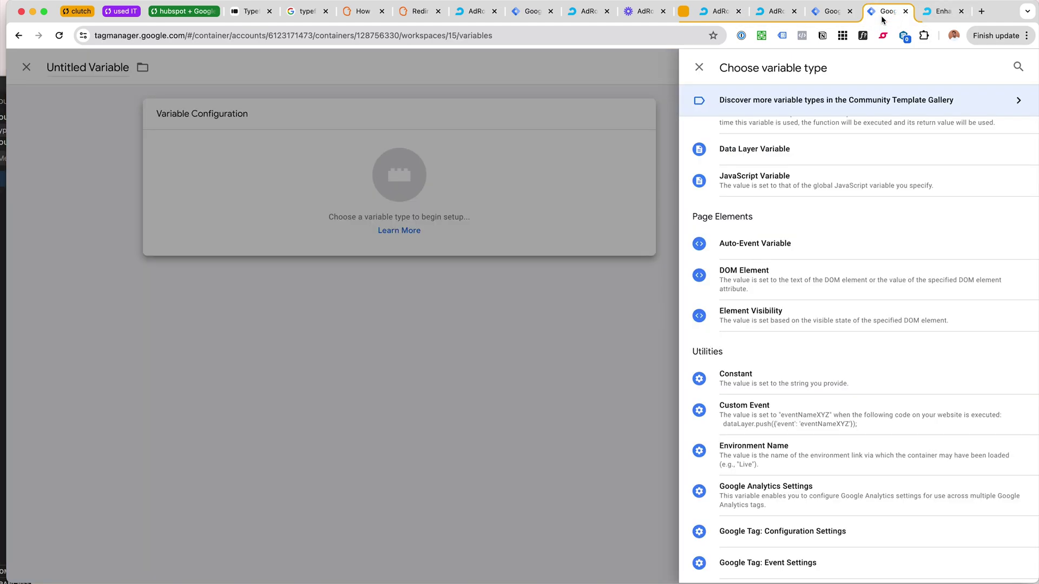
{"action": "left_click", "coordinate": [831, 12]}
{"action": "left_click", "coordinate": [908, 175]}
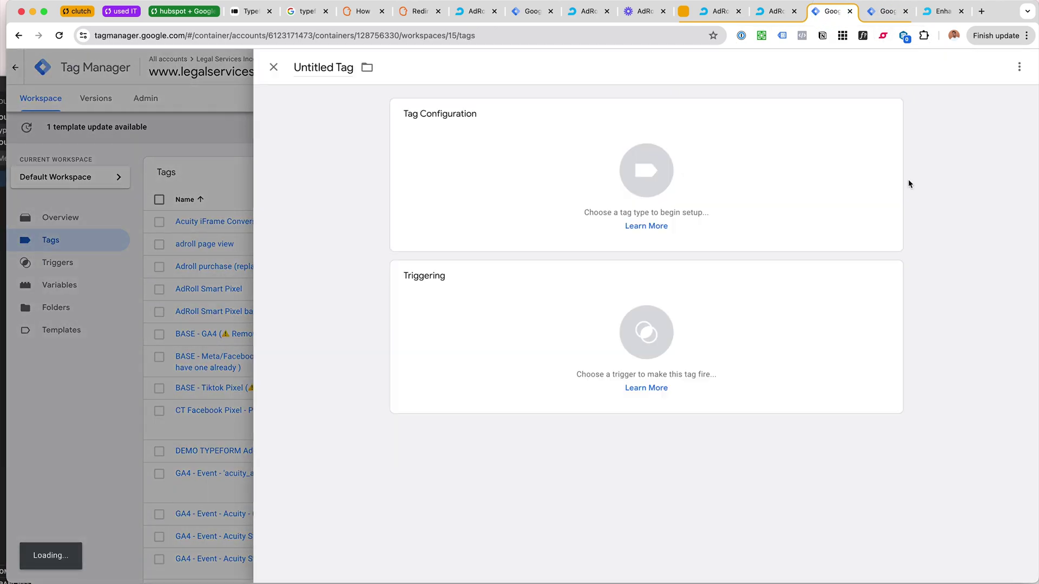
{"action": "left_click", "coordinate": [828, 197]}
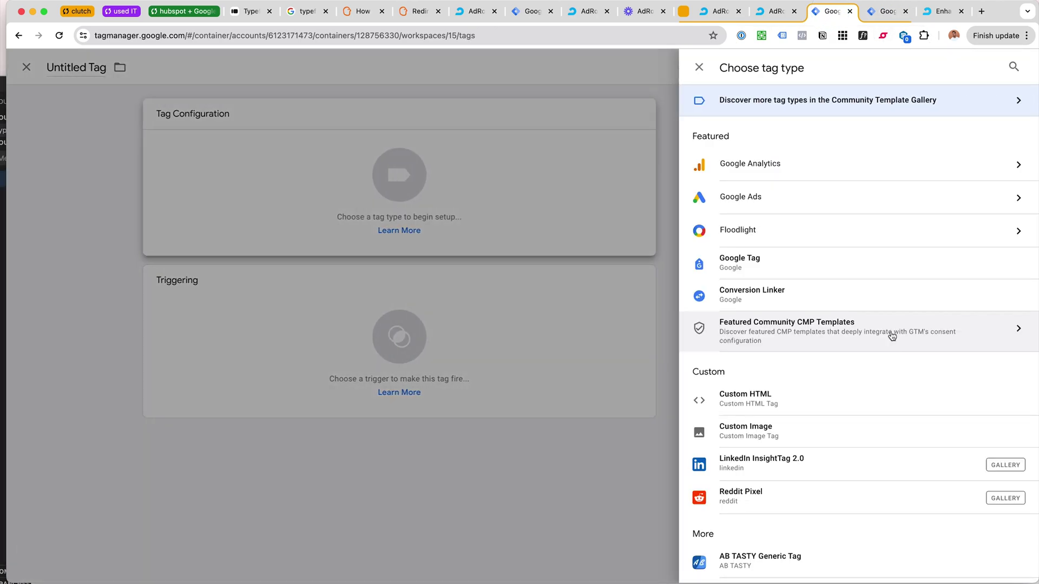
{"action": "scroll", "coordinate": [890, 336], "scroll_direction": "down", "scroll_amount": 7}
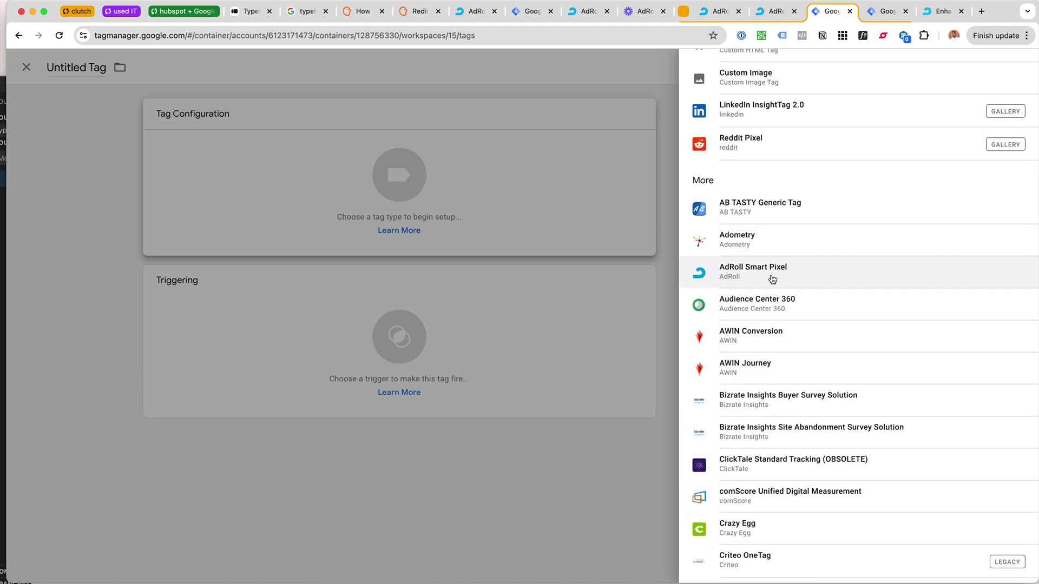
{"action": "scroll", "coordinate": [773, 280], "scroll_direction": "up", "scroll_amount": 1}
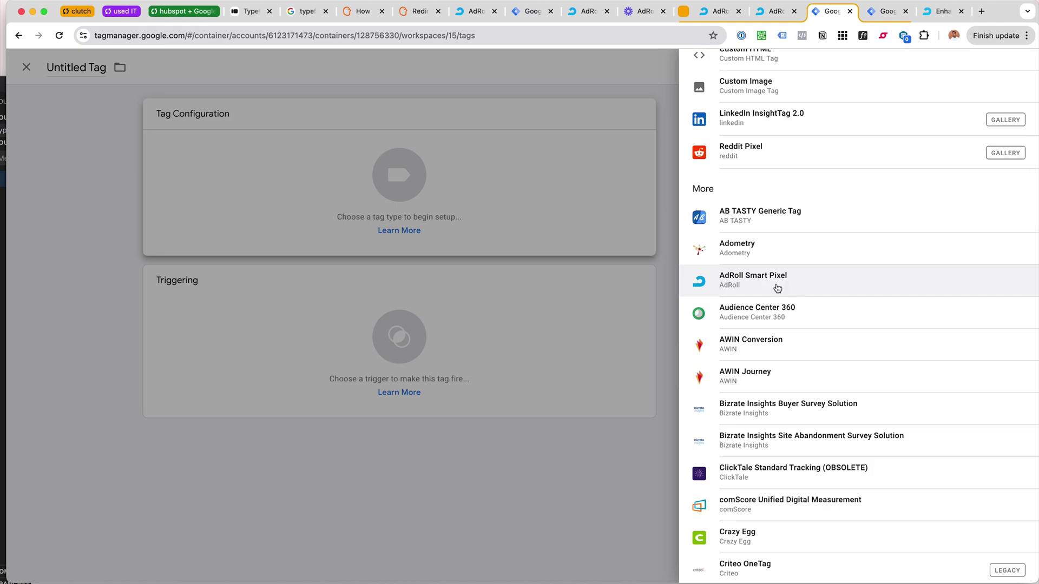
{"action": "left_click", "coordinate": [817, 16]}
{"action": "left_click", "coordinate": [776, 12]}
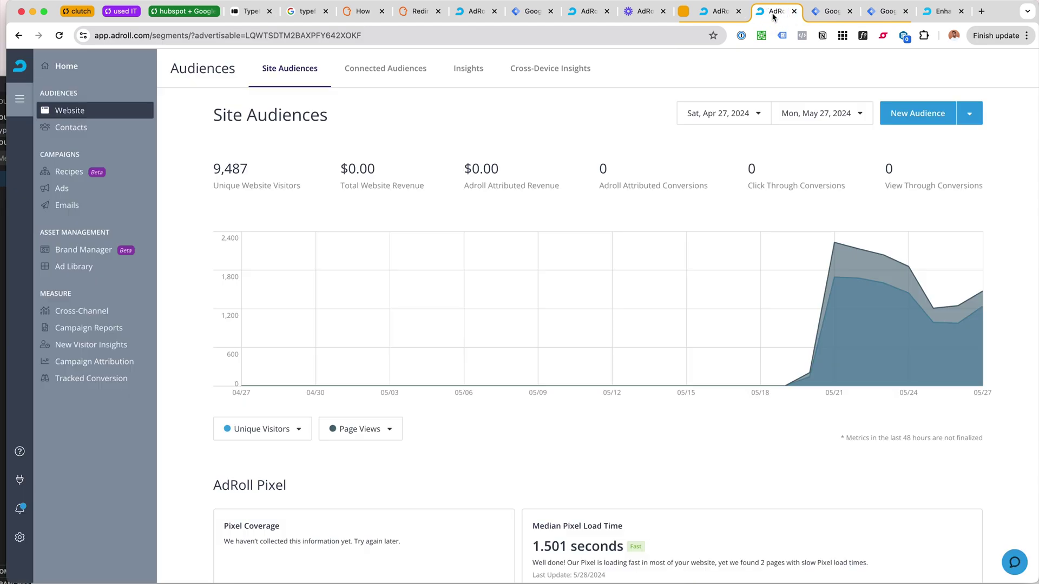
Close the pixel dialog and scroll the Enhanced Conversion Tracking article to Conversion Revenue
{"action": "left_click", "coordinate": [726, 15]}
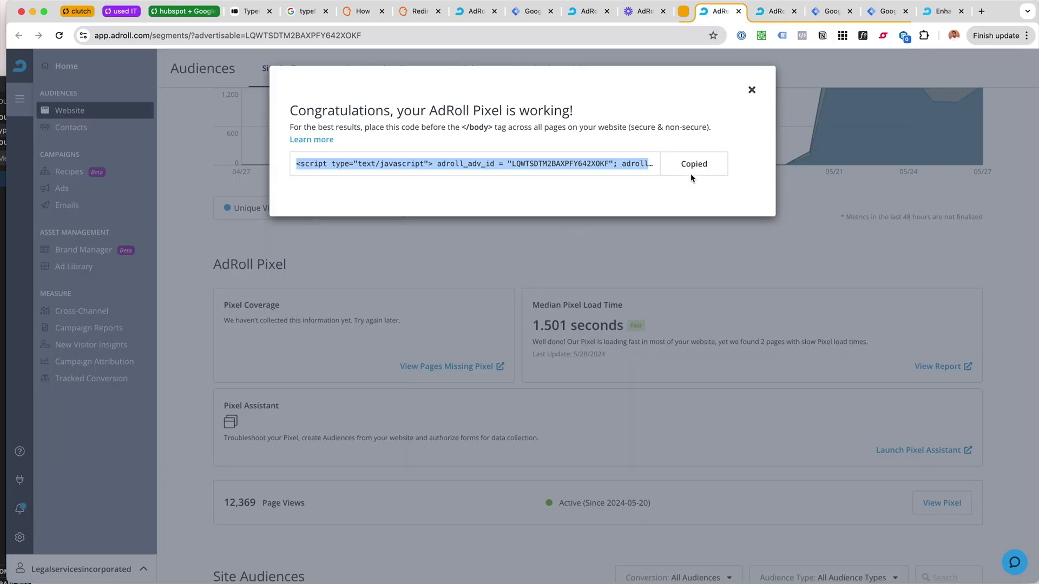
{"action": "left_click", "coordinate": [751, 90]}
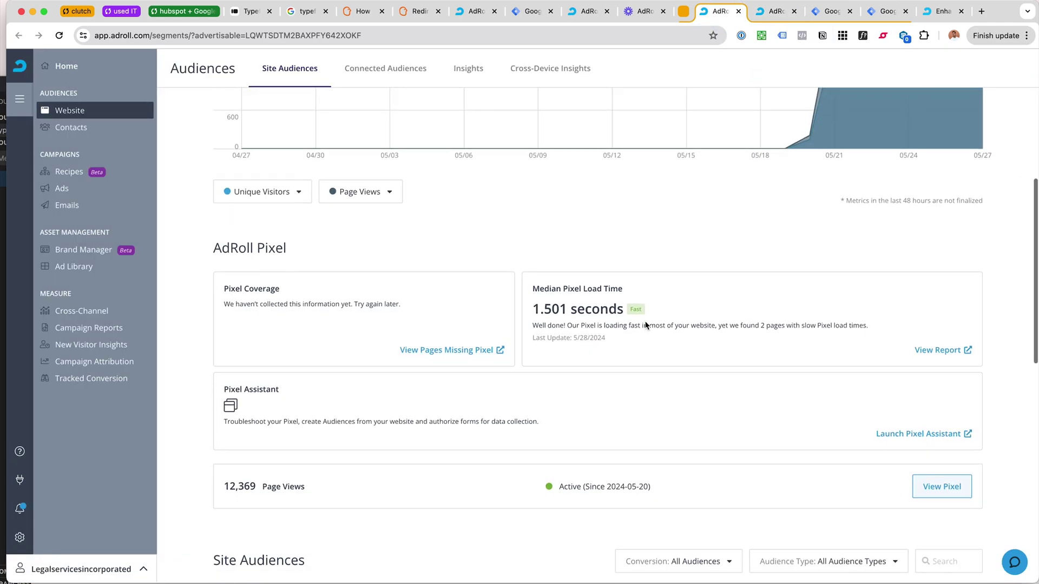
{"action": "key", "text": "super+9"}
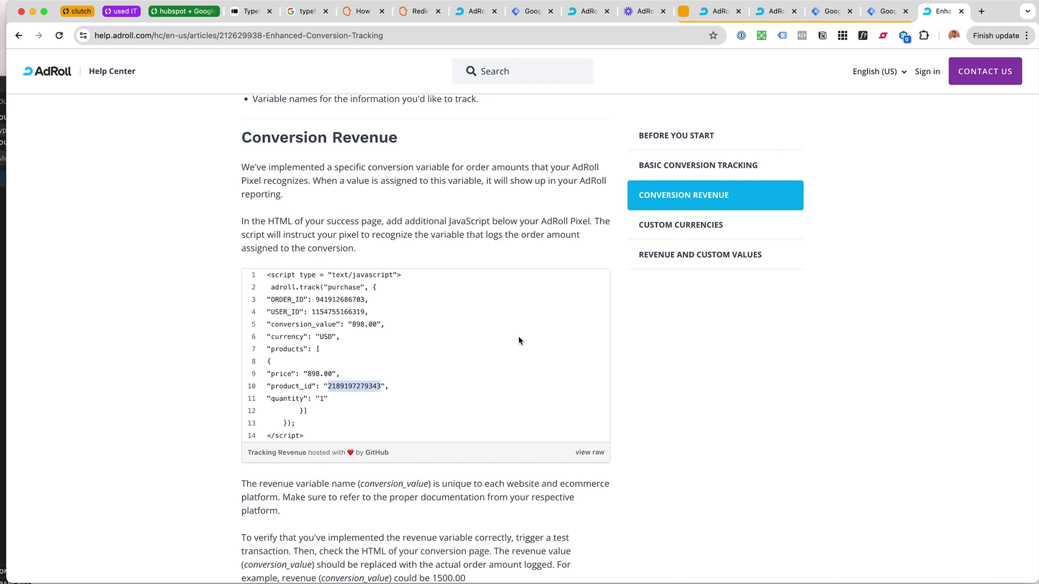
{"action": "scroll", "coordinate": [516, 336], "scroll_direction": "up", "scroll_amount": 1}
{"action": "left_click", "coordinate": [516, 336]}
{"action": "scroll", "coordinate": [508, 340], "scroll_direction": "down", "scroll_amount": 1}
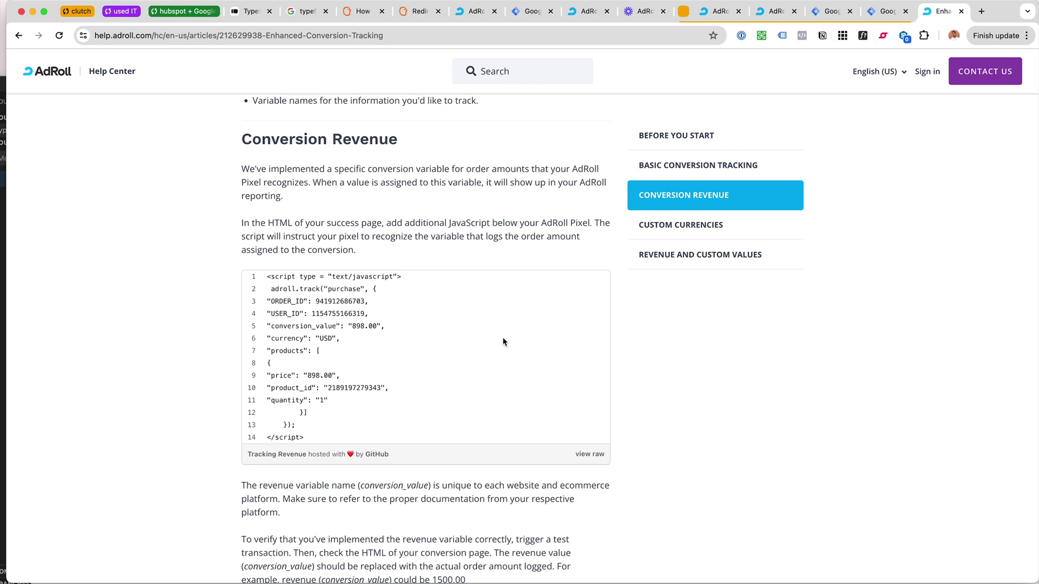
{"action": "scroll", "coordinate": [503, 342], "scroll_direction": "down", "scroll_amount": 1}
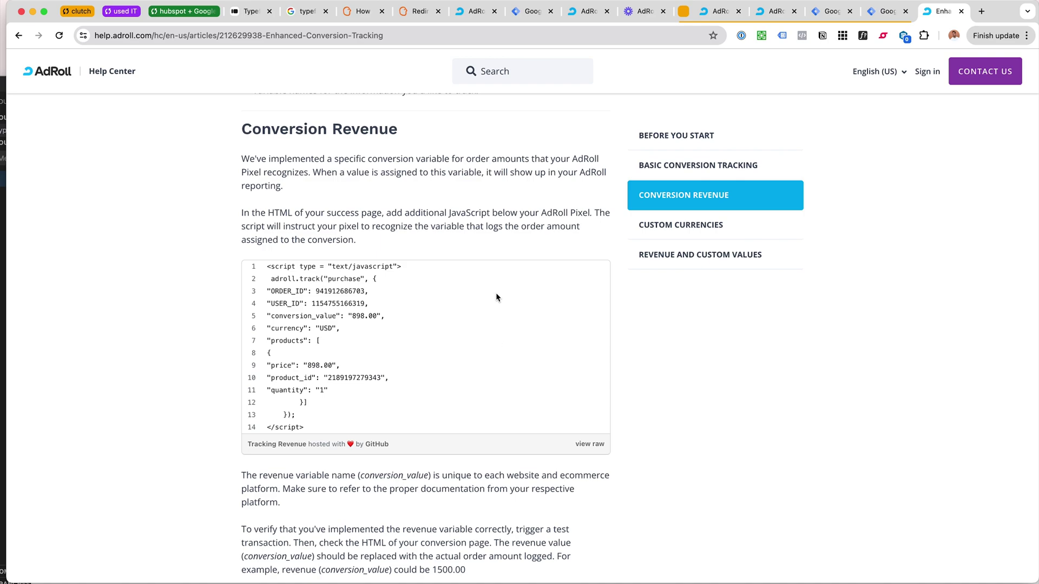
{"action": "scroll", "coordinate": [497, 297], "scroll_direction": "down", "scroll_amount": 1}
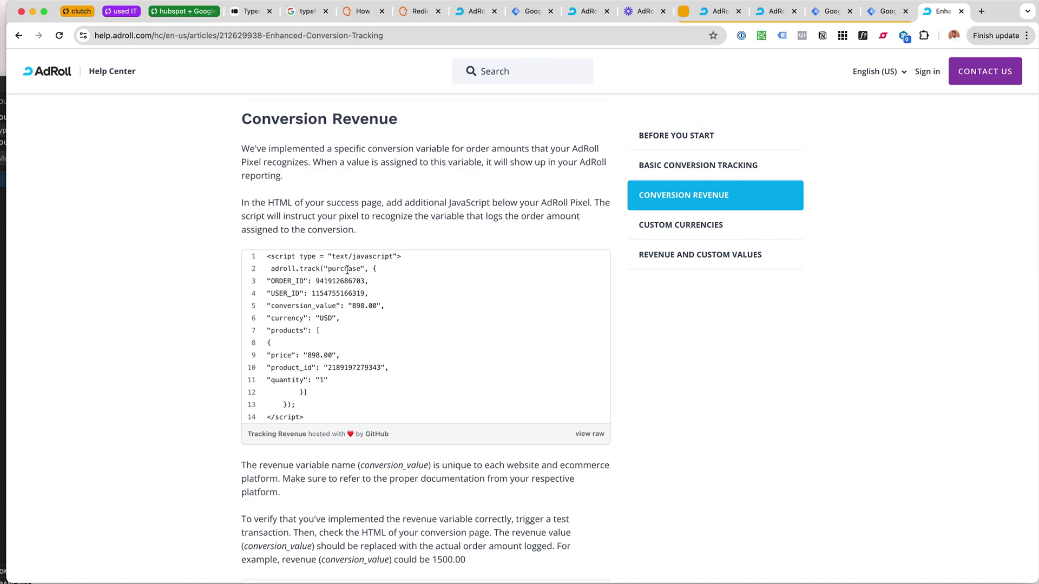
{"action": "double_click", "coordinate": [347, 270]}
{"action": "left_click", "coordinate": [274, 269]}
{"action": "left_click_drag", "start_coordinate": [273, 269], "coordinate": [368, 355]}
{"action": "double_click", "coordinate": [339, 269]}
{"action": "double_click", "coordinate": [340, 269]}
{"action": "left_click_drag", "start_coordinate": [352, 268], "coordinate": [361, 269]}
{"action": "double_click", "coordinate": [342, 367]}
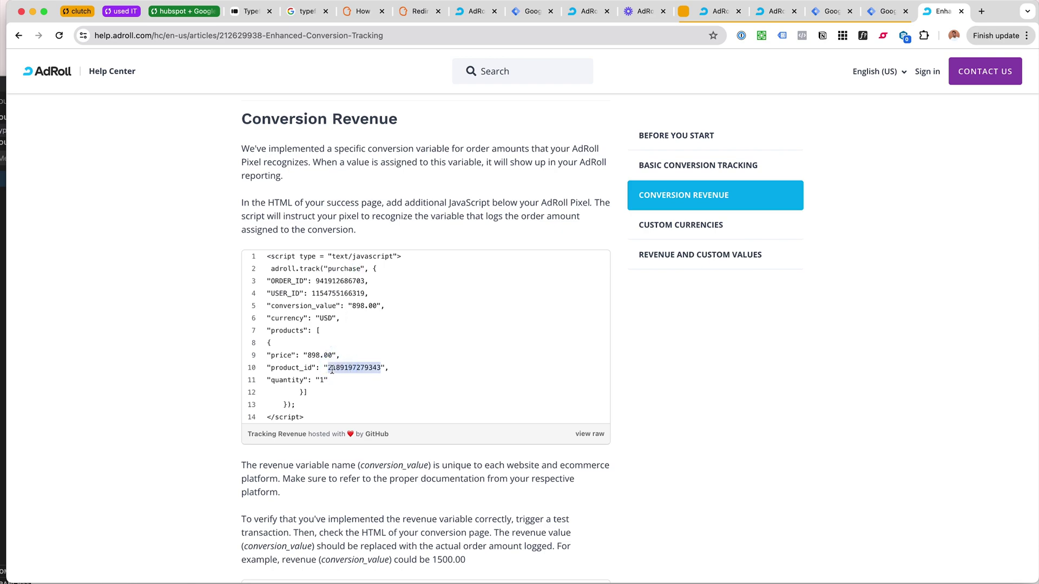
{"action": "left_click_drag", "start_coordinate": [328, 368], "coordinate": [380, 367]}
{"action": "left_click", "coordinate": [344, 368]}
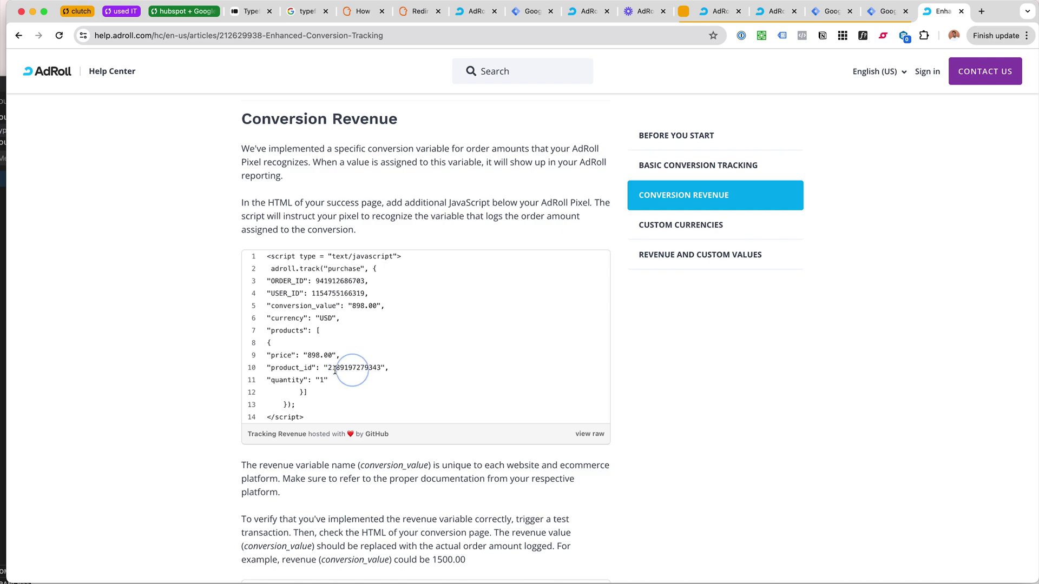
{"action": "left_click_drag", "start_coordinate": [327, 369], "coordinate": [378, 367]}
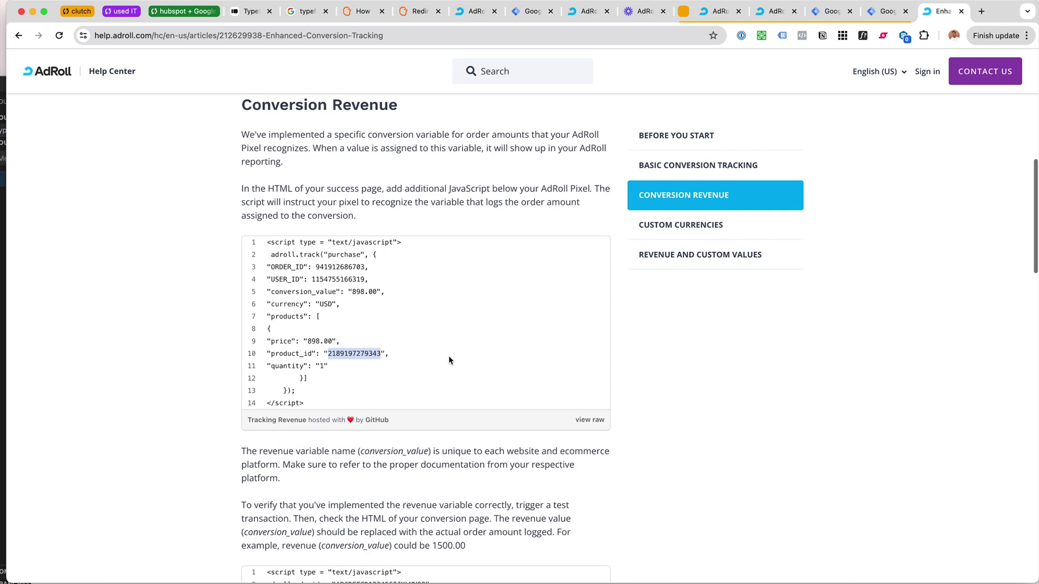
{"action": "scroll", "coordinate": [449, 361], "scroll_direction": "down", "scroll_amount": 1}
{"action": "scroll", "coordinate": [448, 358], "scroll_direction": "down", "scroll_amount": 1}
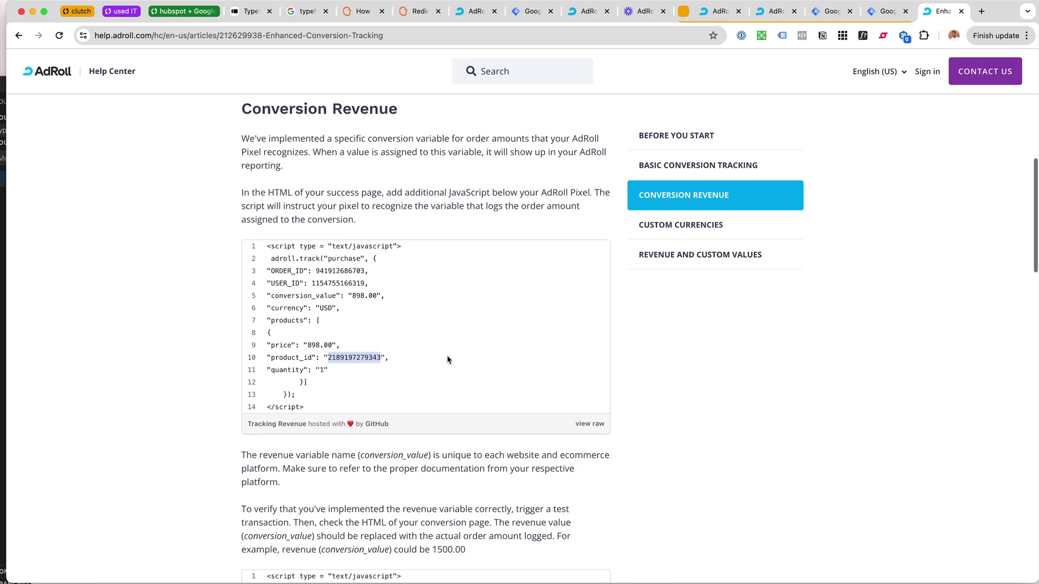
{"action": "scroll", "coordinate": [447, 352], "scroll_direction": "up", "scroll_amount": 1}
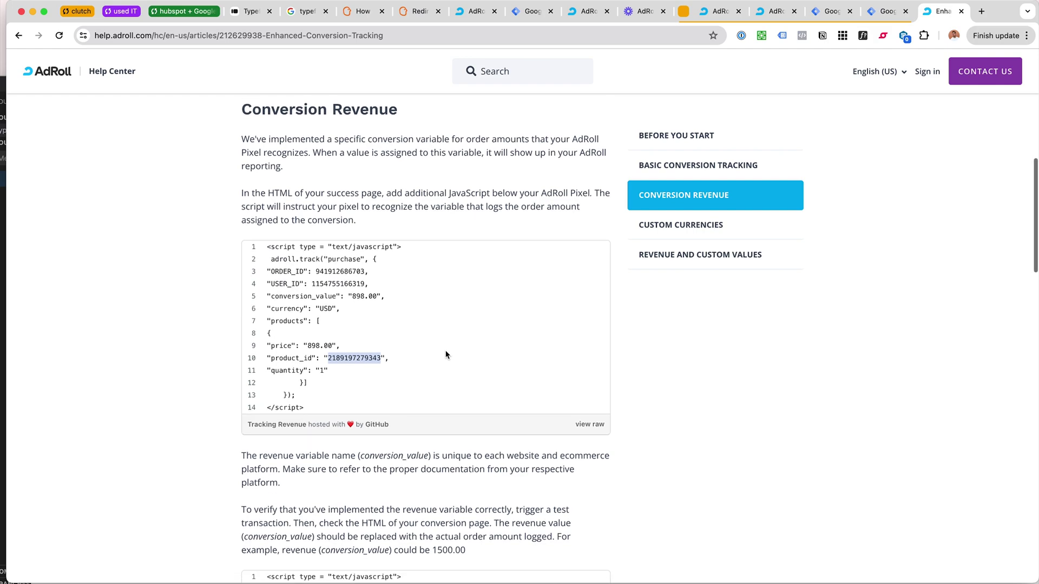
{"action": "left_click", "coordinate": [301, 359]}
{"action": "key", "text": "super+t"}
{"action": "type", "text": "adroll product_id"}
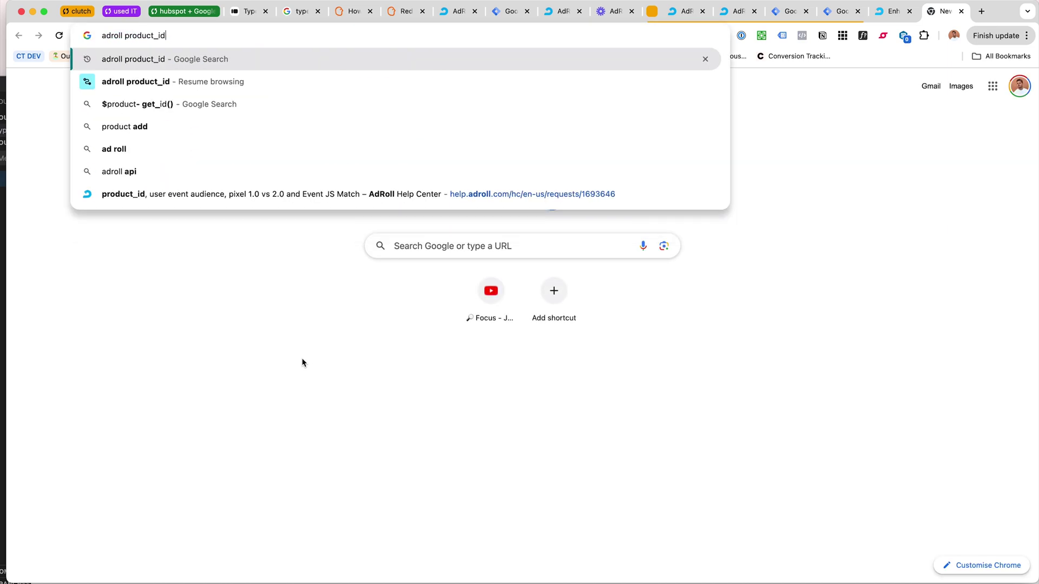
{"action": "key", "text": "Return"}
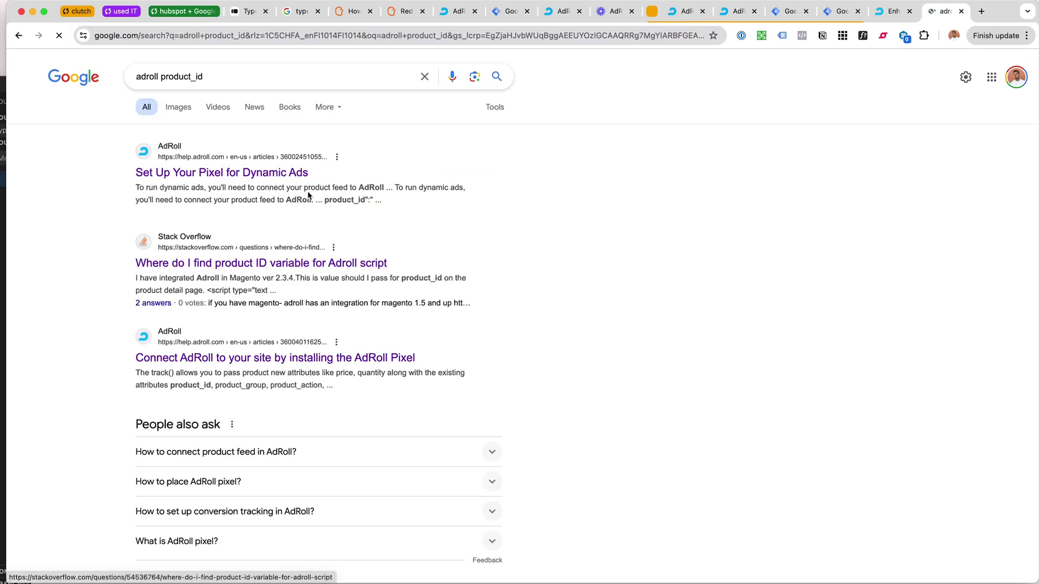
{"action": "left_click", "coordinate": [327, 264]}
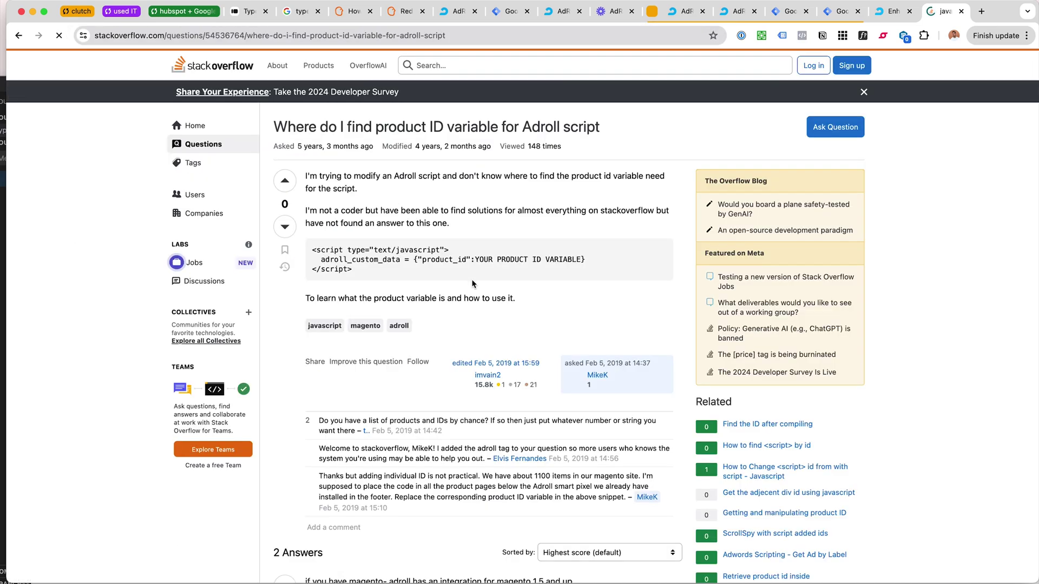
{"action": "scroll", "coordinate": [534, 237], "scroll_direction": "down", "scroll_amount": 1}
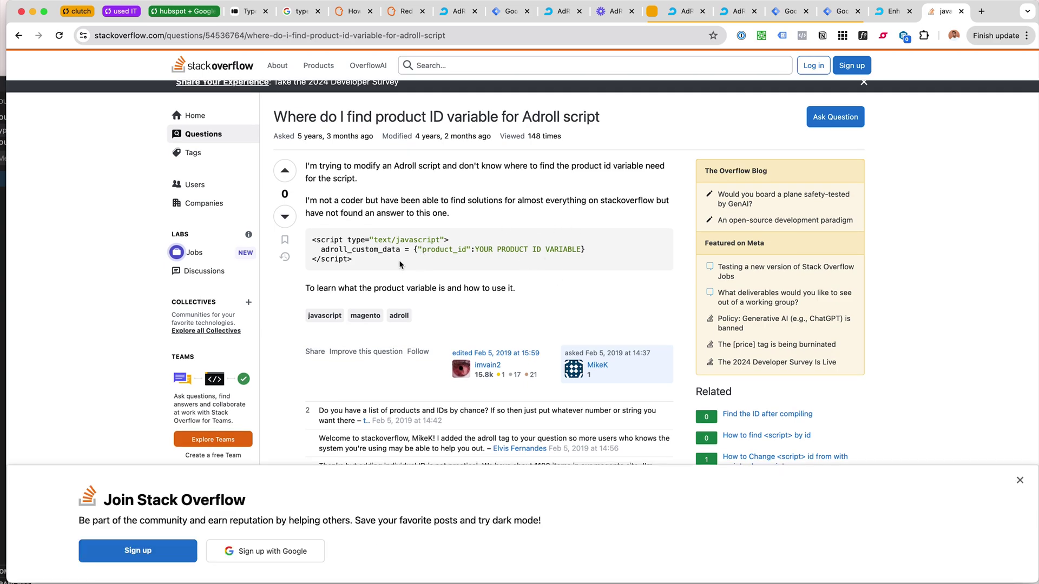
{"action": "scroll", "coordinate": [403, 265], "scroll_direction": "down", "scroll_amount": 3}
{"action": "scroll", "coordinate": [404, 265], "scroll_direction": "down", "scroll_amount": 5}
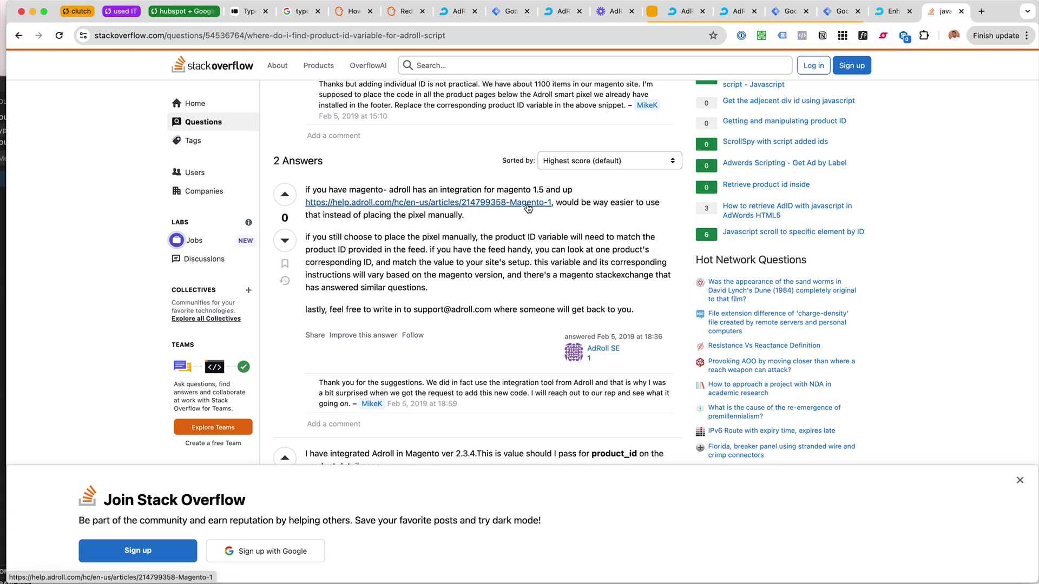
{"action": "left_click_drag", "start_coordinate": [441, 236], "coordinate": [498, 294]}
{"action": "left_click", "coordinate": [498, 294]}
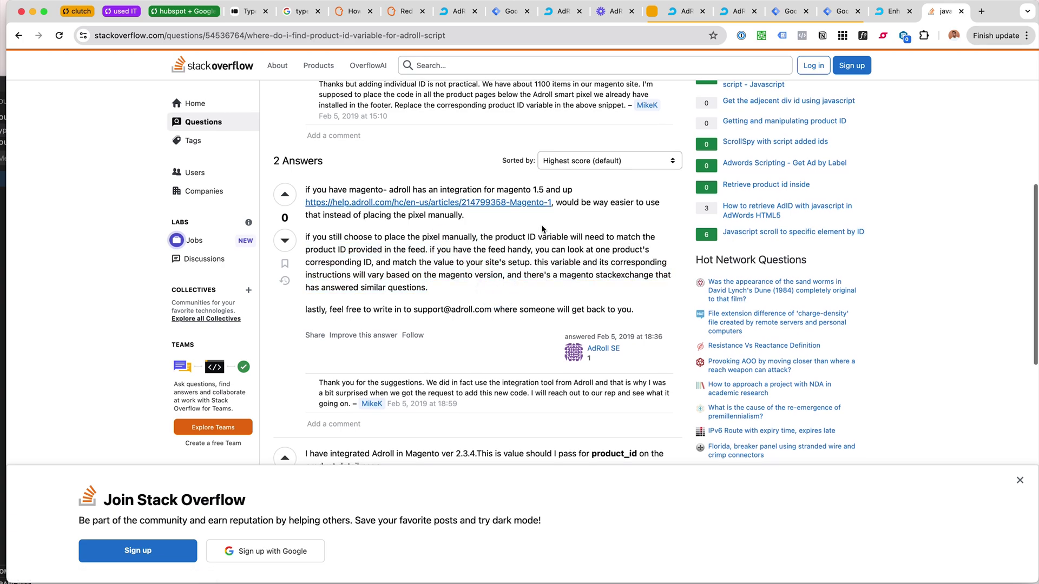
{"action": "left_click_drag", "start_coordinate": [586, 202], "coordinate": [571, 279]}
{"action": "scroll", "coordinate": [572, 278], "scroll_direction": "down", "scroll_amount": 5}
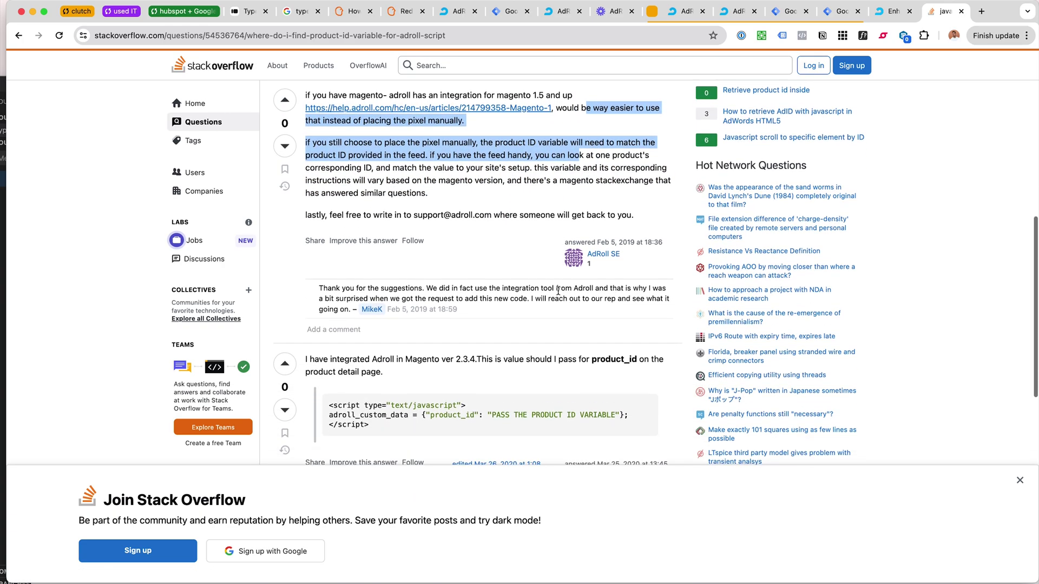
{"action": "scroll", "coordinate": [555, 295], "scroll_direction": "up", "scroll_amount": 3}
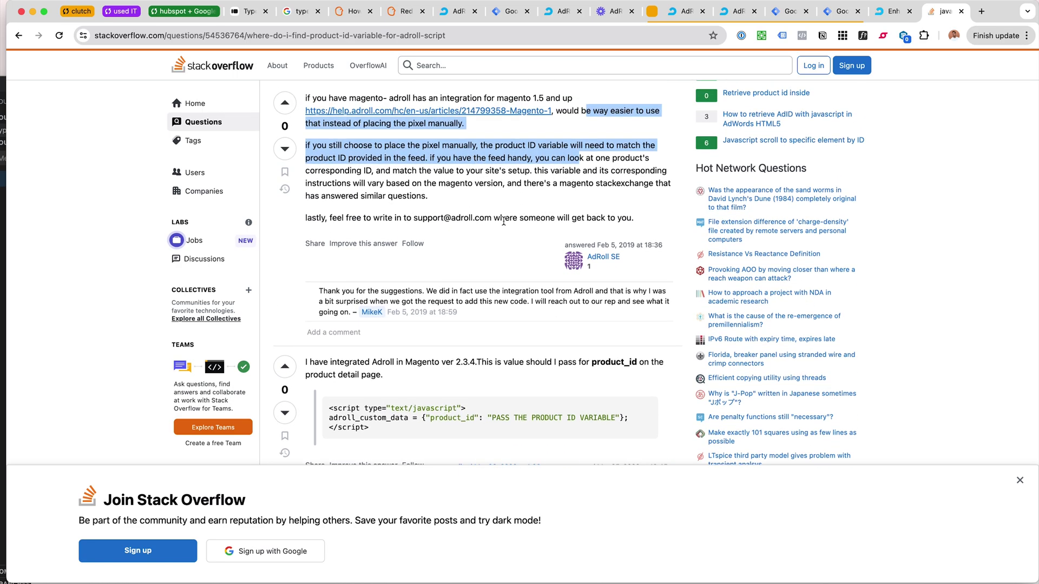
{"action": "key", "text": "super+w"}
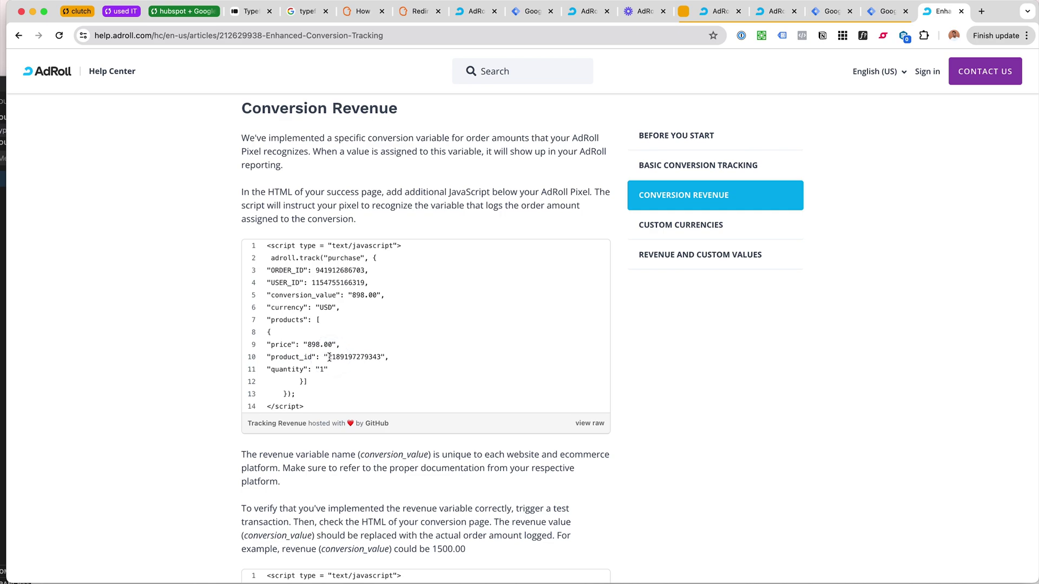
{"action": "left_click_drag", "start_coordinate": [327, 357], "coordinate": [373, 357]}
{"action": "left_click", "coordinate": [881, 36]}
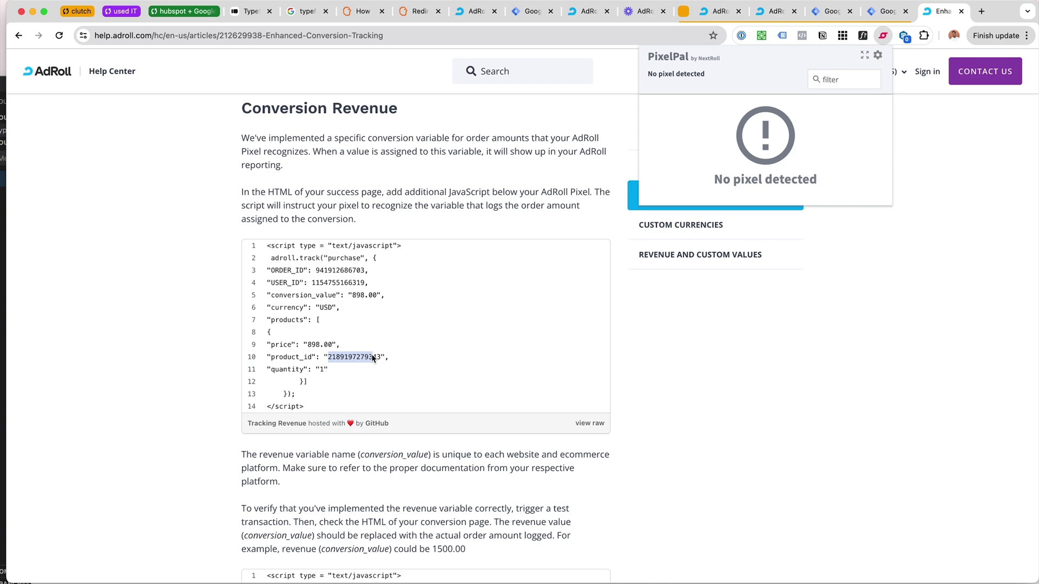
{"action": "left_click", "coordinate": [401, 357]}
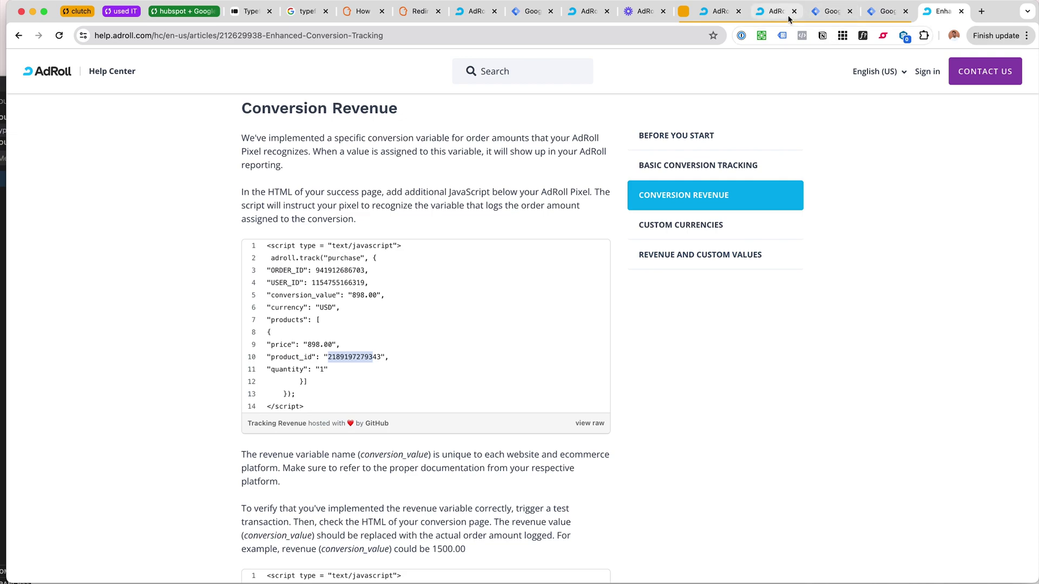
Switch to the mail app and scroll to the support message with the V2 ECT snippet
{"action": "key", "text": "super+Tab"}
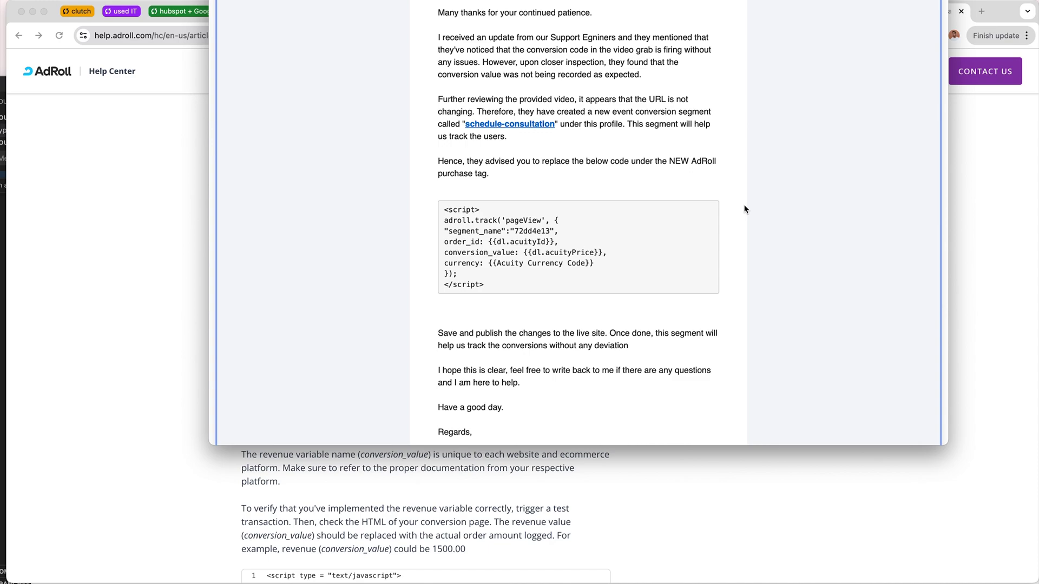
{"action": "scroll", "coordinate": [744, 208], "scroll_direction": "down", "scroll_amount": 1}
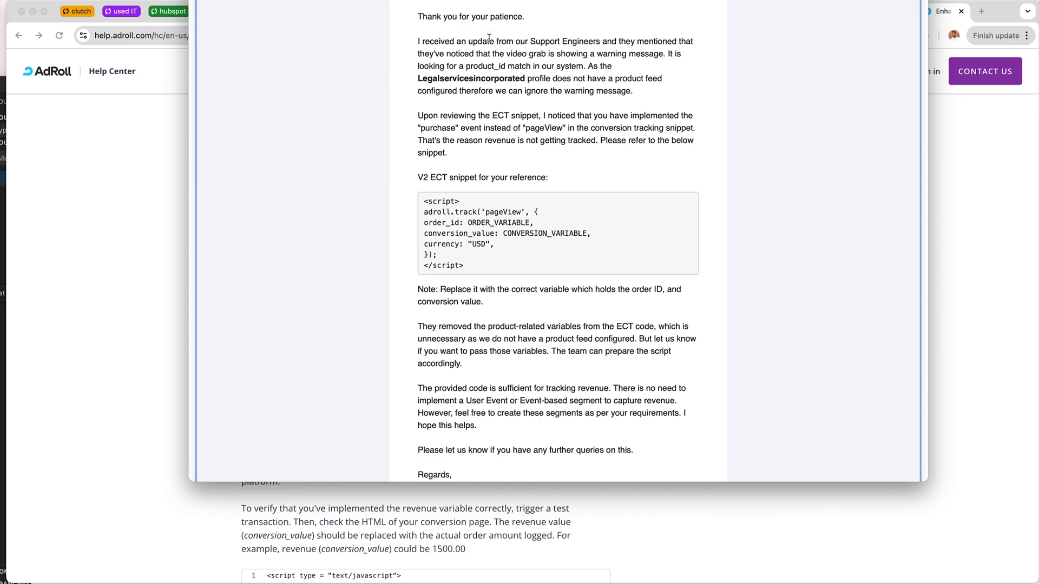
Highlight the reply's warning-message note and its explanation of purchase versus pageView
{"action": "left_click_drag", "start_coordinate": [495, 42], "coordinate": [671, 42]}
{"action": "left_click_drag", "start_coordinate": [536, 54], "coordinate": [602, 54]}
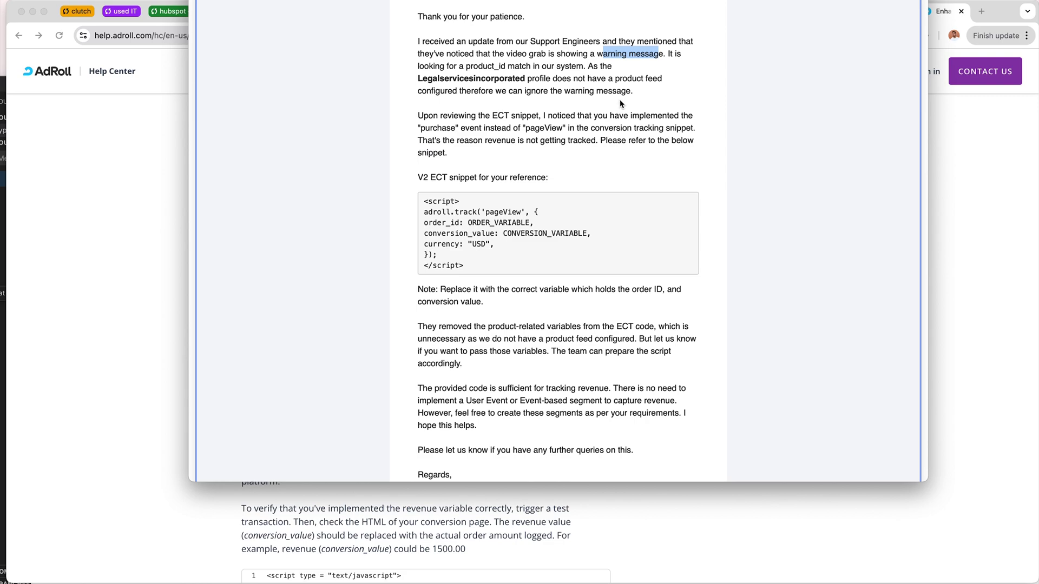
{"action": "left_click", "coordinate": [635, 93]}
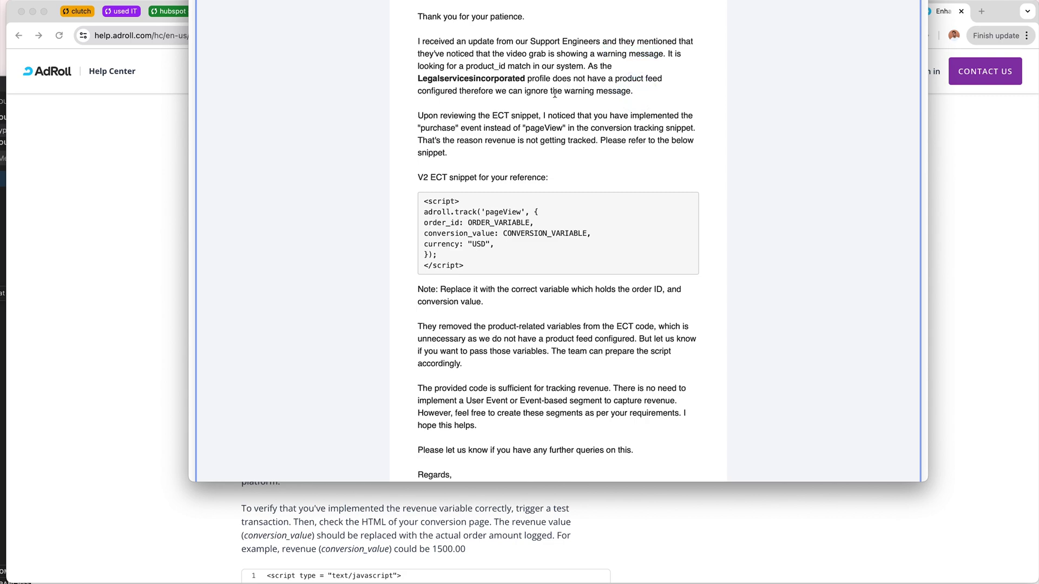
{"action": "left_click_drag", "start_coordinate": [418, 115], "coordinate": [491, 148]}
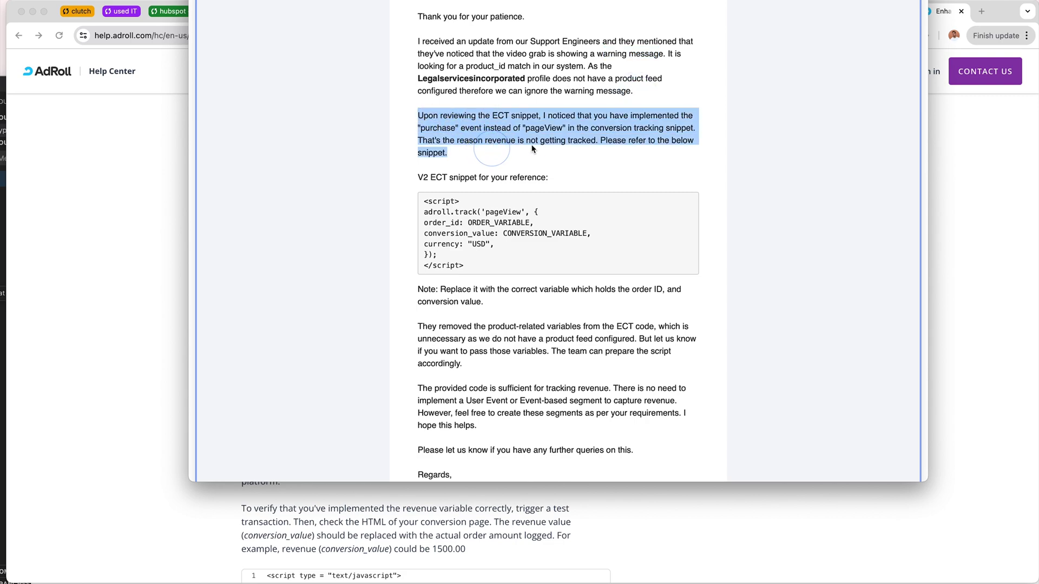
{"action": "left_click", "coordinate": [552, 143]}
{"action": "left_click_drag", "start_coordinate": [544, 115], "coordinate": [565, 148]}
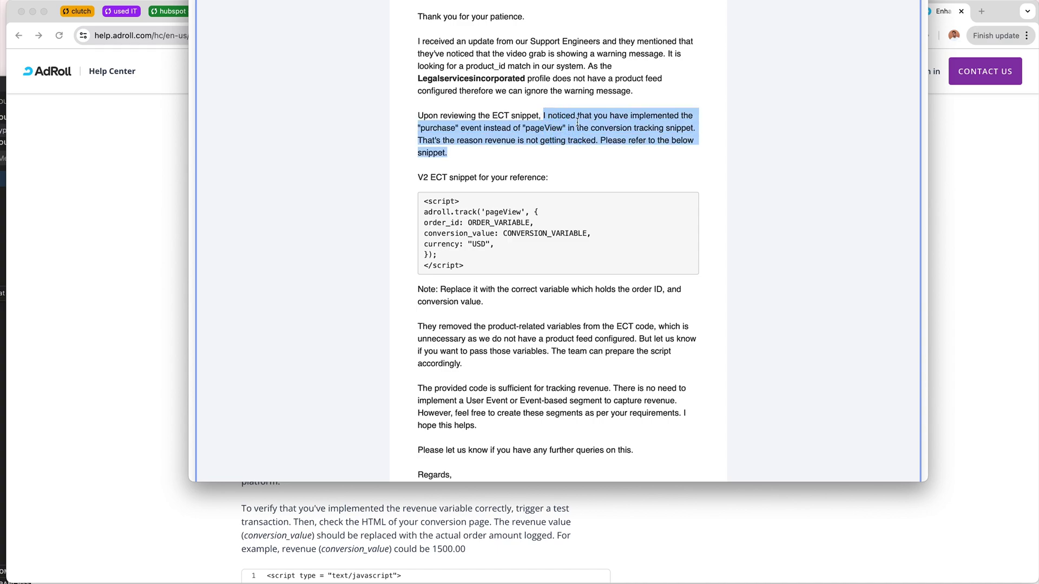
{"action": "double_click", "coordinate": [437, 128]}
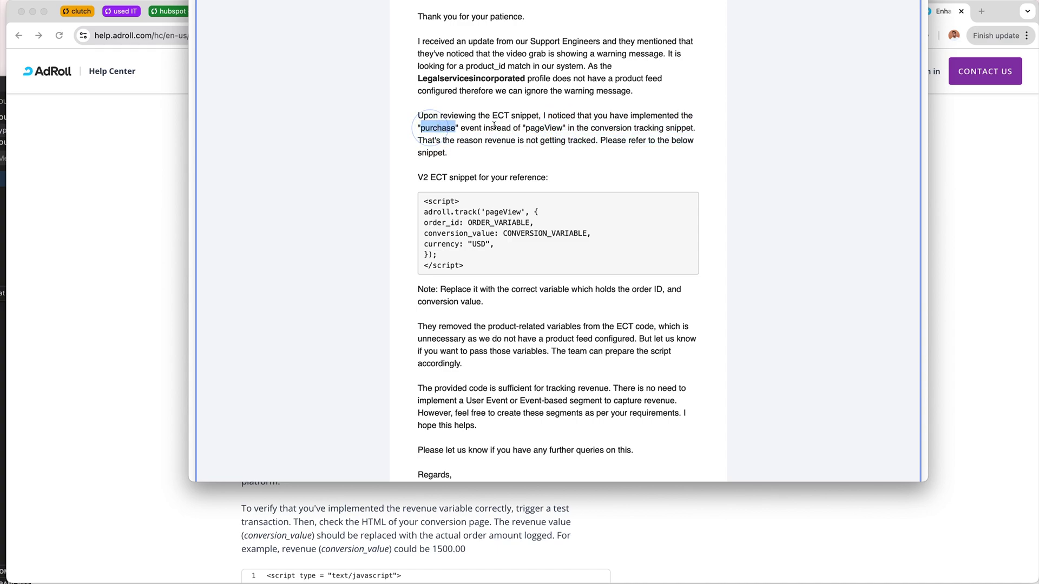
{"action": "double_click", "coordinate": [533, 128]}
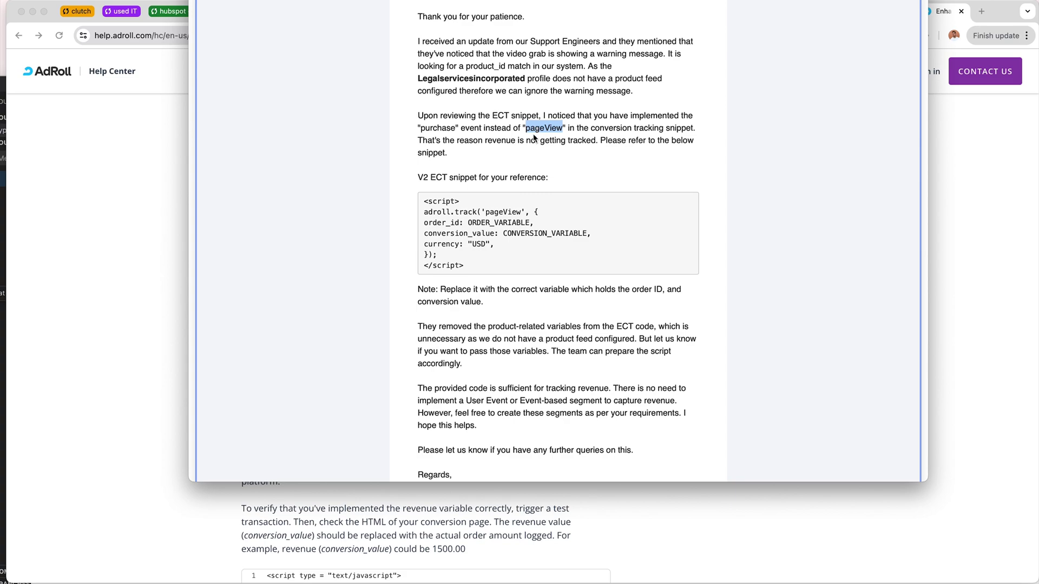
{"action": "double_click", "coordinate": [444, 127]}
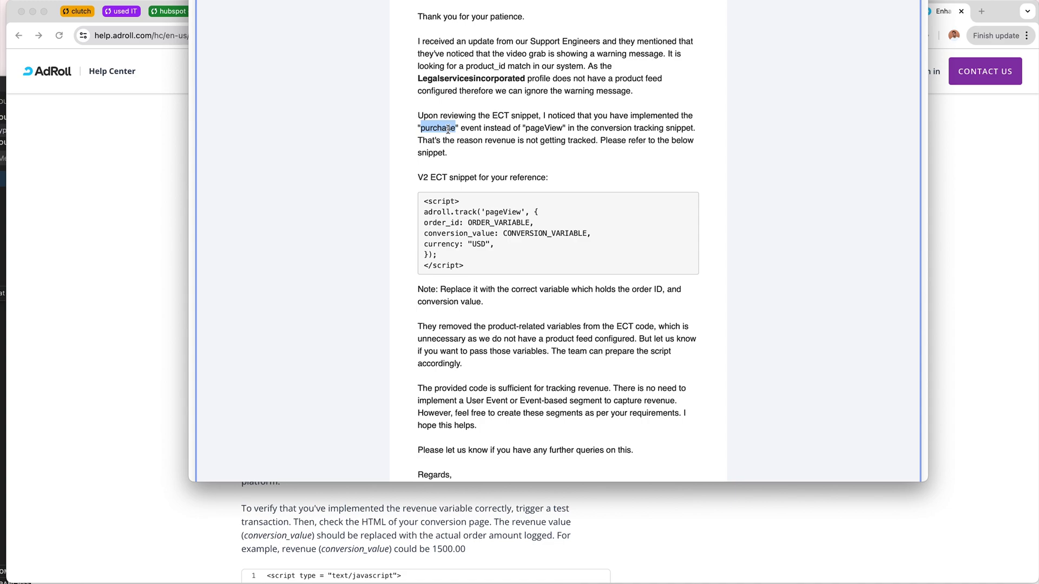
{"action": "double_click", "coordinate": [543, 128]}
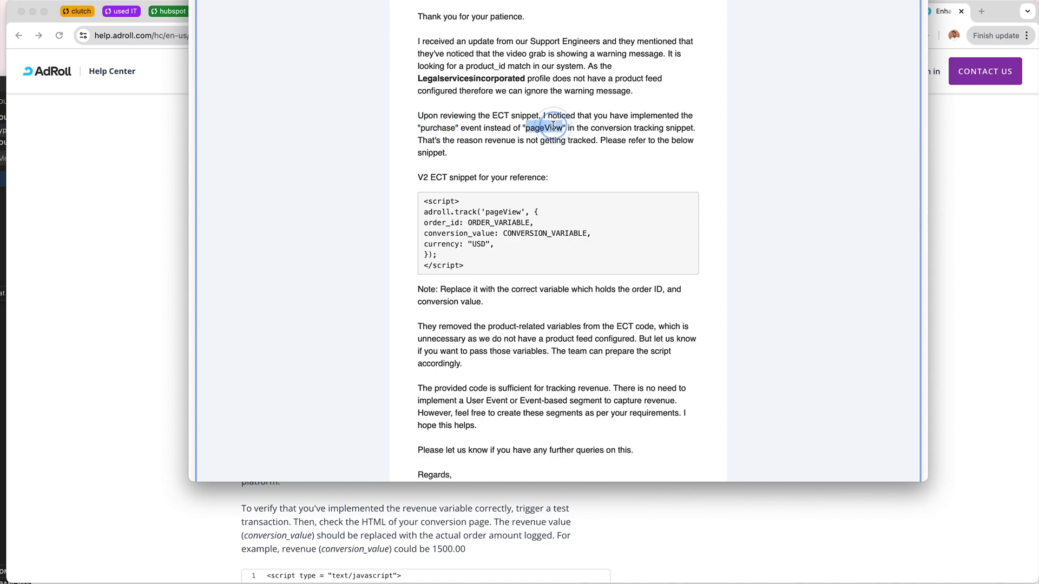
{"action": "left_click", "coordinate": [586, 129]}
{"action": "left_click", "coordinate": [423, 140]}
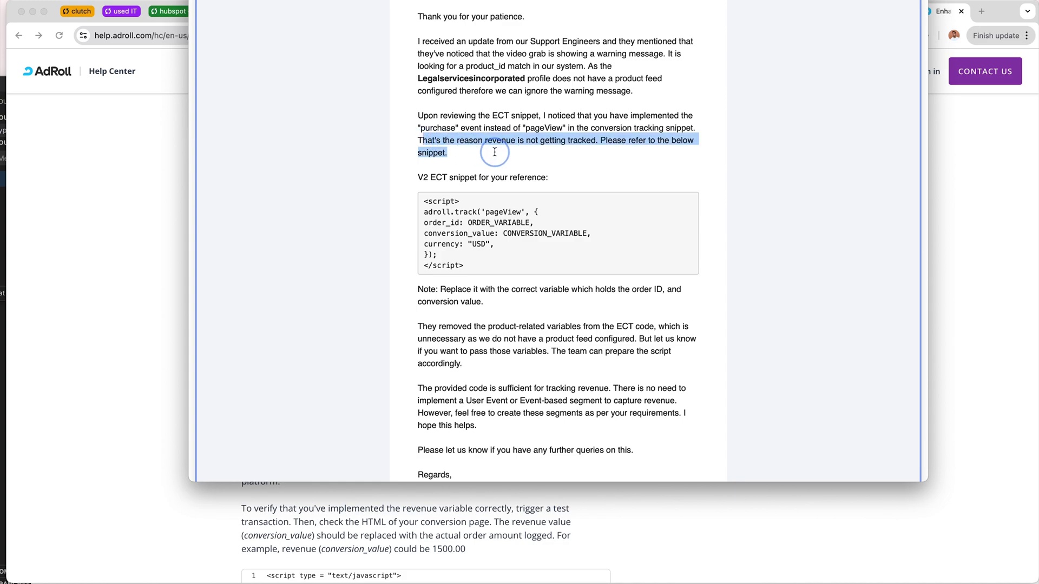
Mark up the V2 ECT snippet: pageView, ORDER_VARIABLE and the currency line
{"action": "left_click_drag", "start_coordinate": [548, 178], "coordinate": [412, 174]}
{"action": "scroll", "coordinate": [460, 175], "scroll_direction": "down", "scroll_amount": 1}
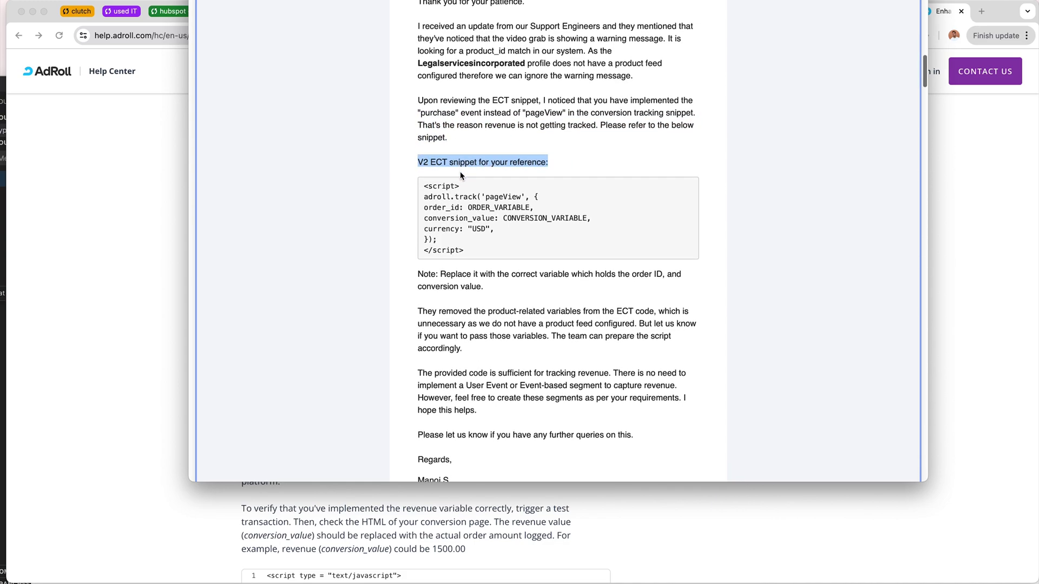
{"action": "triple_click", "coordinate": [540, 160]}
{"action": "left_click", "coordinate": [556, 160]}
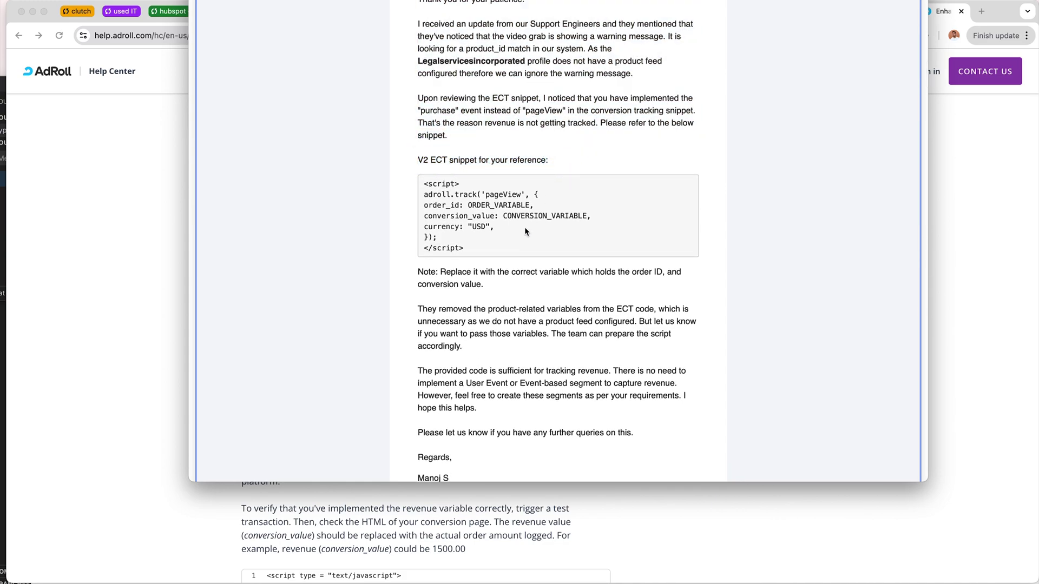
{"action": "left_click_drag", "start_coordinate": [424, 184], "coordinate": [464, 248]}
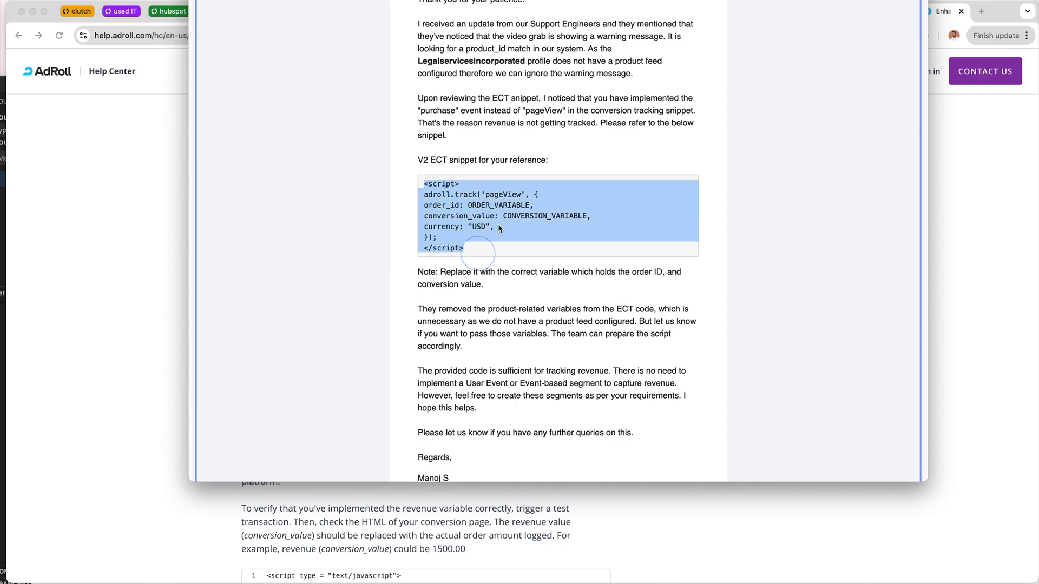
{"action": "double_click", "coordinate": [502, 194]}
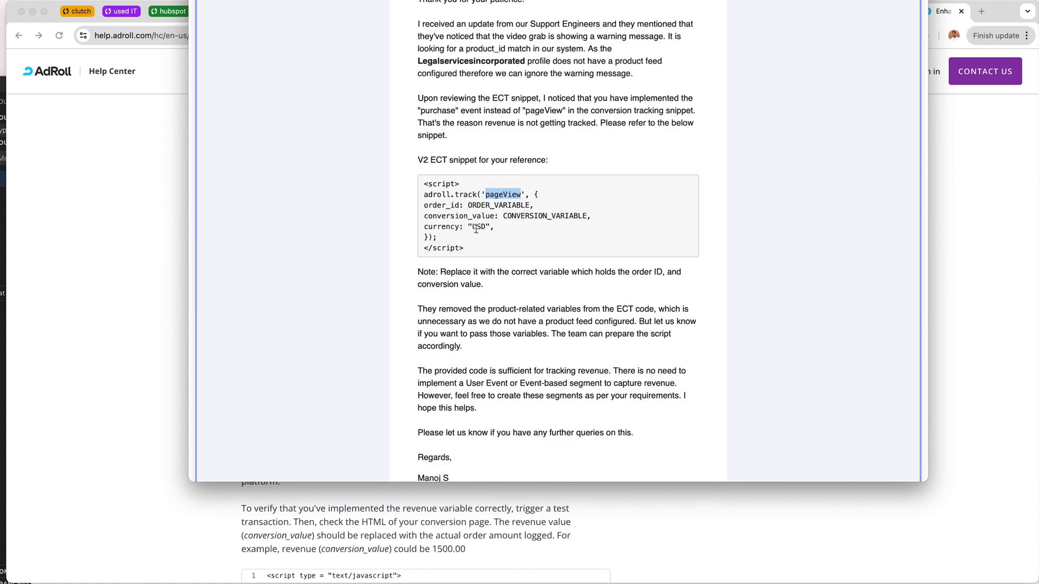
{"action": "double_click", "coordinate": [469, 205]}
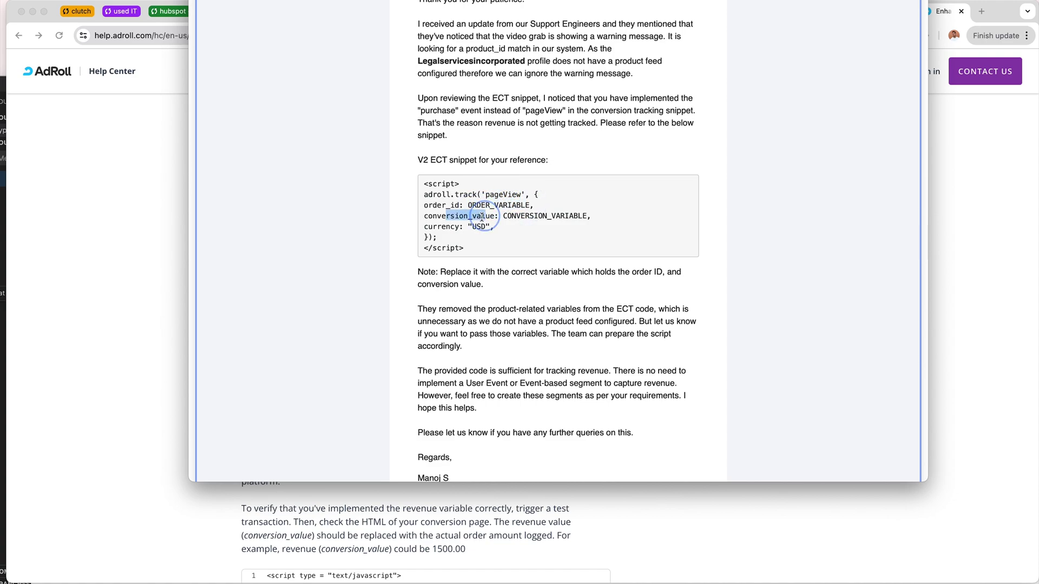
{"action": "left_click_drag", "start_coordinate": [433, 226], "coordinate": [472, 223]}
Highlight the notes on removed product variables, no product feed, and revenue tracking sufficing
{"action": "scroll", "coordinate": [472, 224], "scroll_direction": "down", "scroll_amount": 1}
{"action": "left_click_drag", "start_coordinate": [483, 277], "coordinate": [454, 263]}
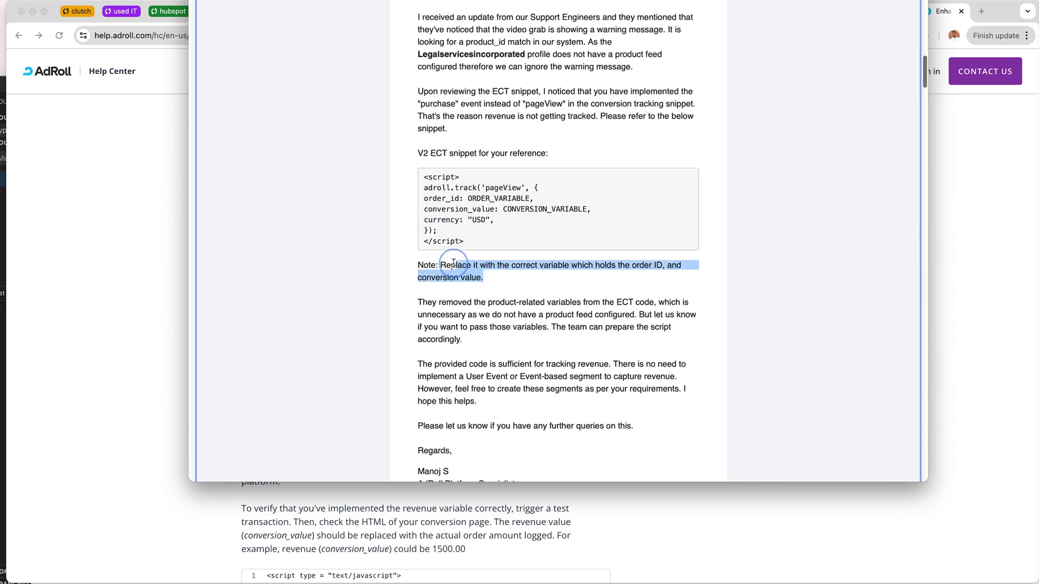
{"action": "left_click_drag", "start_coordinate": [445, 303], "coordinate": [497, 339]}
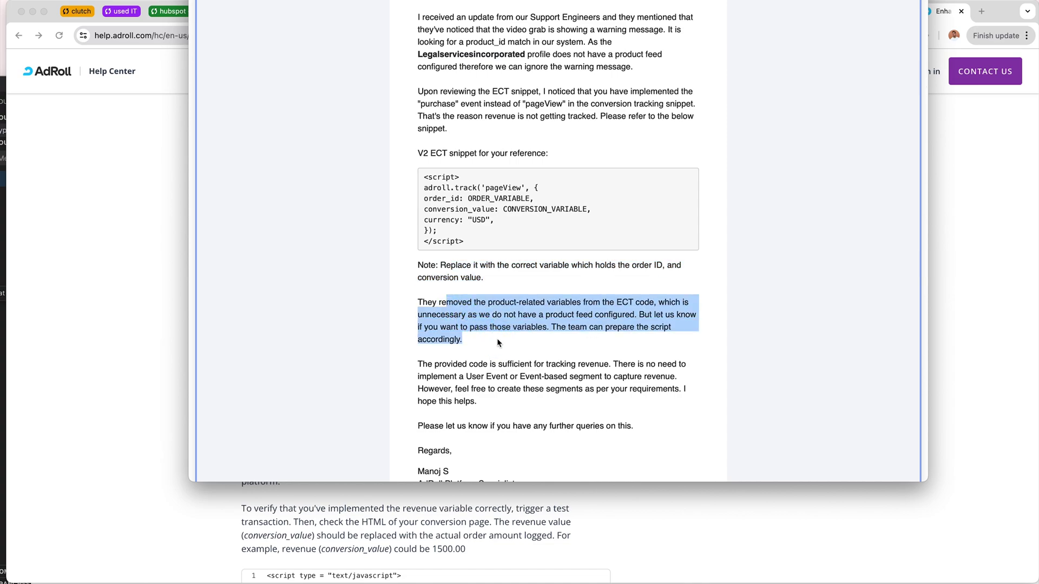
{"action": "left_click", "coordinate": [585, 301]}
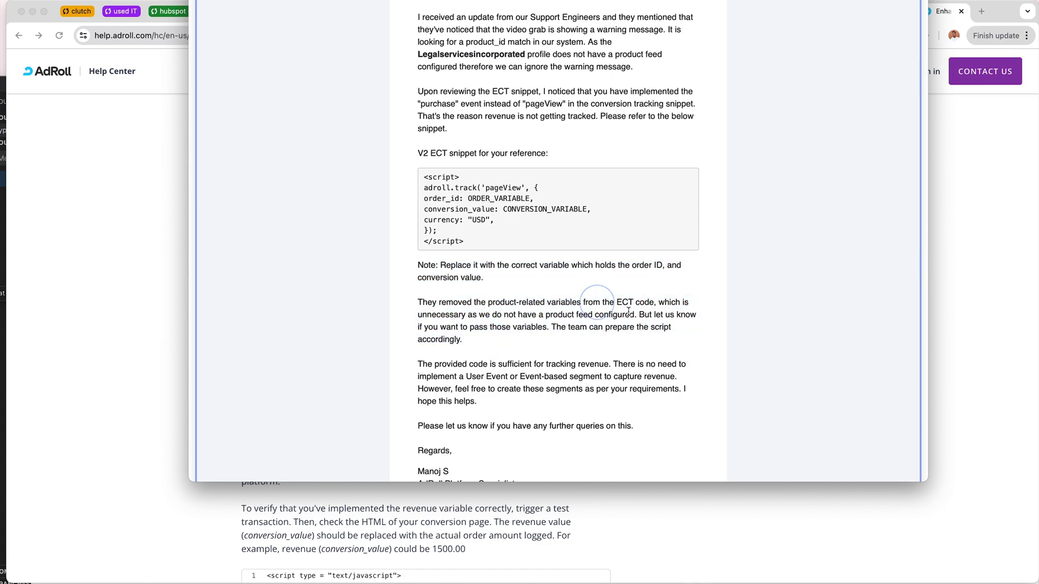
{"action": "left_click", "coordinate": [545, 315]}
{"action": "left_click_drag", "start_coordinate": [545, 316], "coordinate": [633, 316]}
{"action": "left_click_drag", "start_coordinate": [545, 316], "coordinate": [633, 314]}
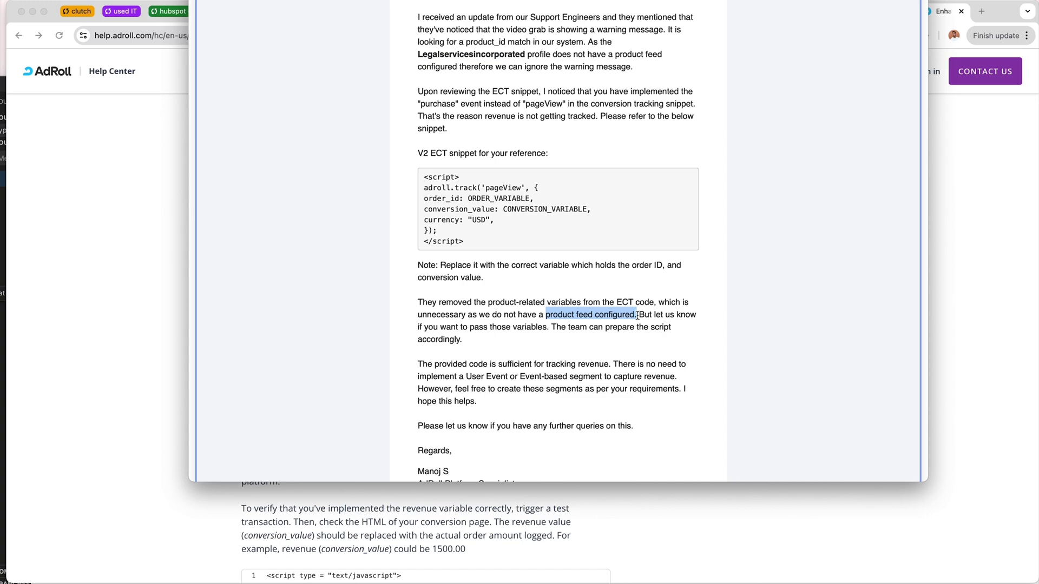
{"action": "scroll", "coordinate": [633, 313], "scroll_direction": "down", "scroll_amount": 1}
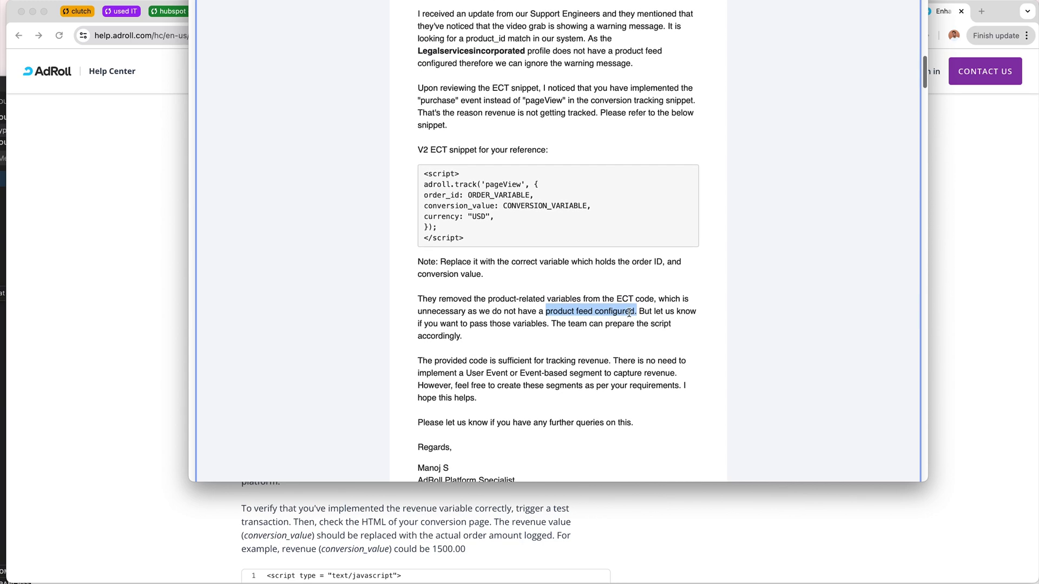
{"action": "scroll", "coordinate": [611, 393], "scroll_direction": "up", "scroll_amount": 1}
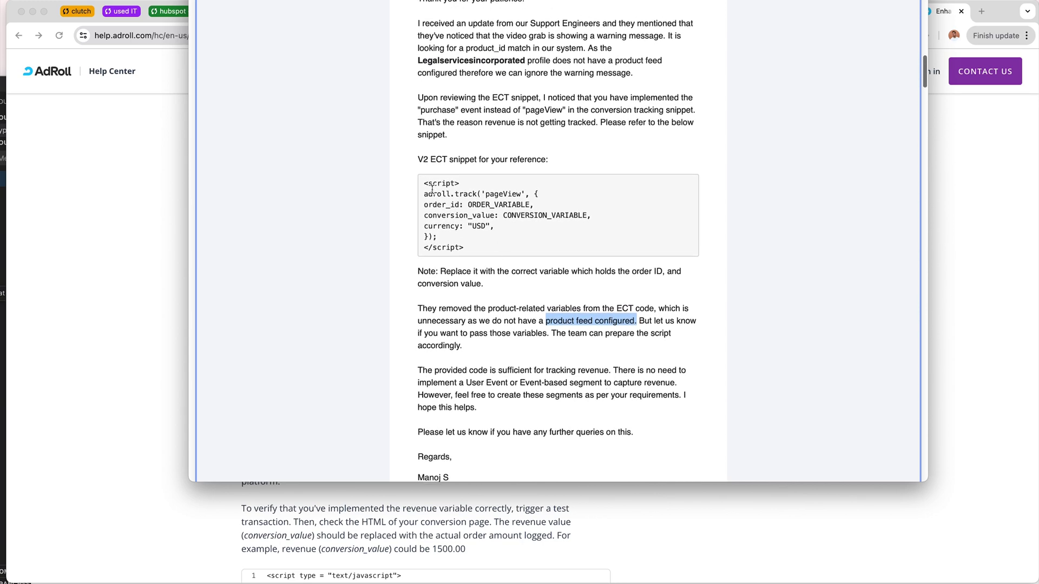
{"action": "left_click_drag", "start_coordinate": [432, 189], "coordinate": [575, 204]}
{"action": "left_click_drag", "start_coordinate": [468, 370], "coordinate": [611, 372]}
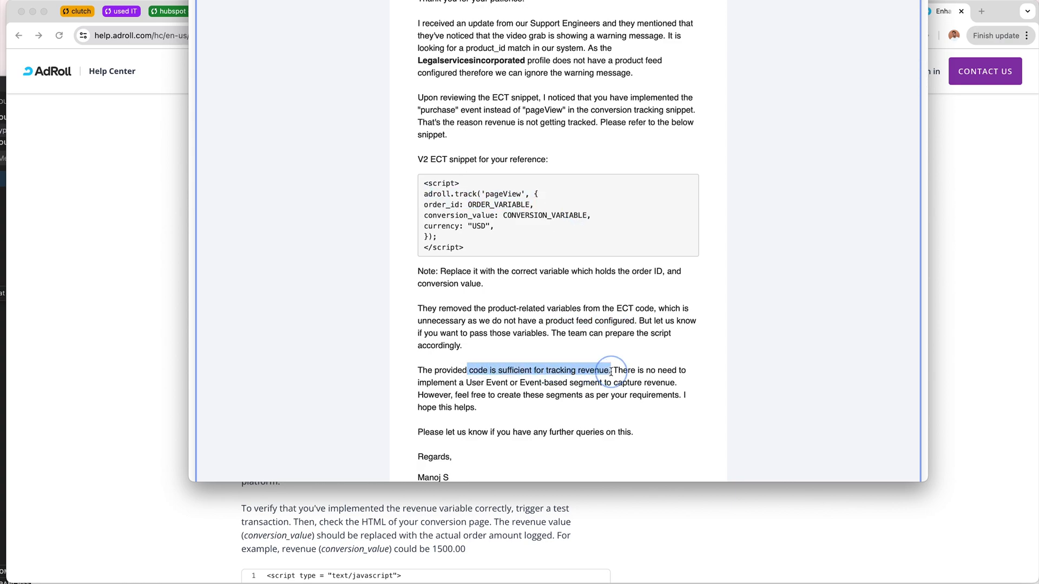
{"action": "key", "text": "Right"}
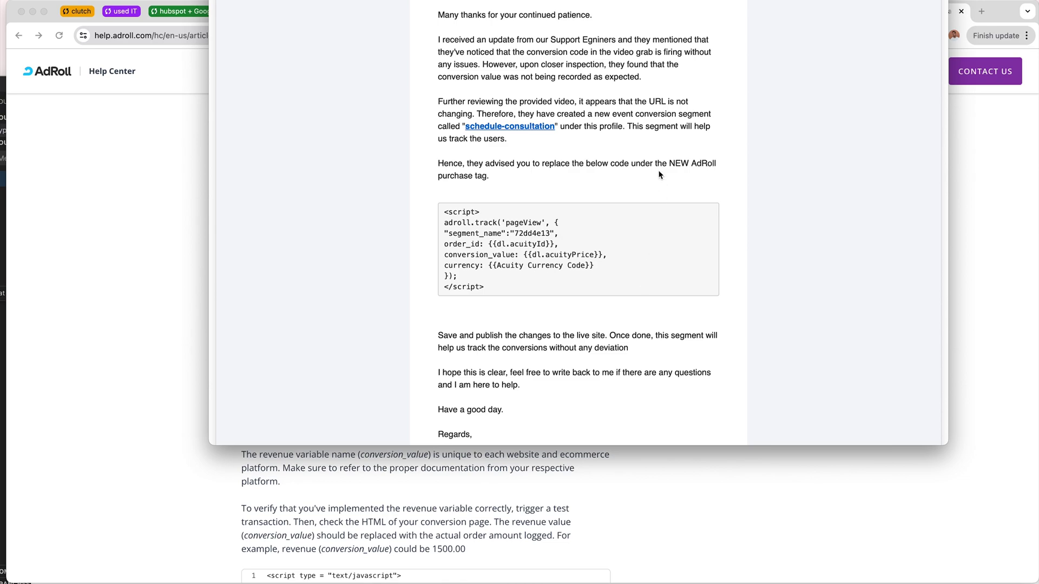
{"action": "left_click", "coordinate": [543, 45]}
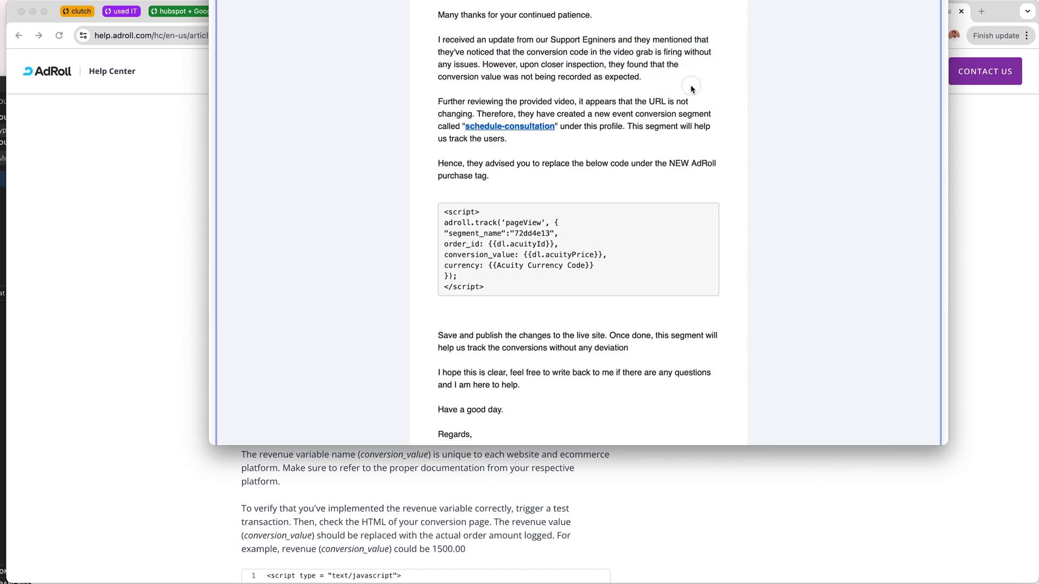
{"action": "left_click", "coordinate": [536, 51]}
{"action": "left_click_drag", "start_coordinate": [536, 52], "coordinate": [609, 68]}
{"action": "left_click", "coordinate": [612, 80]}
{"action": "left_click_drag", "start_coordinate": [439, 76], "coordinate": [650, 77]}
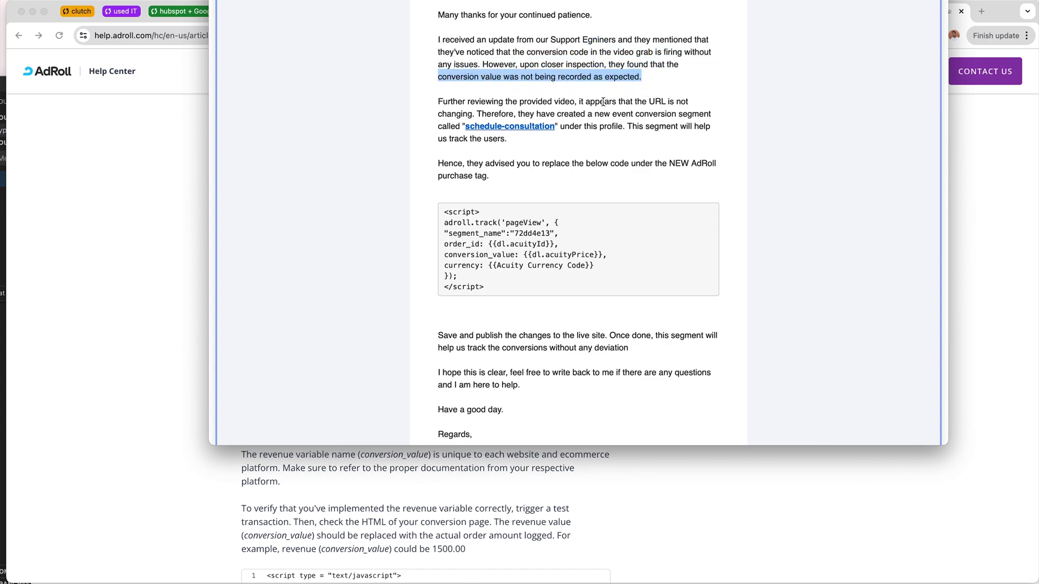
{"action": "left_click_drag", "start_coordinate": [576, 101], "coordinate": [472, 111]}
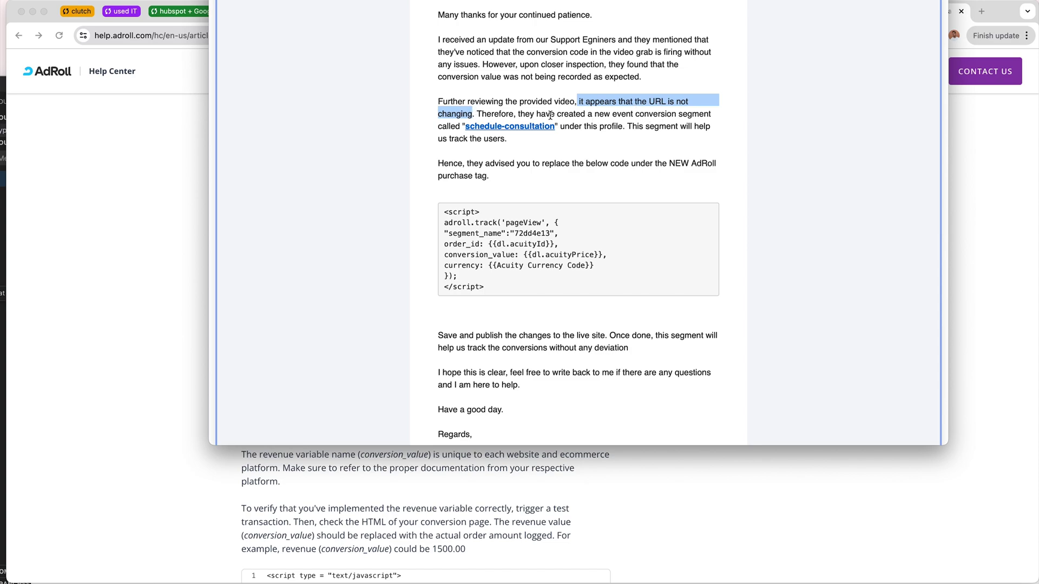
{"action": "left_click_drag", "start_coordinate": [514, 113], "coordinate": [697, 117]}
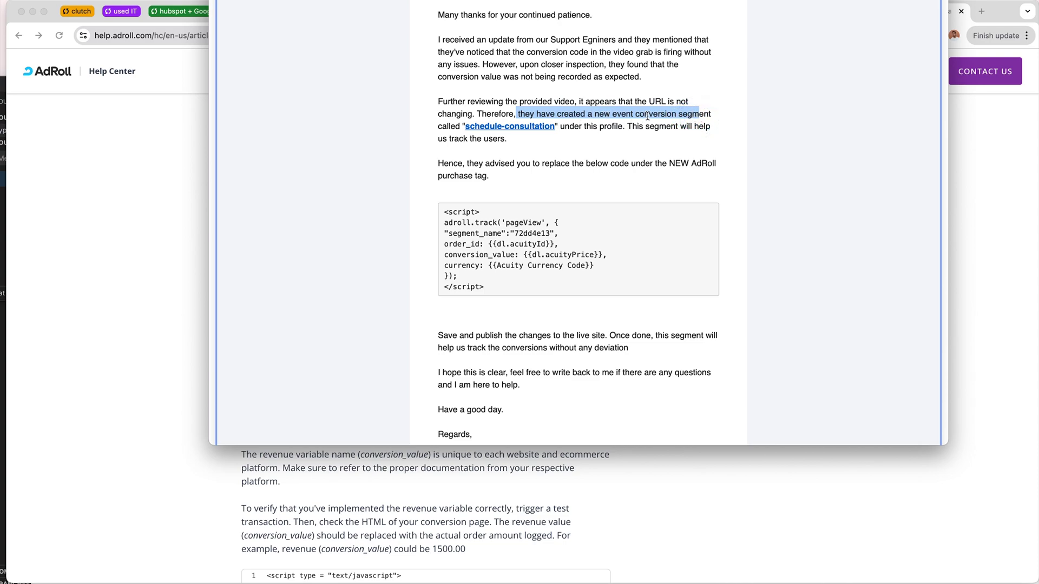
{"action": "left_click_drag", "start_coordinate": [634, 115], "coordinate": [686, 128]}
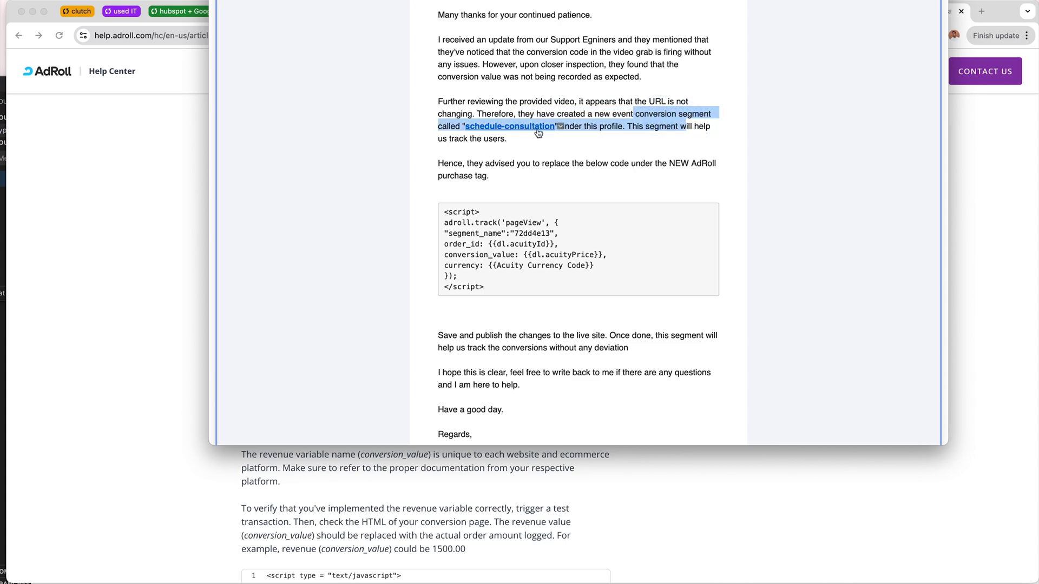
{"action": "left_click", "coordinate": [536, 130]}
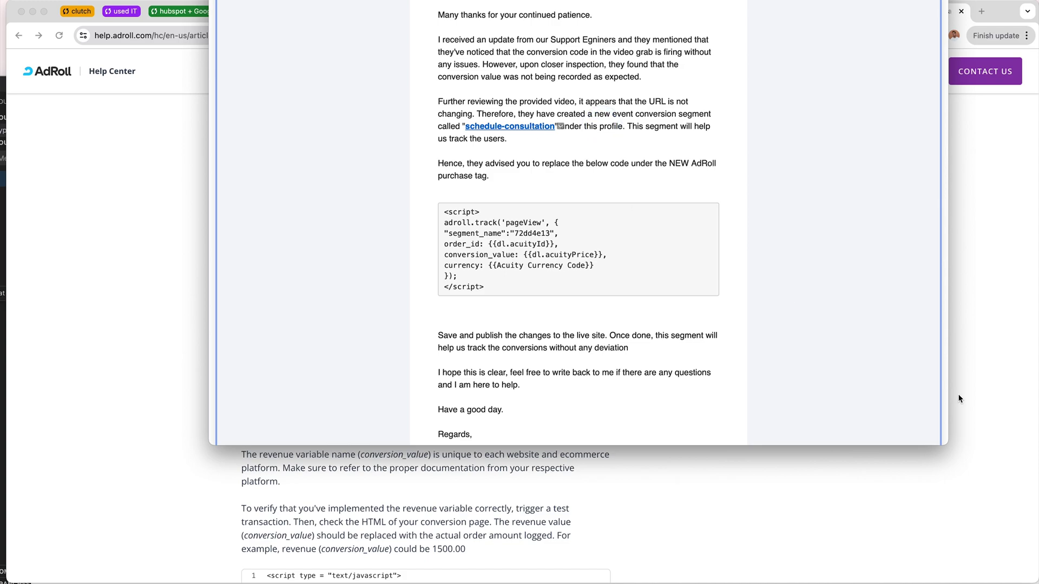
{"action": "left_click_drag", "start_coordinate": [949, 435], "coordinate": [944, 458]}
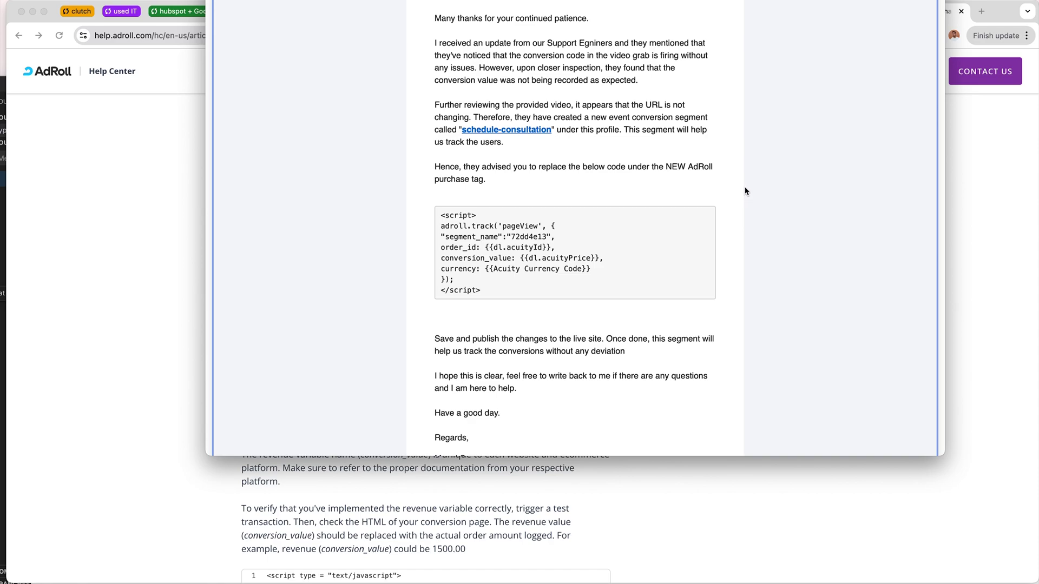
{"action": "mouse_move", "coordinate": [442, 221]}
{"action": "left_mouse_down"}
{"action": "mouse_move", "coordinate": [492, 274]}
{"action": "mouse_move", "coordinate": [487, 290]}
{"action": "mouse_move", "coordinate": [431, 225]}
{"action": "mouse_move", "coordinate": [436, 213]}
{"action": "left_mouse_up"}
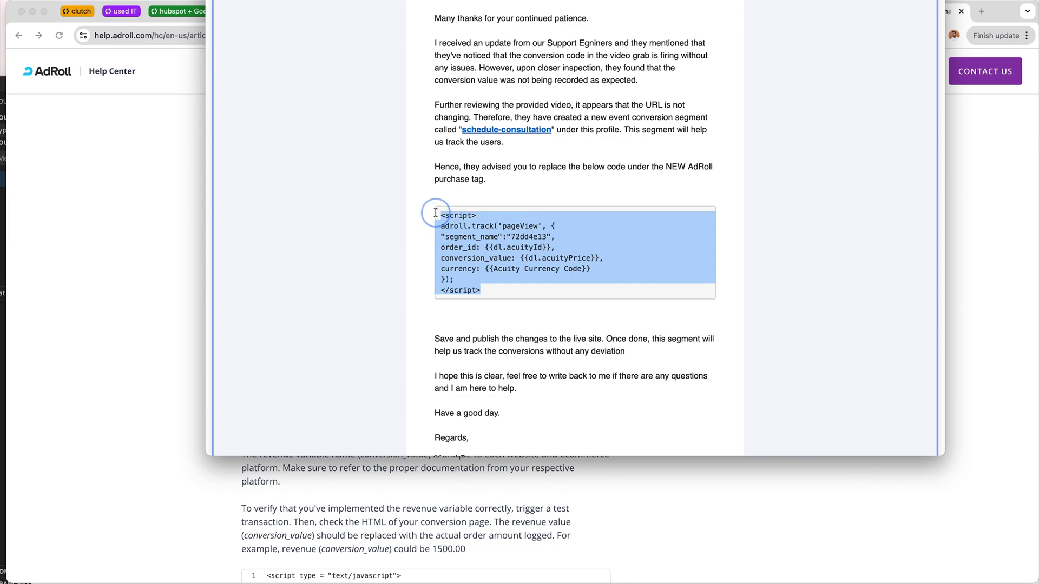
{"action": "left_click", "coordinate": [497, 238]}
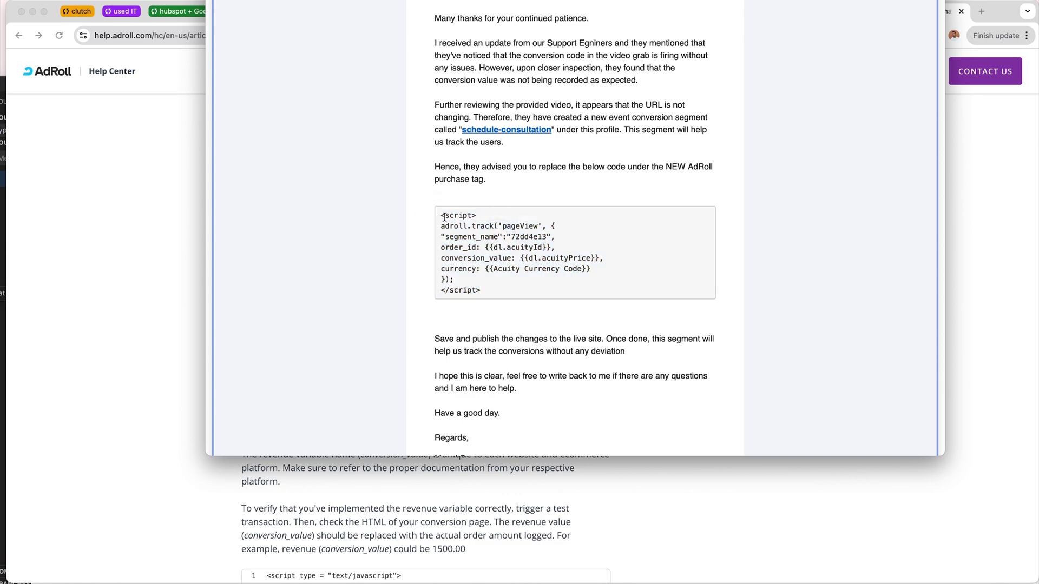
{"action": "left_click_drag", "start_coordinate": [443, 217], "coordinate": [514, 288]}
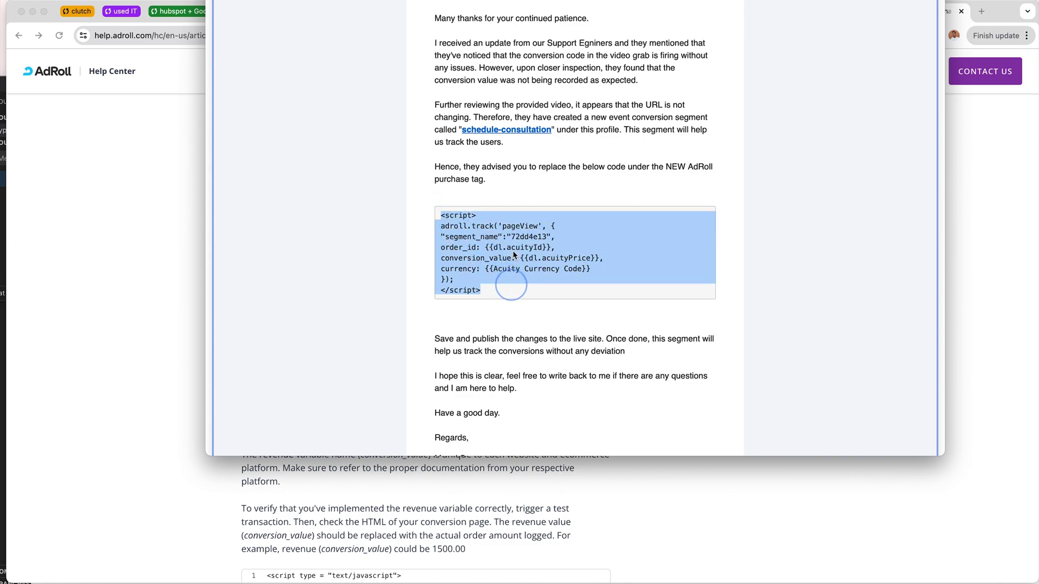
{"action": "double_click", "coordinate": [514, 223]}
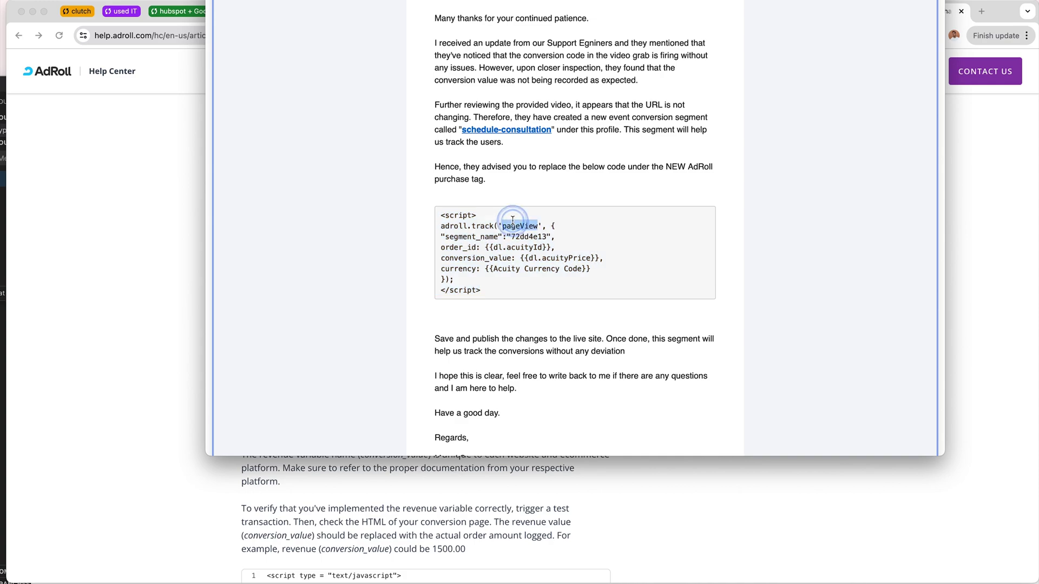
{"action": "double_click", "coordinate": [535, 236]}
{"action": "double_click", "coordinate": [465, 236]}
{"action": "double_click", "coordinate": [528, 236]}
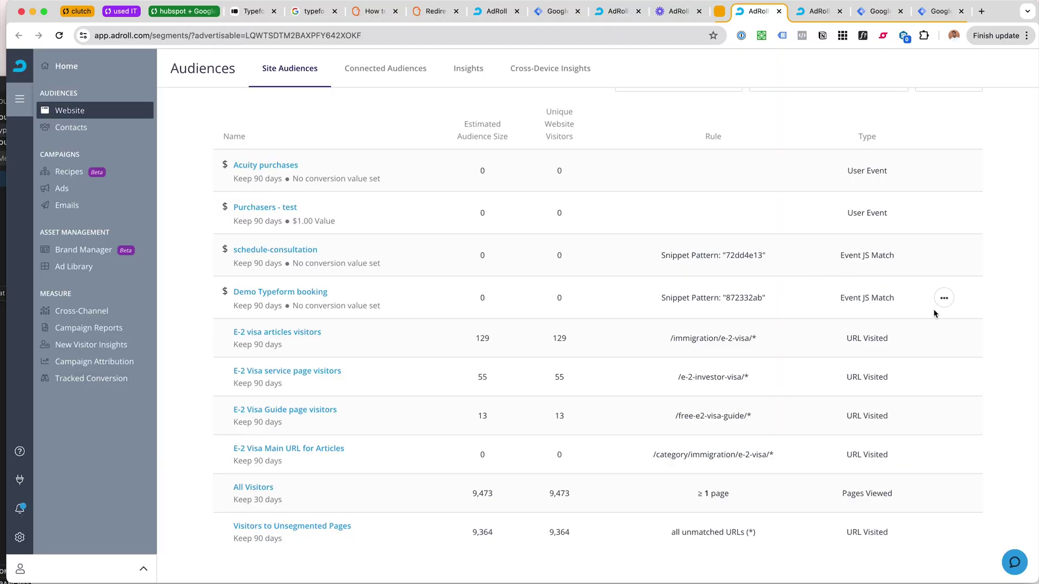
Verify the schedule-consultation audience uses snippet pattern 72dd4e13 as an Event JS Match, then return to Tag Manager
{"action": "scroll", "coordinate": [860, 299], "scroll_direction": "up", "scroll_amount": 2}
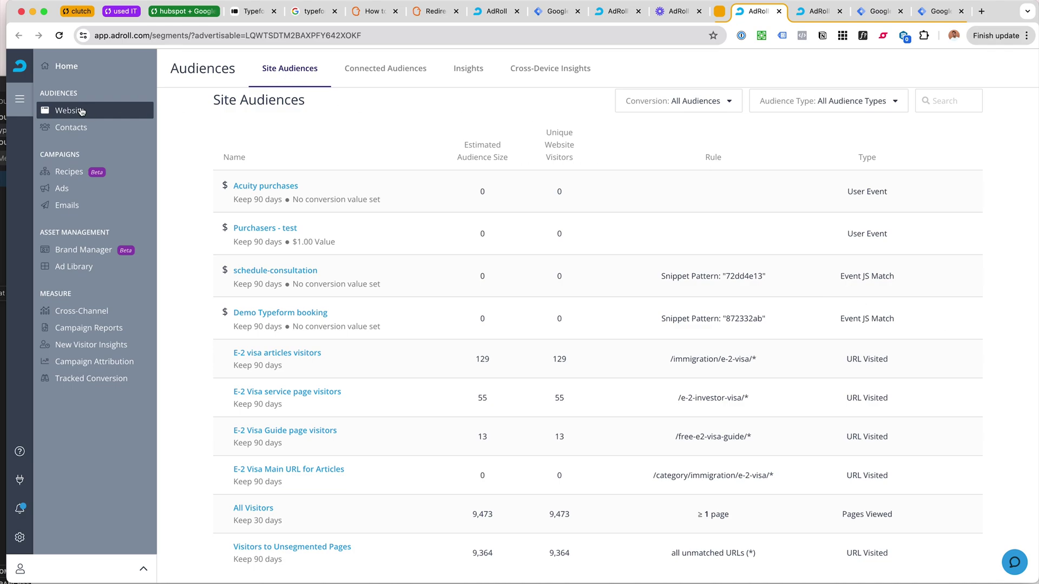
{"action": "scroll", "coordinate": [489, 211], "scroll_direction": "down", "scroll_amount": 1}
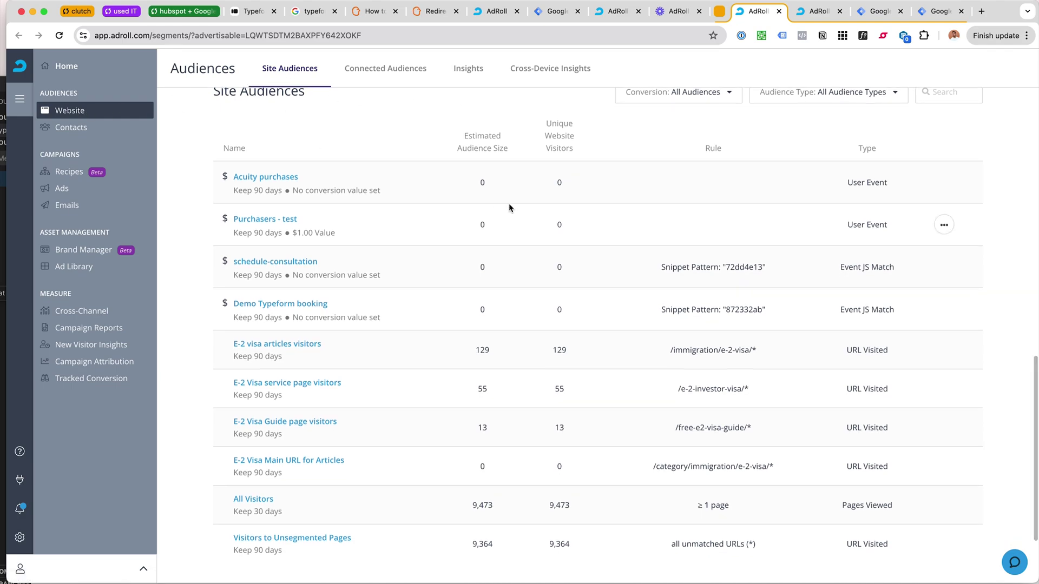
{"action": "scroll", "coordinate": [744, 191], "scroll_direction": "down", "scroll_amount": 1}
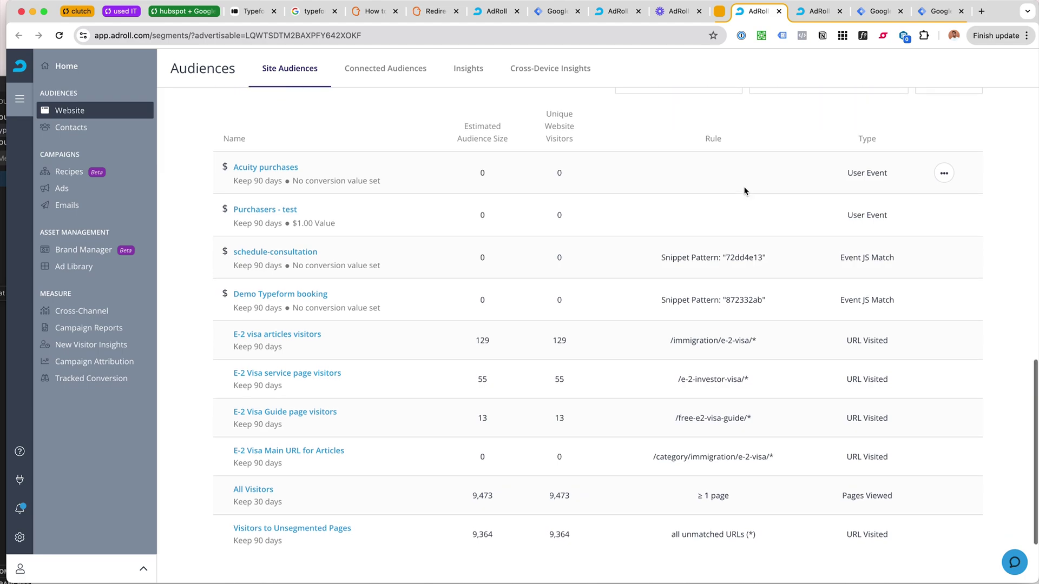
{"action": "left_click", "coordinate": [746, 257]}
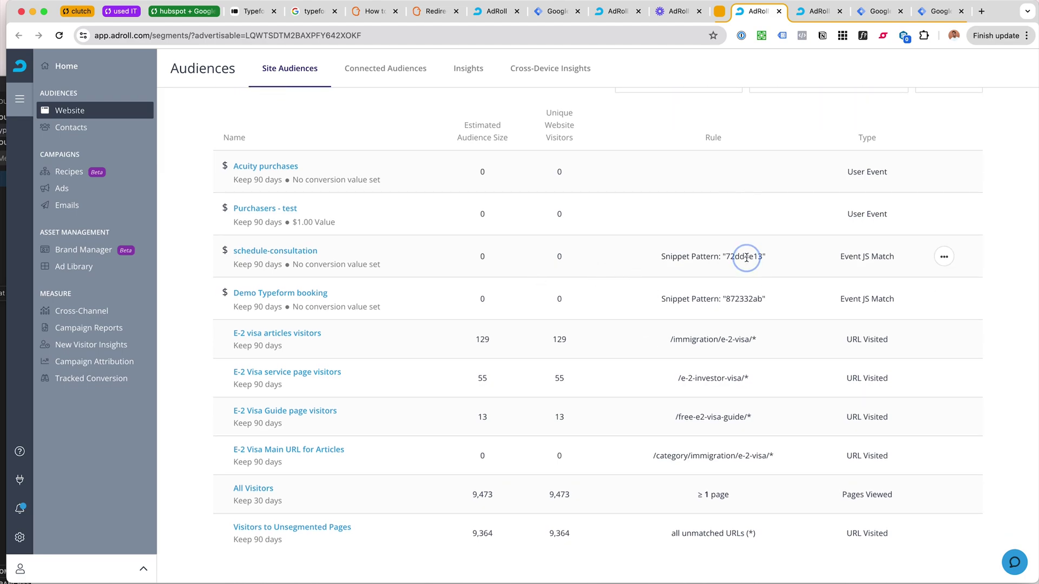
{"action": "double_click", "coordinate": [746, 257]}
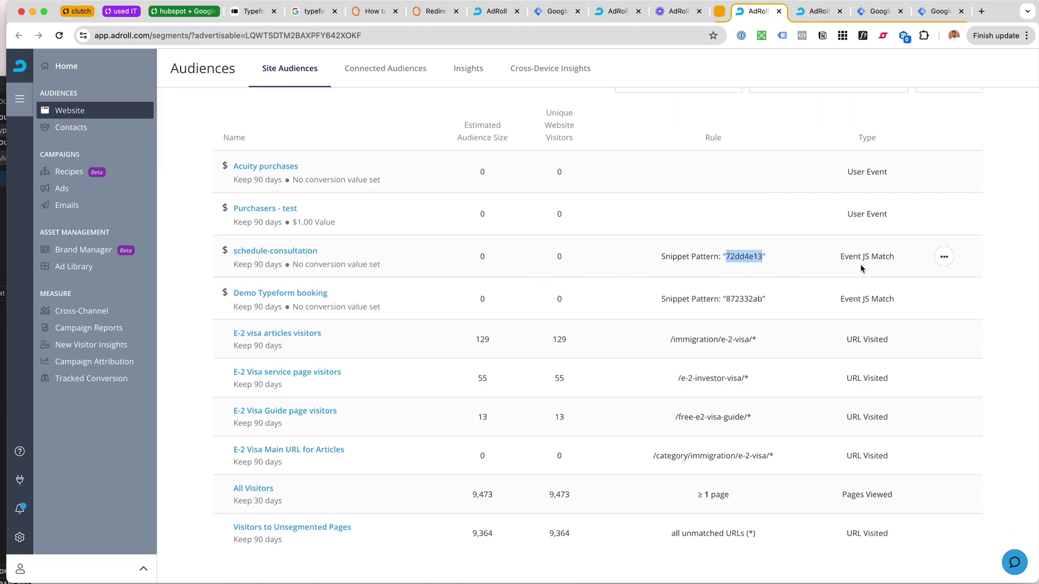
{"action": "left_click_drag", "start_coordinate": [840, 257], "coordinate": [900, 260]}
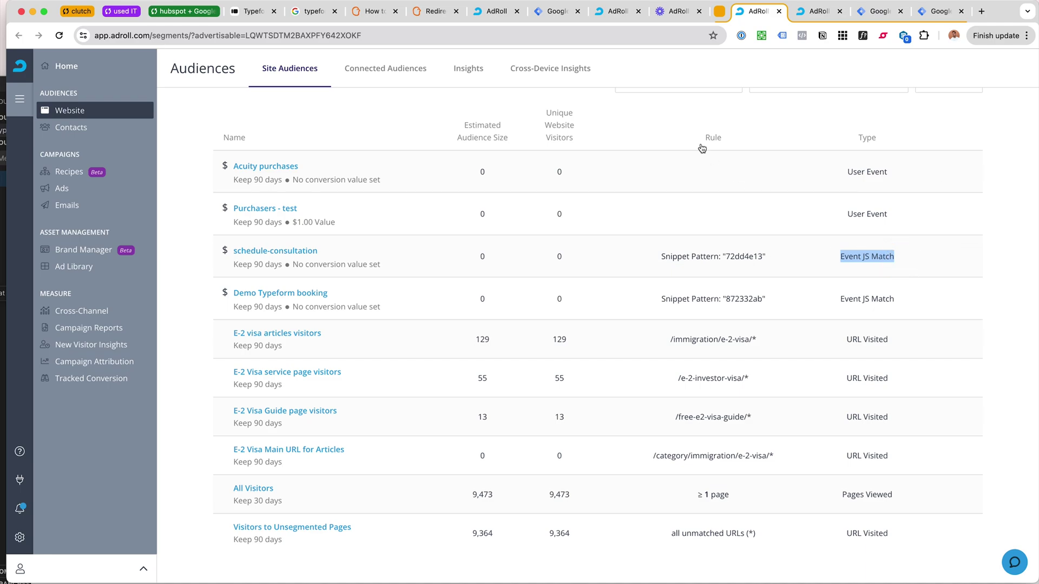
{"action": "left_click_drag", "start_coordinate": [749, 139], "coordinate": [741, 264]}
{"action": "double_click", "coordinate": [739, 256]}
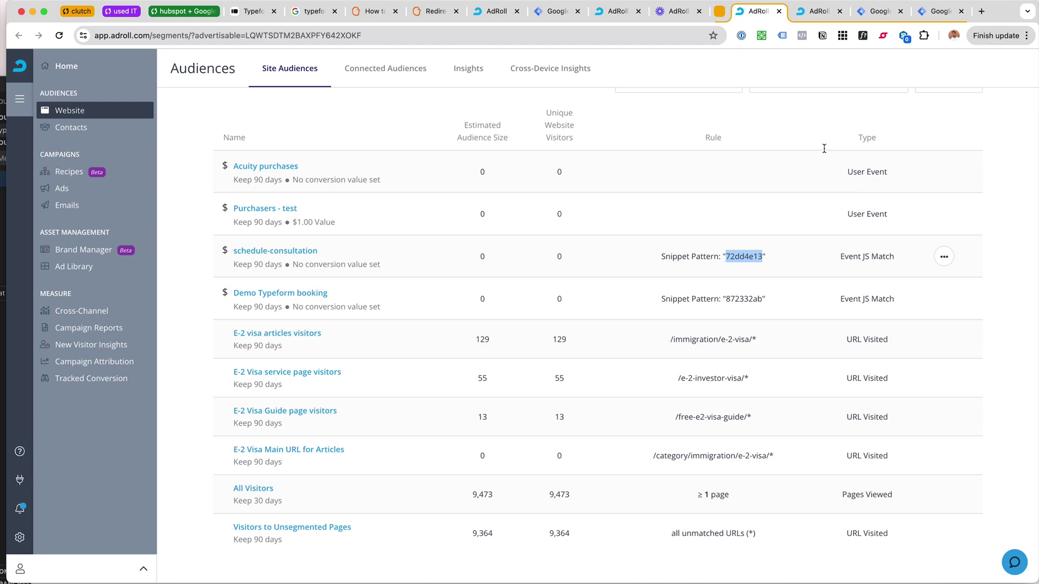
{"action": "left_click", "coordinate": [873, 12]}
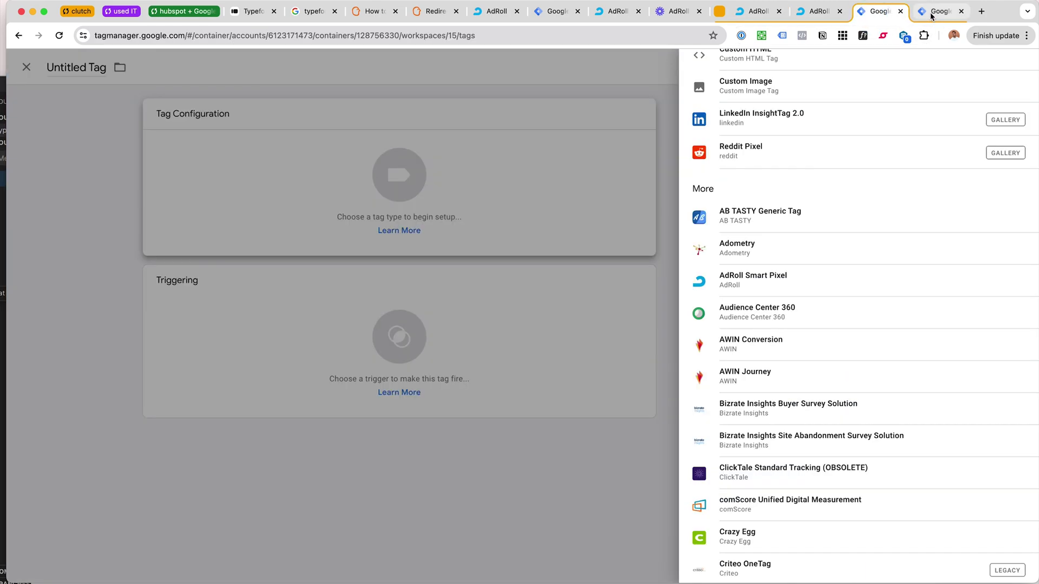
{"action": "left_click", "coordinate": [937, 12]}
{"action": "left_click", "coordinate": [890, 13]}
{"action": "left_click", "coordinate": [938, 12]}
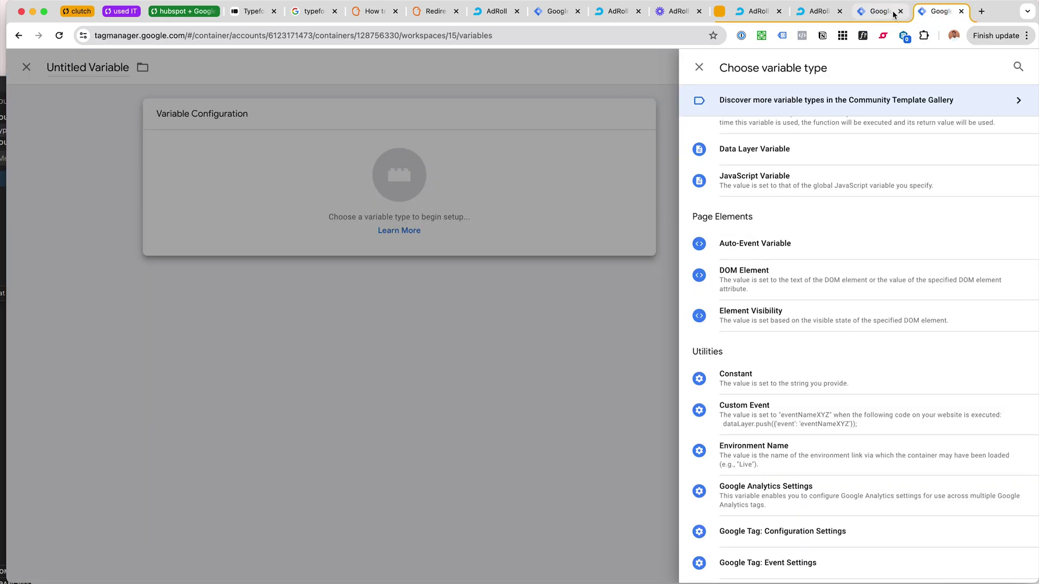
{"action": "key", "text": "super+w"}
{"action": "left_click", "coordinate": [334, 158]}
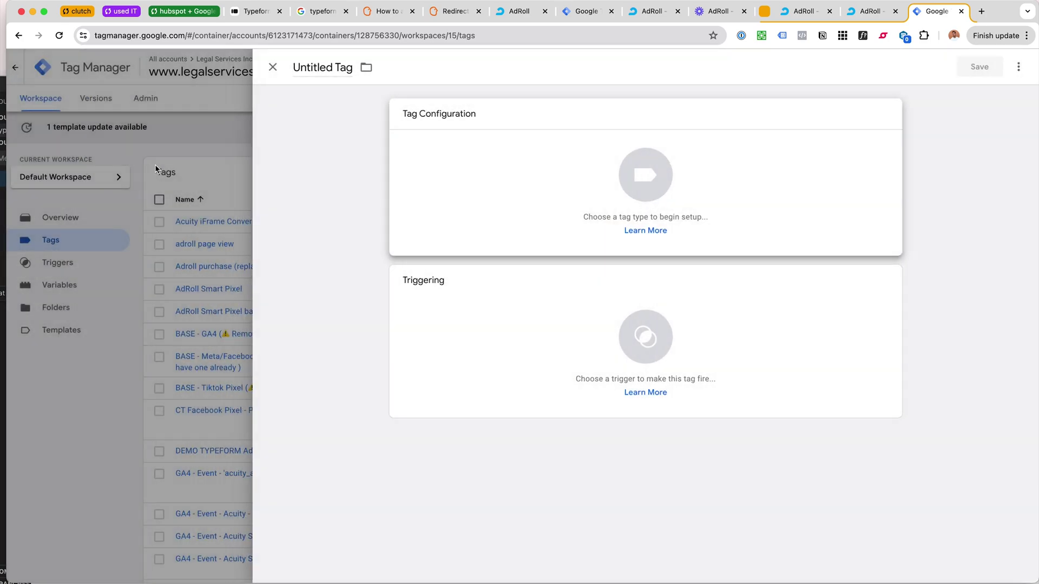
{"action": "scroll", "coordinate": [254, 325], "scroll_direction": "down", "scroll_amount": 5}
{"action": "scroll", "coordinate": [260, 335], "scroll_direction": "down", "scroll_amount": 2}
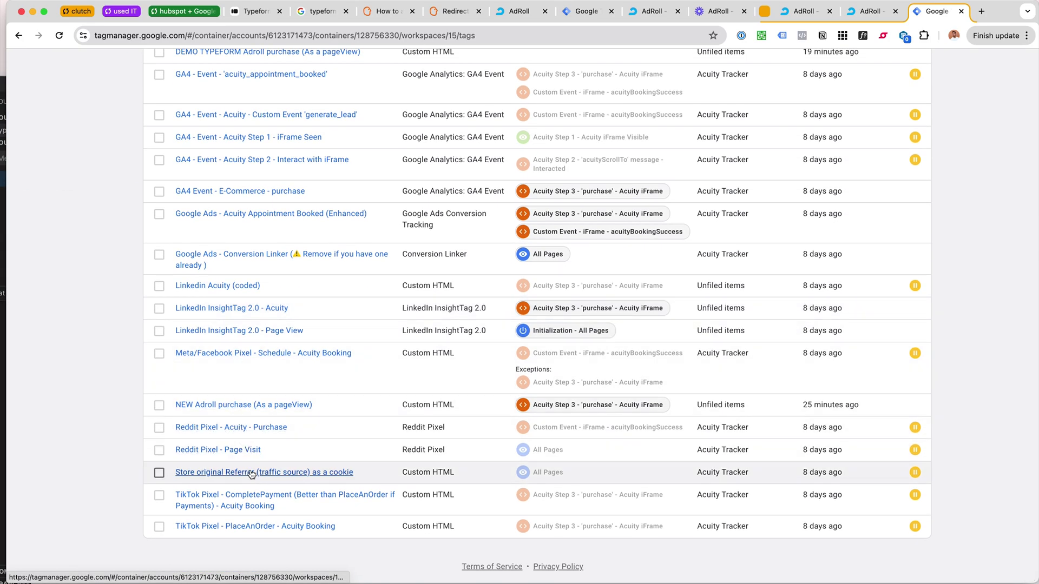
{"action": "left_click", "coordinate": [249, 405]}
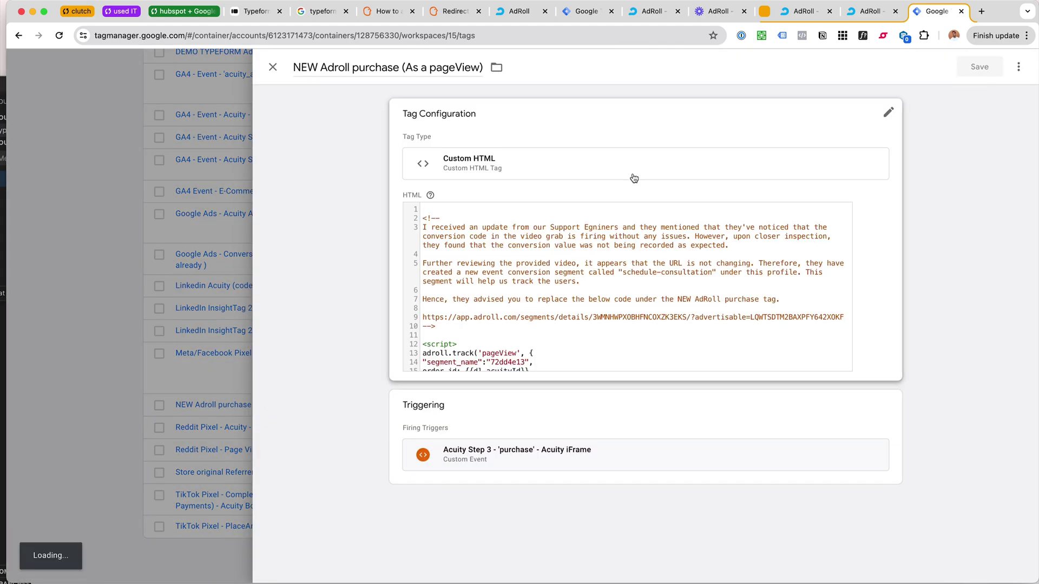
{"action": "scroll", "coordinate": [573, 279], "scroll_direction": "down", "scroll_amount": 2}
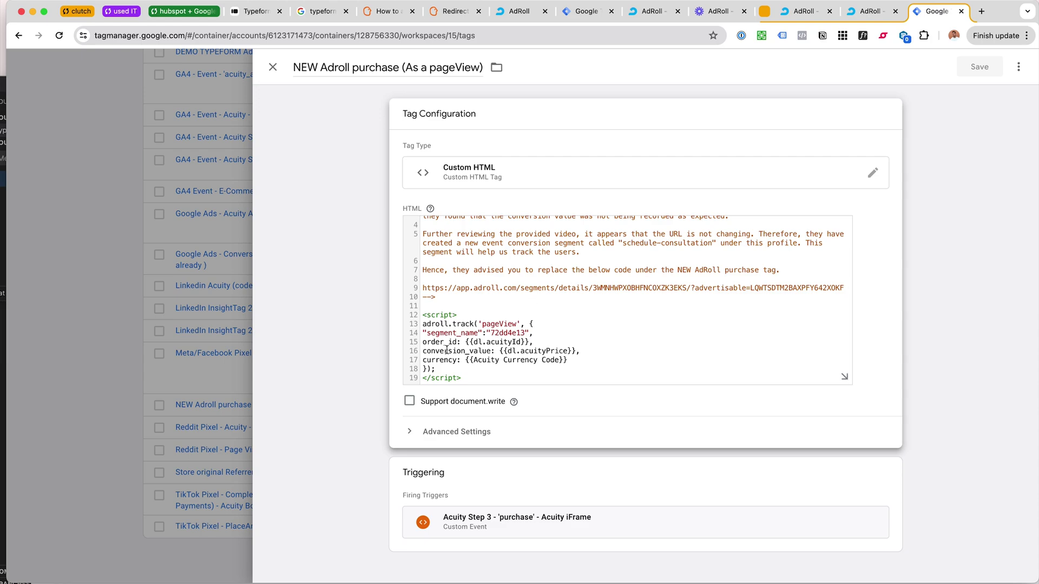
{"action": "left_click", "coordinate": [483, 380], "text": "shift"}
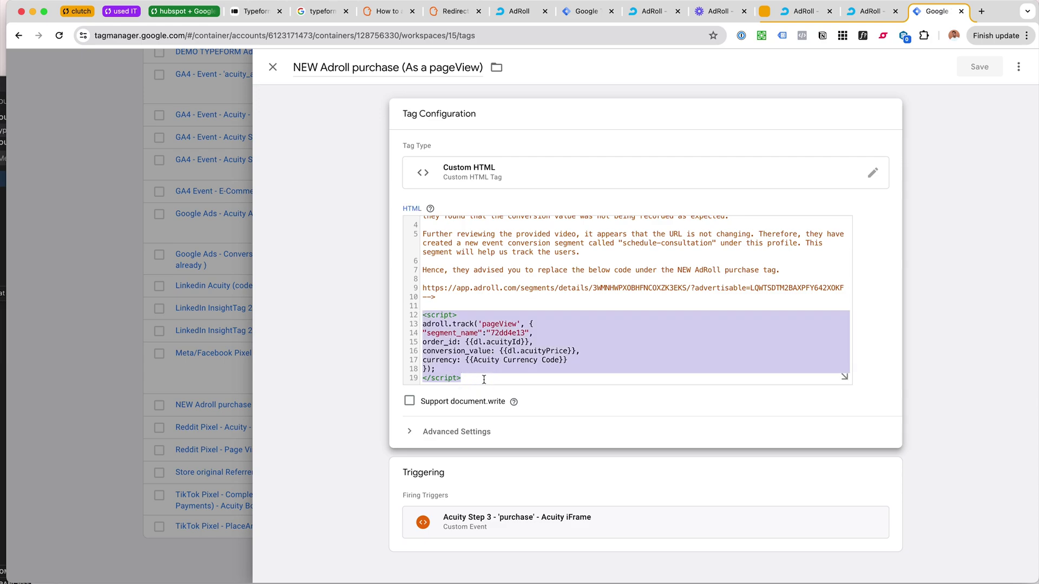
{"action": "double_click", "coordinate": [497, 325]}
{"action": "double_click", "coordinate": [449, 333]}
{"action": "left_click", "coordinate": [502, 332]}
{"action": "double_click", "coordinate": [503, 332]}
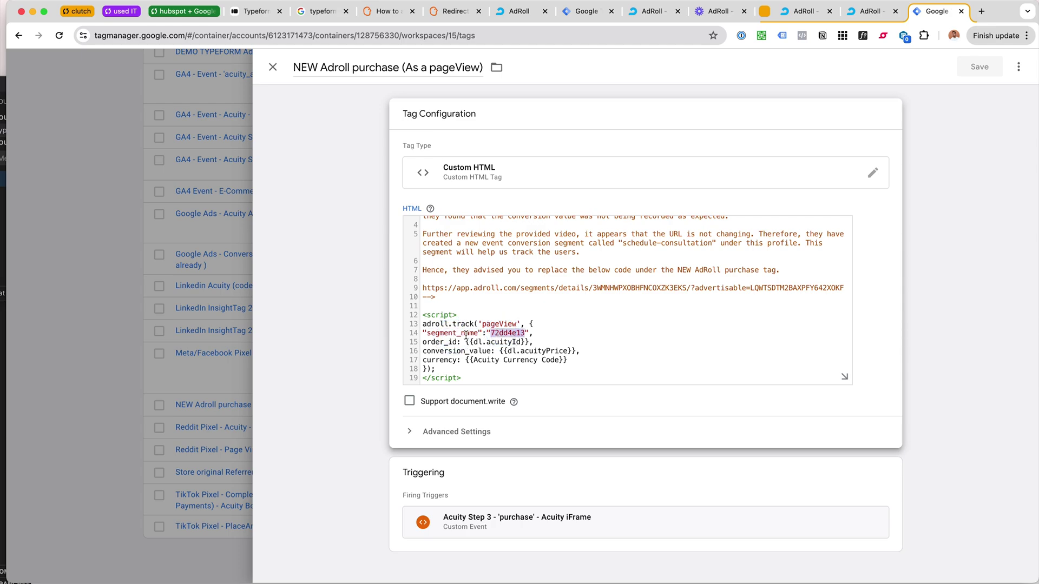
{"action": "double_click", "coordinate": [461, 334]}
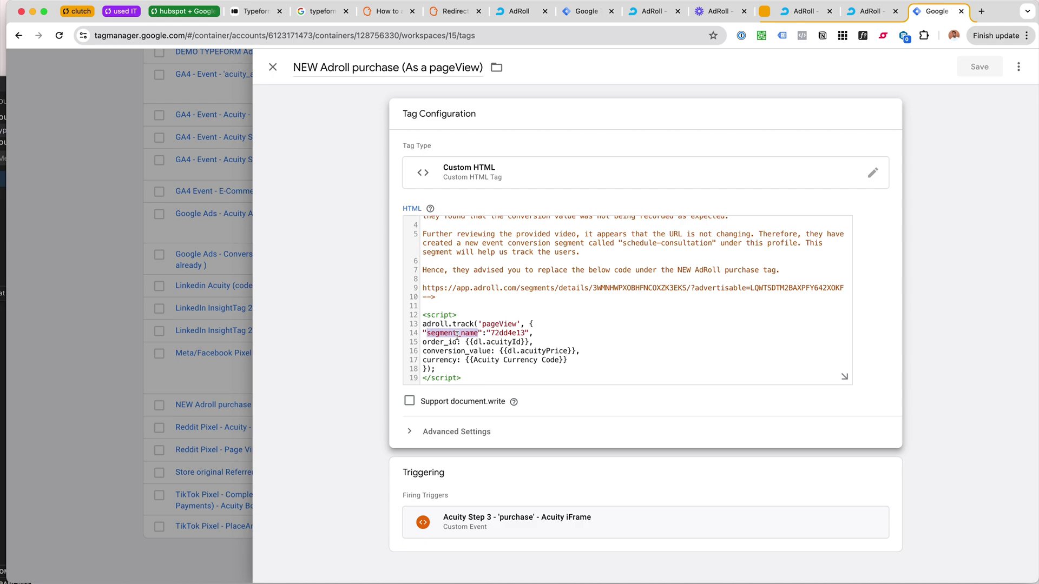
Start a new AdRoll audience named Hubspot Form Submit with audience type Event JS Match
{"action": "left_click", "coordinate": [867, 11]}
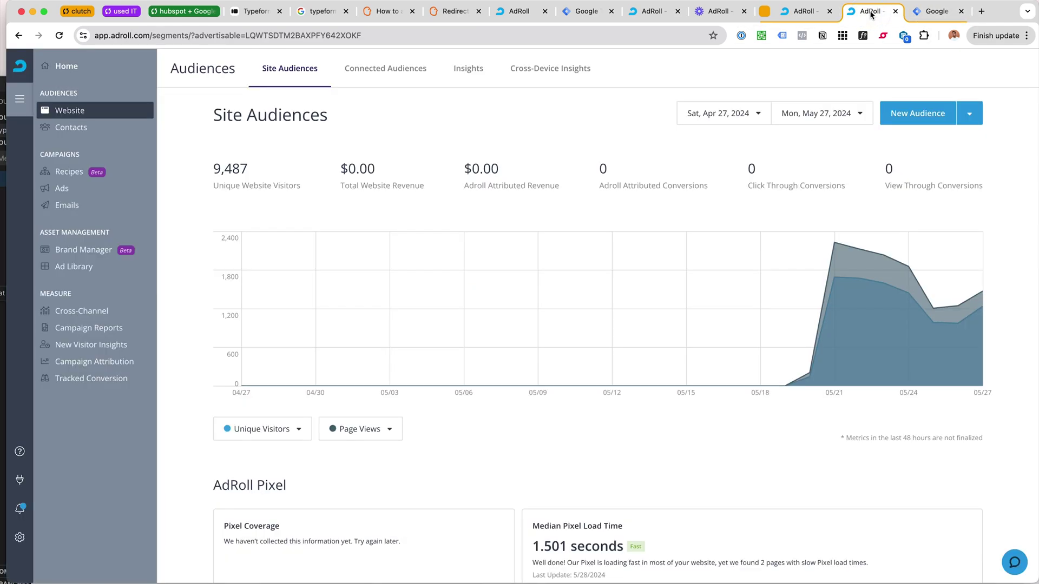
{"action": "left_click", "coordinate": [930, 114]}
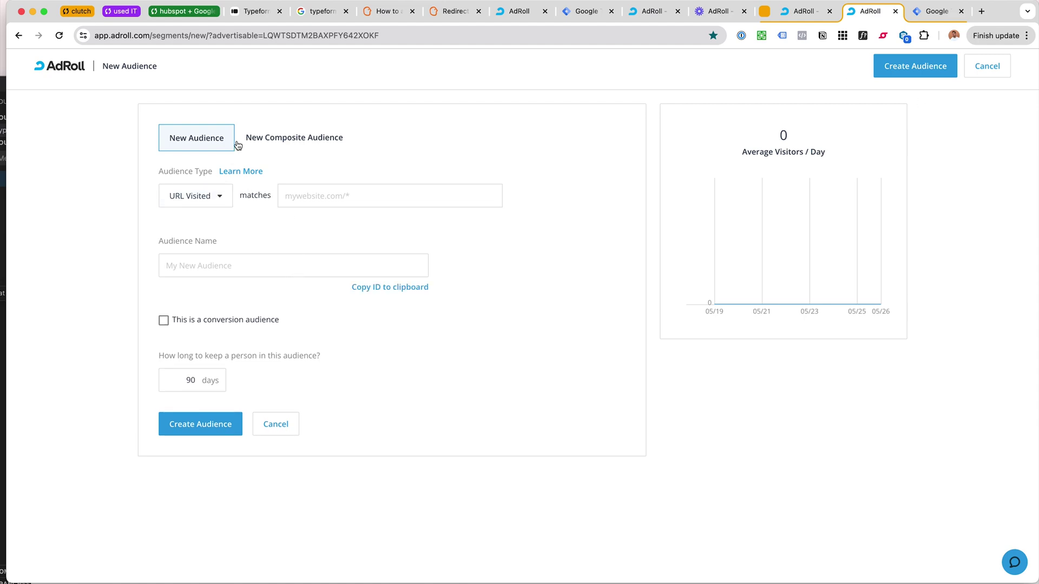
{"action": "left_click", "coordinate": [233, 266]}
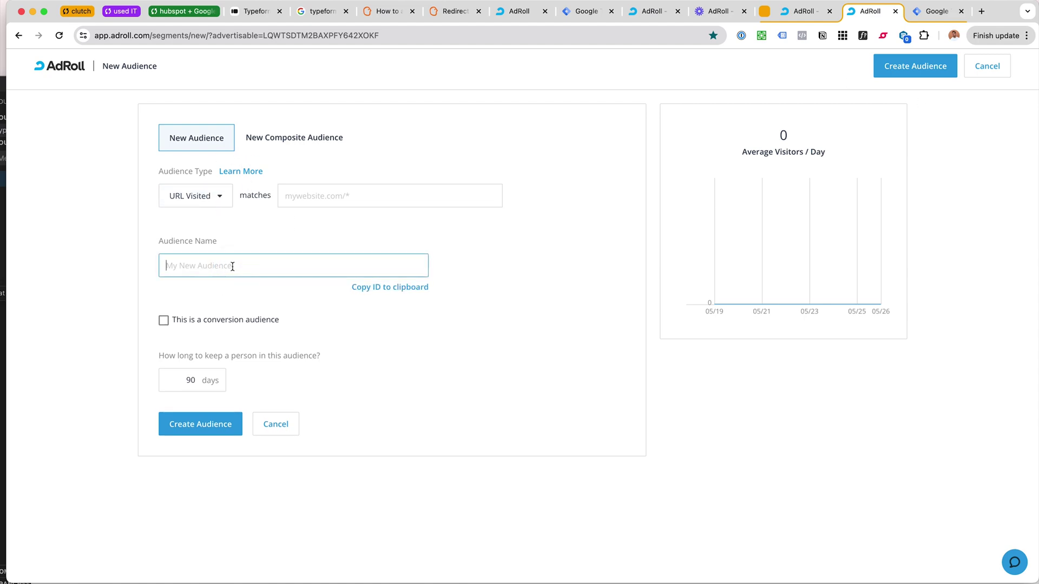
{"action": "type", "text": "Hubspot Form Submit"}
{"action": "left_click", "coordinate": [267, 227]}
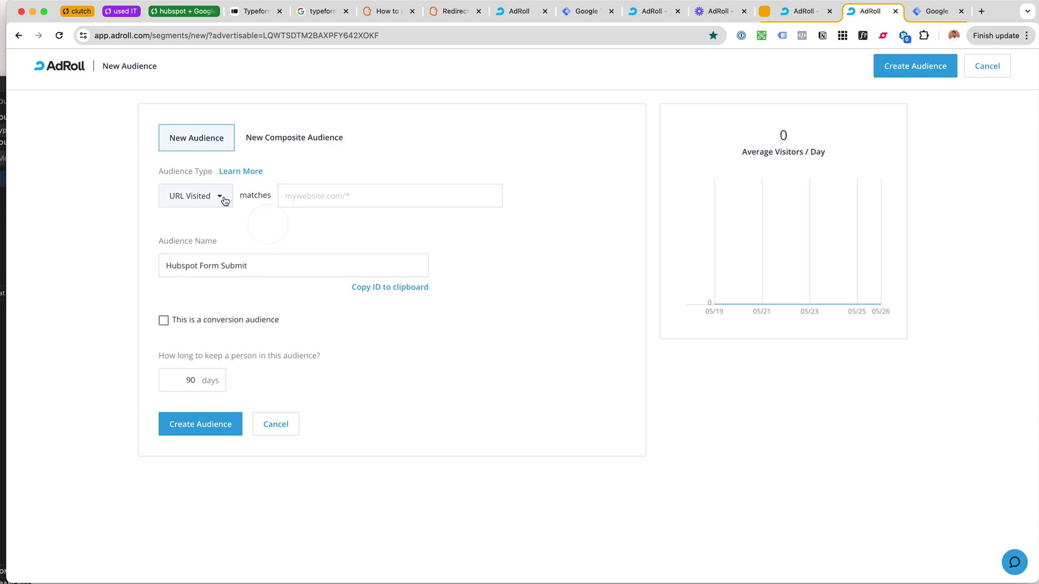
{"action": "left_click", "coordinate": [215, 201]}
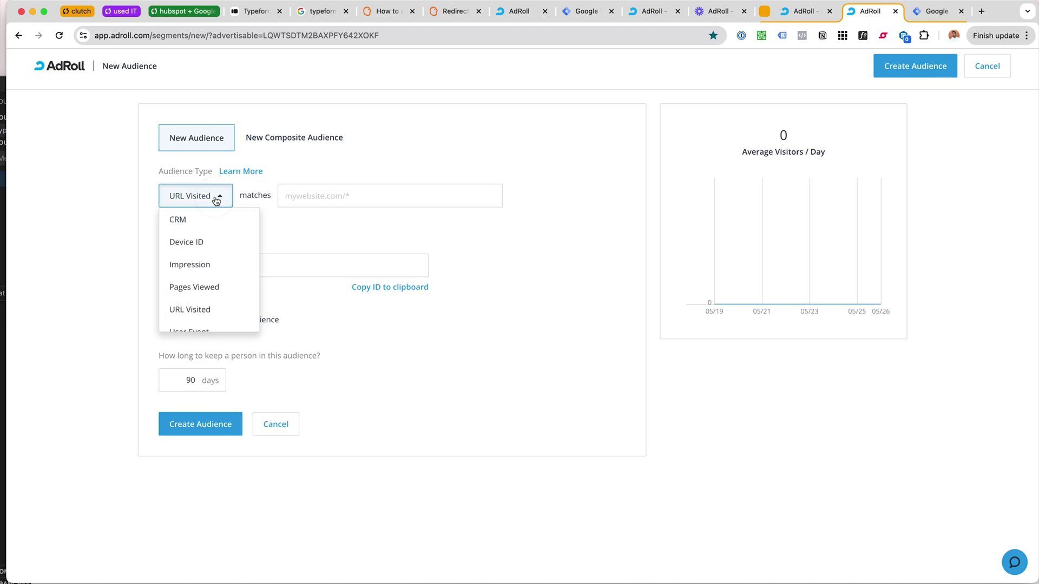
{"action": "scroll", "coordinate": [240, 253], "scroll_direction": "down", "scroll_amount": 2}
{"action": "scroll", "coordinate": [239, 253], "scroll_direction": "down", "scroll_amount": 1}
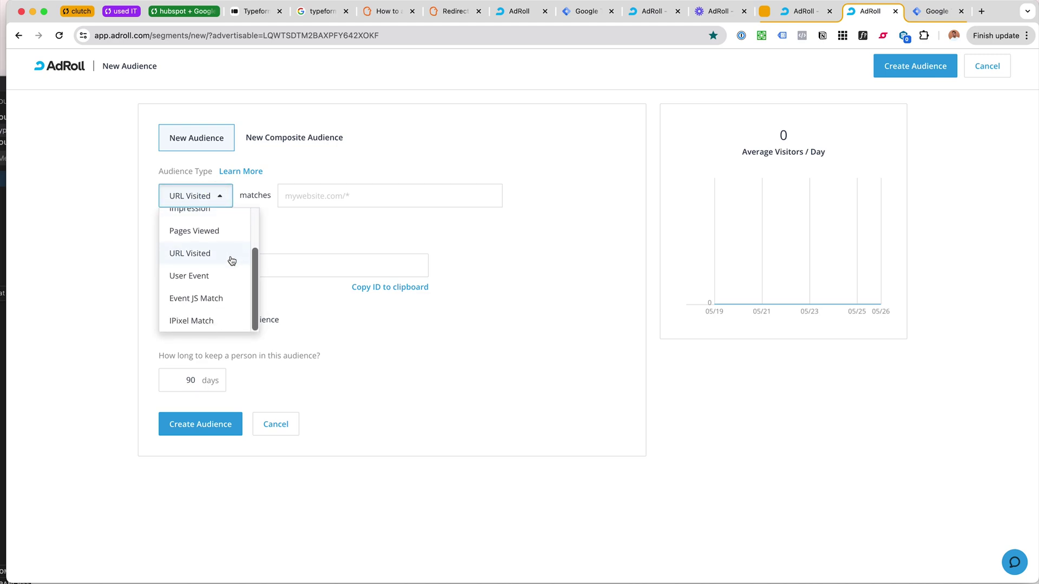
{"action": "left_click", "coordinate": [204, 297]}
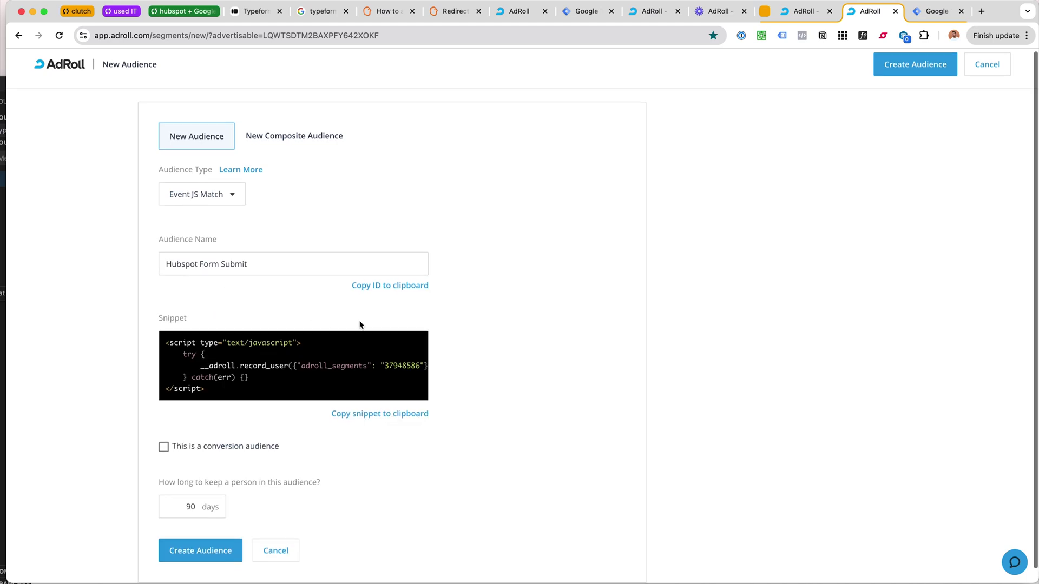
Compare the audience's generated snippet with the Tag Manager tag, selecting its segment number 37948586
{"action": "scroll", "coordinate": [308, 348], "scroll_direction": "down", "scroll_amount": 1}
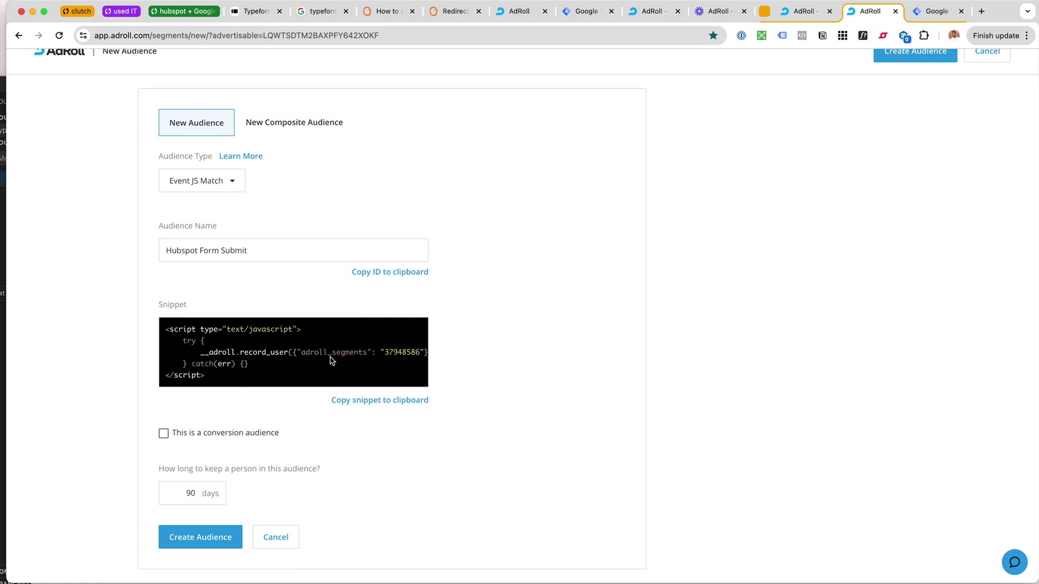
{"action": "double_click", "coordinate": [302, 354]}
{"action": "scroll", "coordinate": [366, 351], "scroll_direction": "right", "scroll_amount": 2}
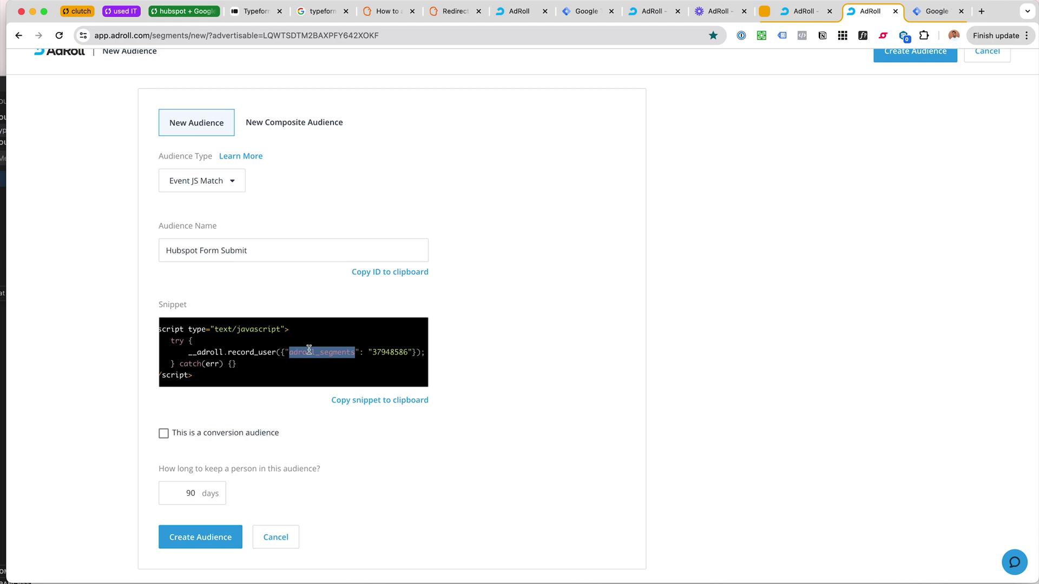
{"action": "left_click", "coordinate": [929, 16]}
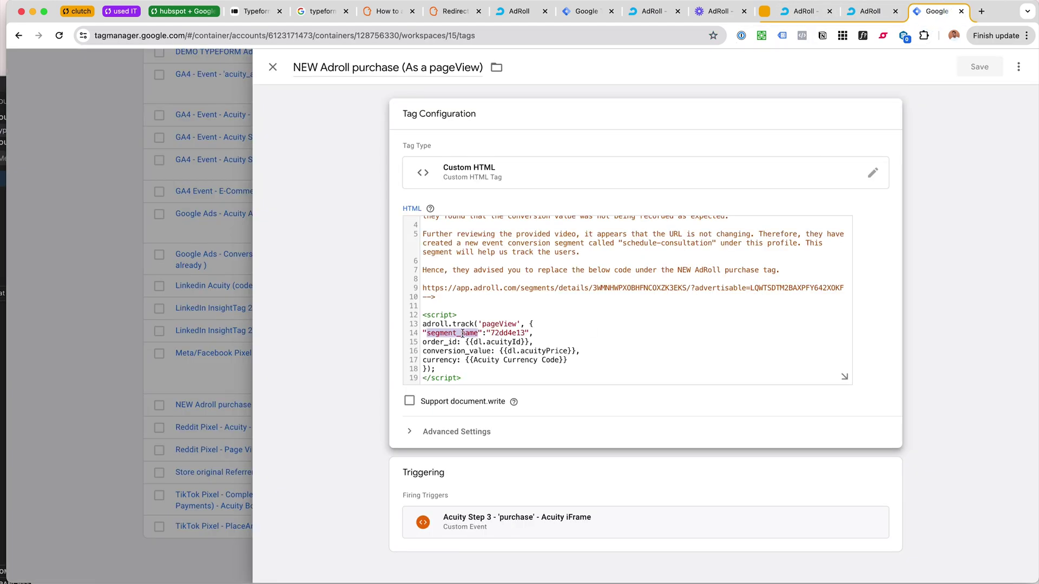
{"action": "left_click", "coordinate": [869, 10]}
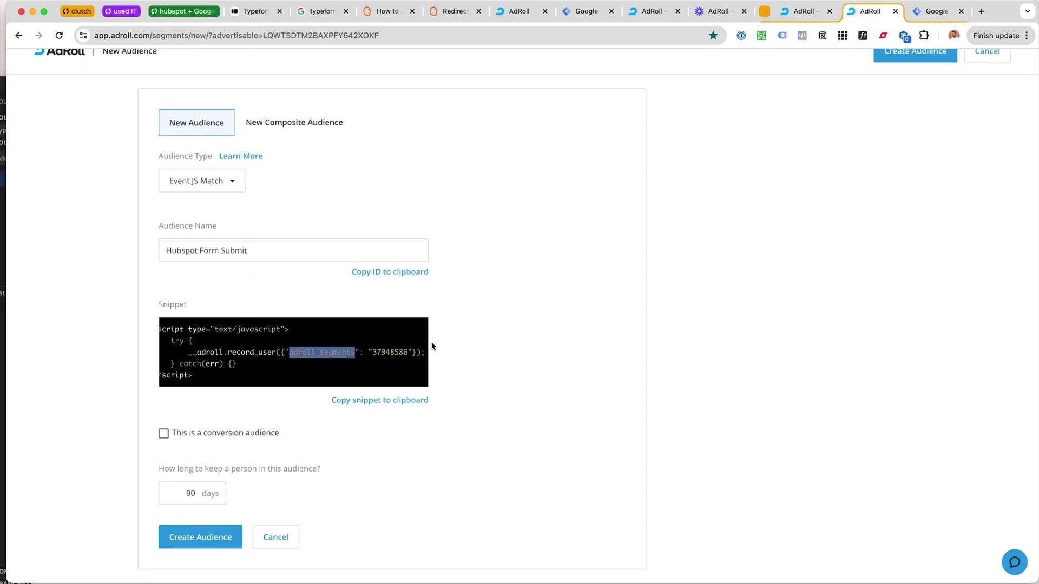
{"action": "left_click", "coordinate": [390, 353]}
{"action": "double_click", "coordinate": [389, 352]}
{"action": "left_click_drag", "start_coordinate": [176, 346], "coordinate": [280, 385]}
Mark Hubspot Form Submit as a conversion audience with no conversion value, and create it
{"action": "left_click", "coordinate": [395, 352]}
{"action": "double_click", "coordinate": [396, 352]}
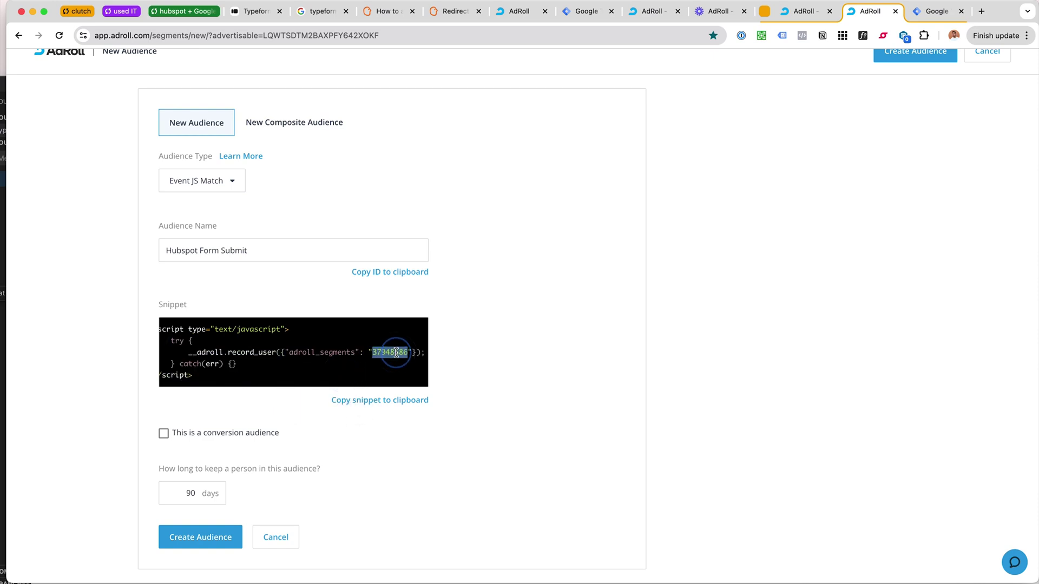
{"action": "left_click", "coordinate": [232, 432]}
{"action": "left_click", "coordinate": [204, 457]}
{"action": "scroll", "coordinate": [217, 452], "scroll_direction": "down", "scroll_amount": 2}
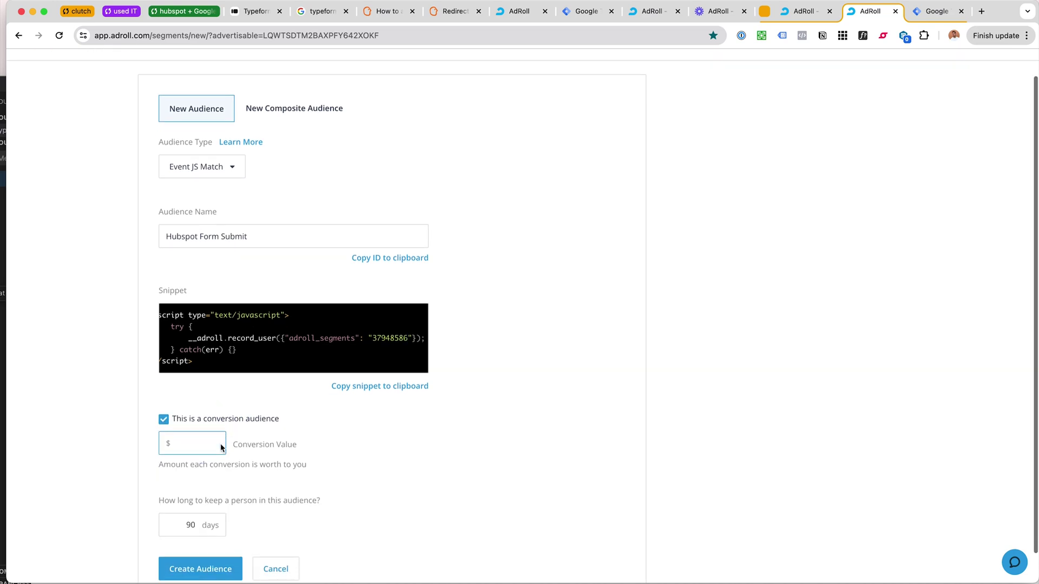
{"action": "scroll", "coordinate": [240, 437], "scroll_direction": "down", "scroll_amount": 1}
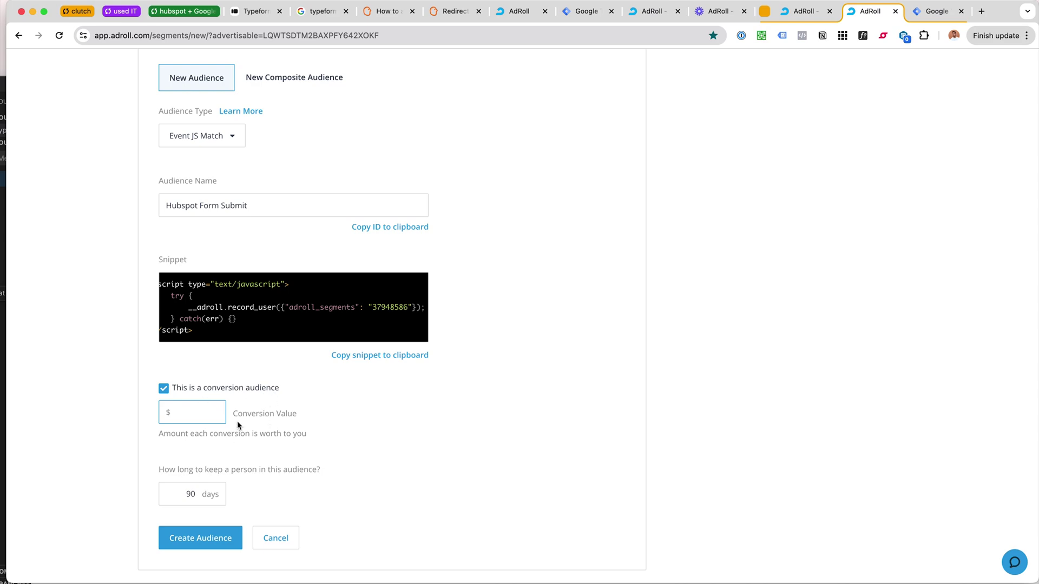
{"action": "scroll", "coordinate": [233, 422], "scroll_direction": "down", "scroll_amount": 1}
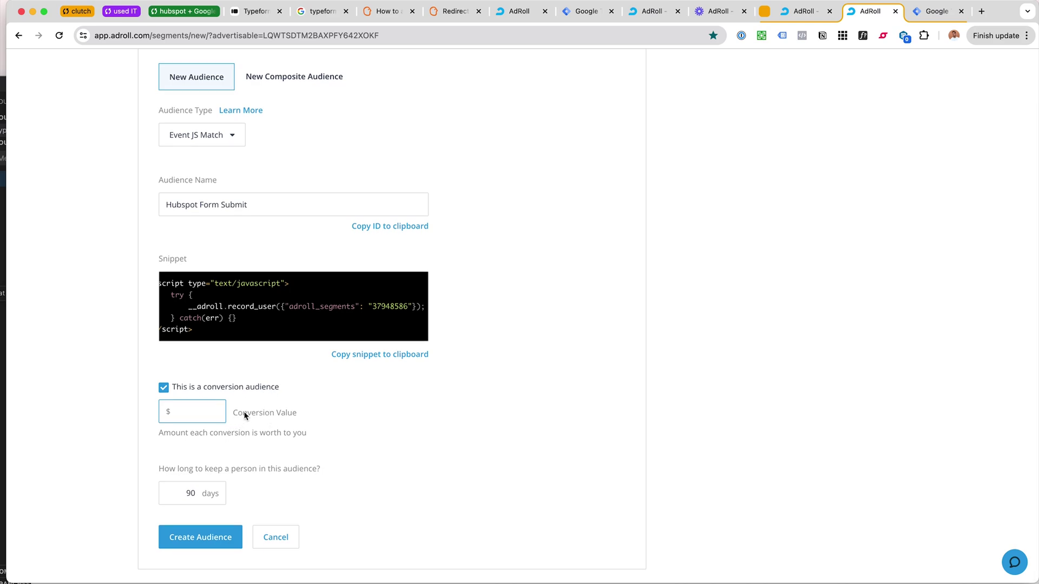
{"action": "left_click", "coordinate": [215, 542]}
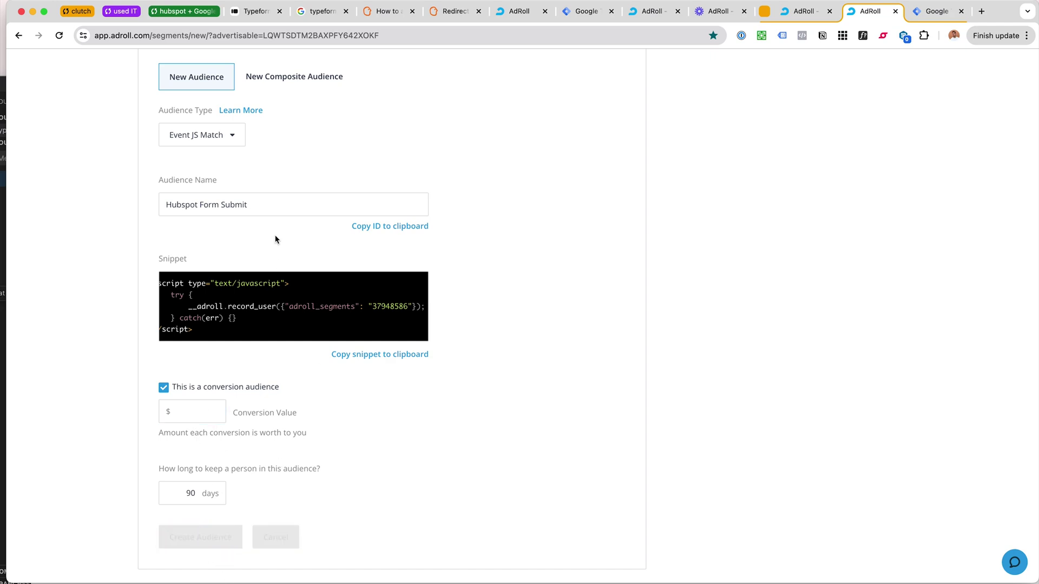
{"action": "scroll", "coordinate": [623, 441], "scroll_direction": "down", "scroll_amount": 1}
{"action": "scroll", "coordinate": [623, 441], "scroll_direction": "down", "scroll_amount": 10}
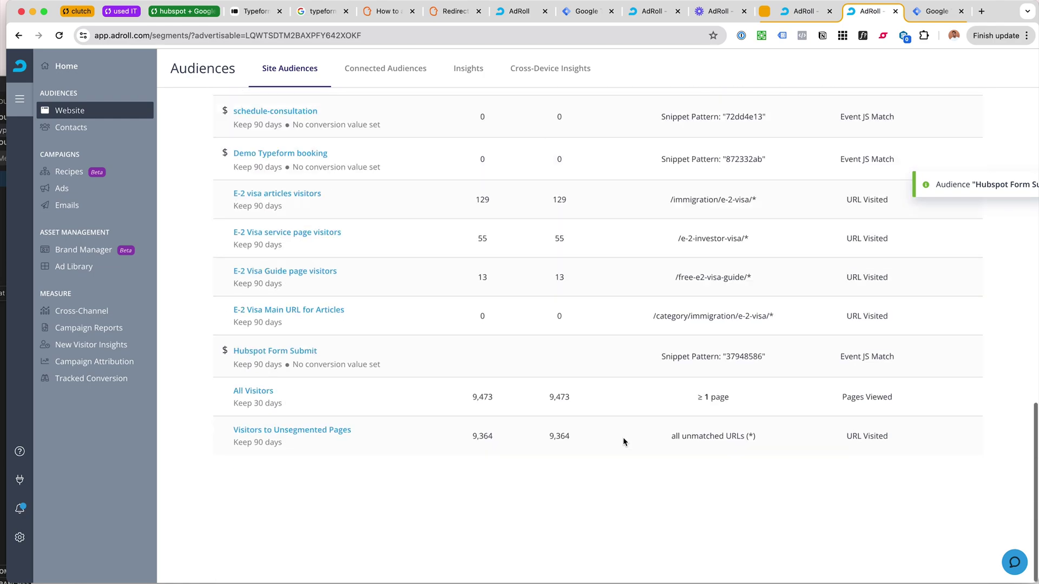
{"action": "scroll", "coordinate": [605, 422], "scroll_direction": "up", "scroll_amount": 1}
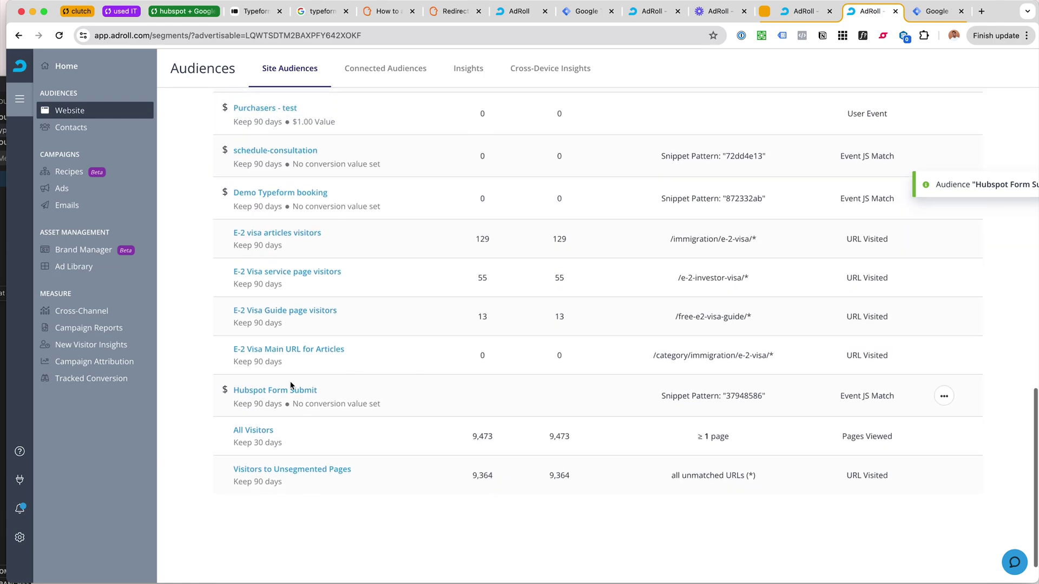
{"action": "scroll", "coordinate": [716, 390], "scroll_direction": "up", "scroll_amount": 1}
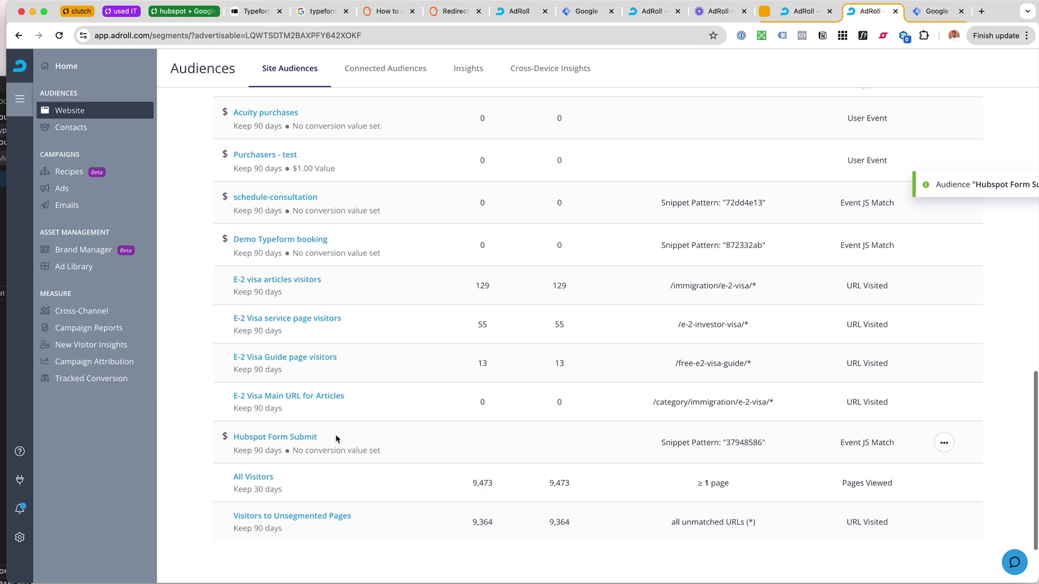
{"action": "left_click_drag", "start_coordinate": [339, 437], "coordinate": [198, 443]}
{"action": "left_click", "coordinate": [198, 442]}
{"action": "scroll", "coordinate": [697, 463], "scroll_direction": "up", "scroll_amount": 2}
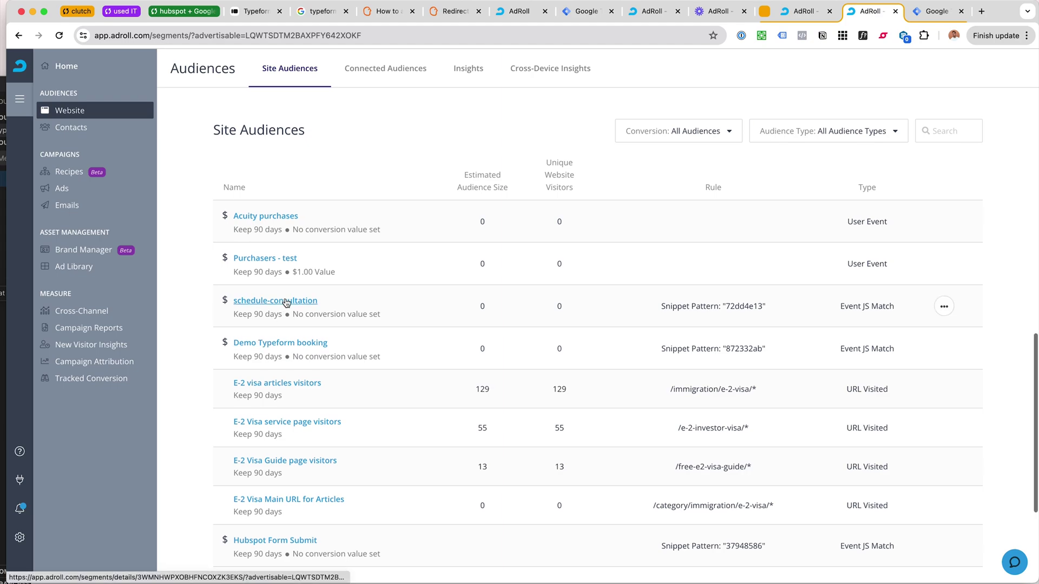
{"action": "scroll", "coordinate": [487, 282], "scroll_direction": "down", "scroll_amount": 1}
{"action": "double_click", "coordinate": [737, 255]}
{"action": "scroll", "coordinate": [747, 257], "scroll_direction": "down", "scroll_amount": 1}
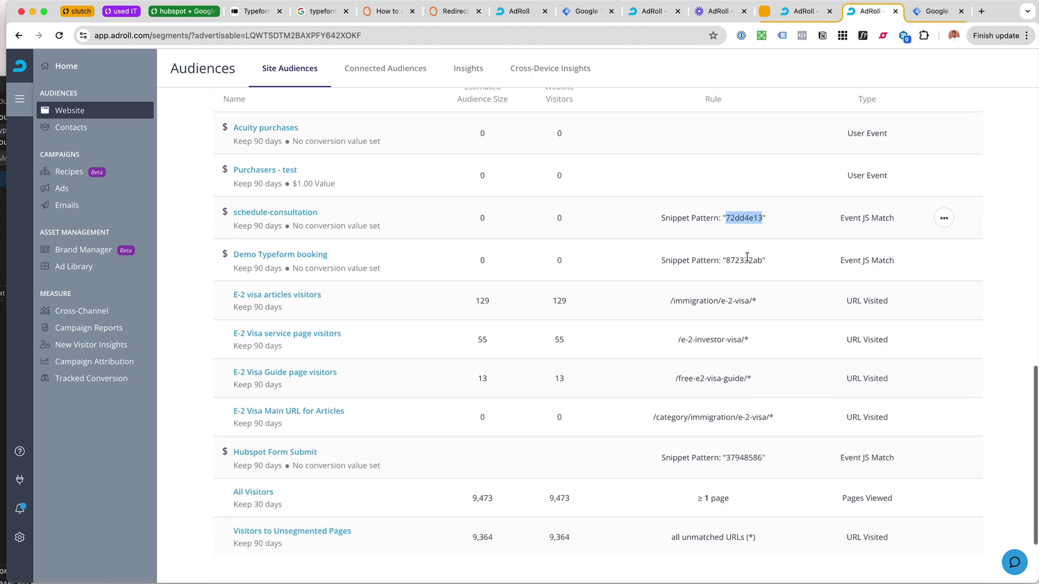
{"action": "scroll", "coordinate": [747, 257], "scroll_direction": "down", "scroll_amount": 1}
{"action": "left_click", "coordinate": [743, 393]}
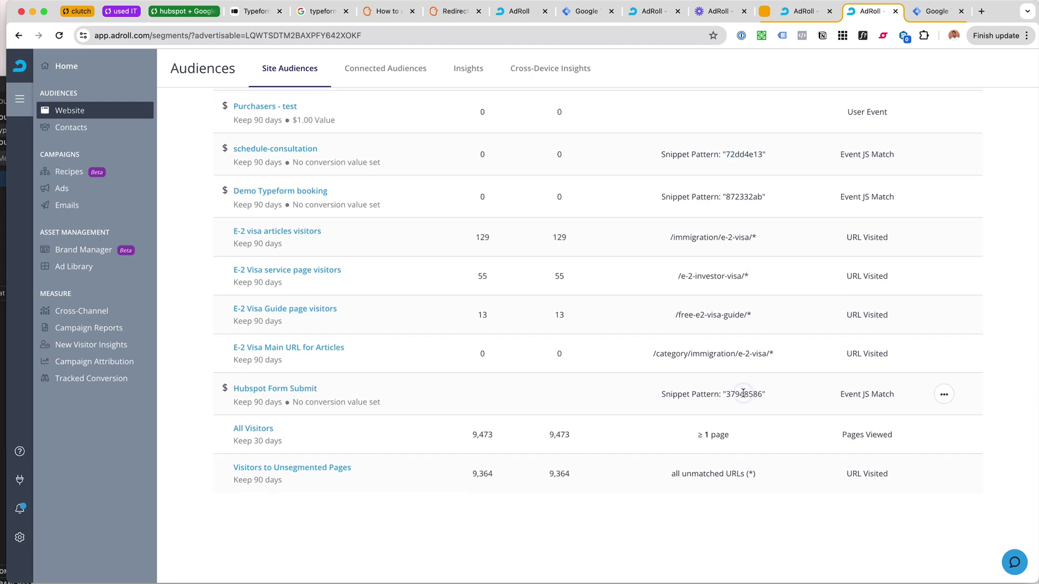
{"action": "double_click", "coordinate": [743, 394]}
{"action": "key", "text": "super+c"}
Select all of the NEW Adroll purchase tag's HTML code, then close the tag
{"action": "left_click", "coordinate": [940, 21]}
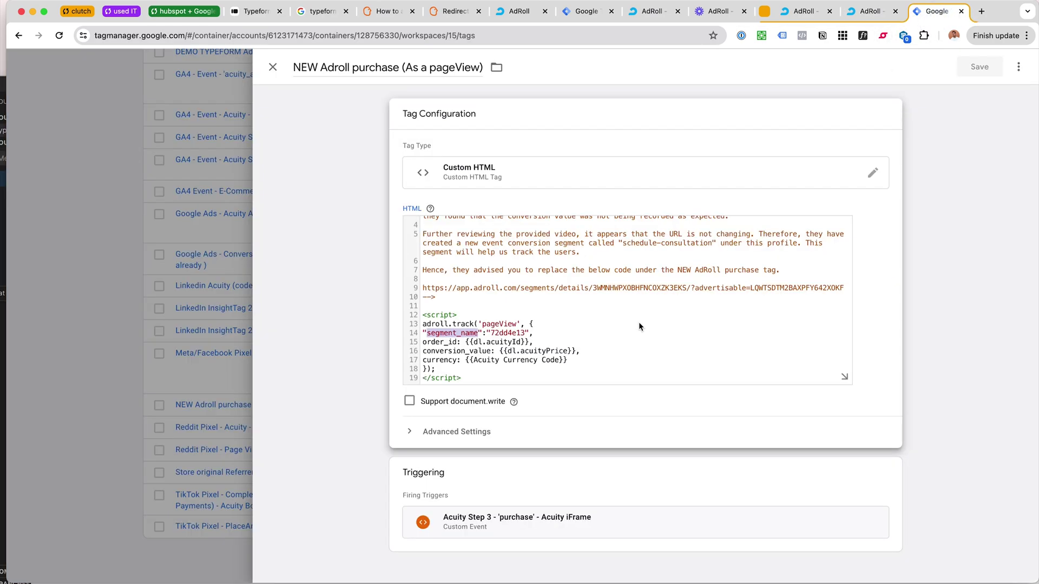
{"action": "left_click", "coordinate": [1018, 67]}
{"action": "left_click", "coordinate": [789, 250]}
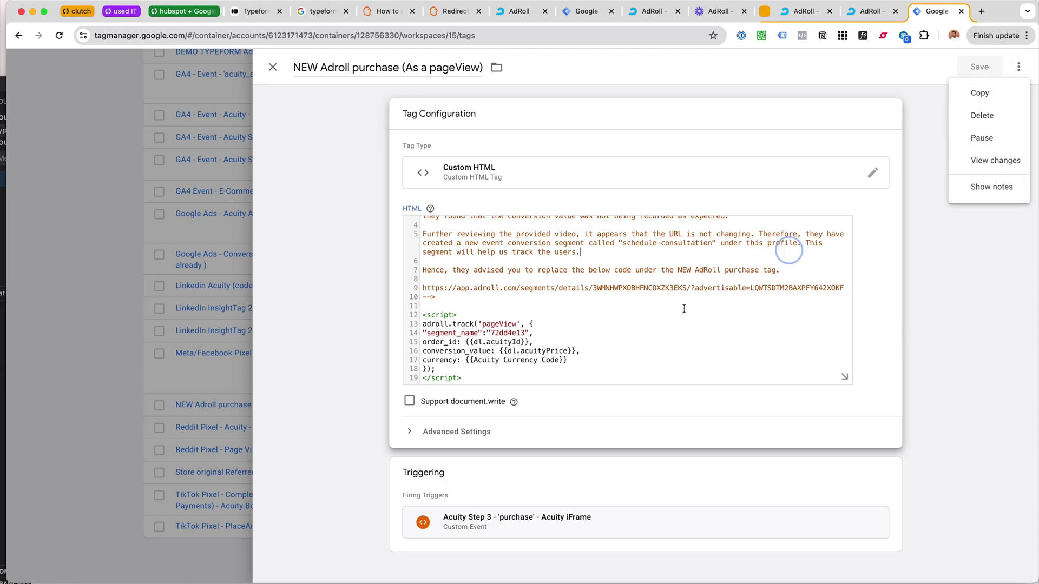
{"action": "left_click", "coordinate": [673, 313]}
{"action": "key", "text": "super+a"}
{"action": "left_click", "coordinate": [181, 294]}
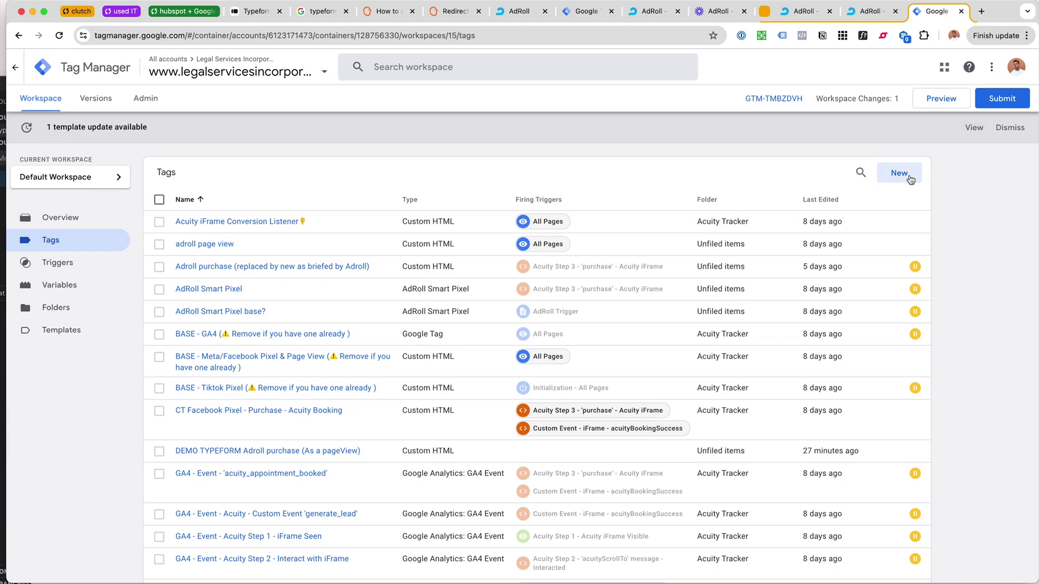
Create a new Custom HTML tag and paste the copied AdRoll pageView script into it
{"action": "left_click", "coordinate": [903, 173]}
{"action": "left_click", "coordinate": [634, 194]}
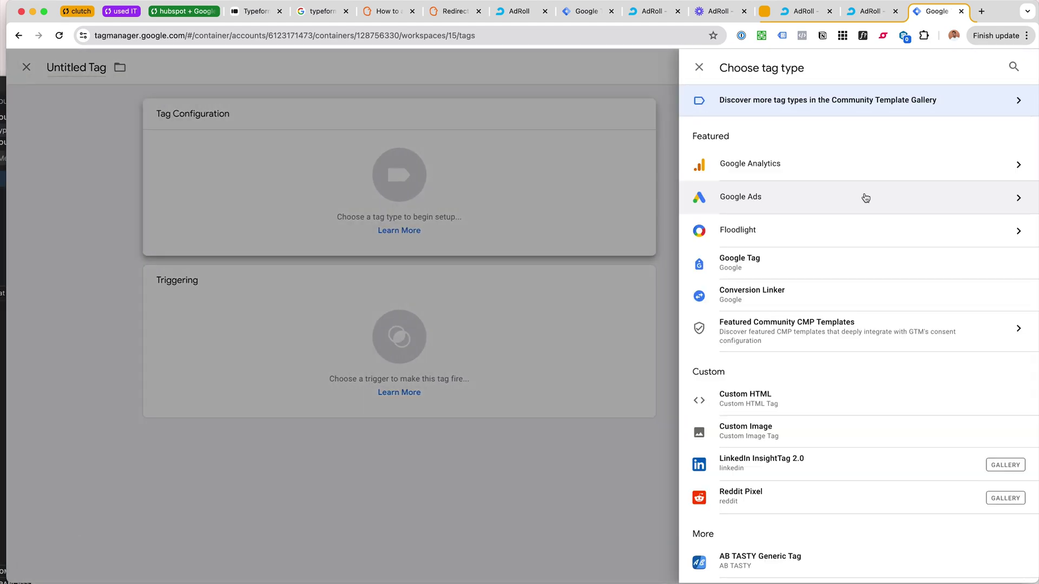
{"action": "left_click", "coordinate": [822, 401]}
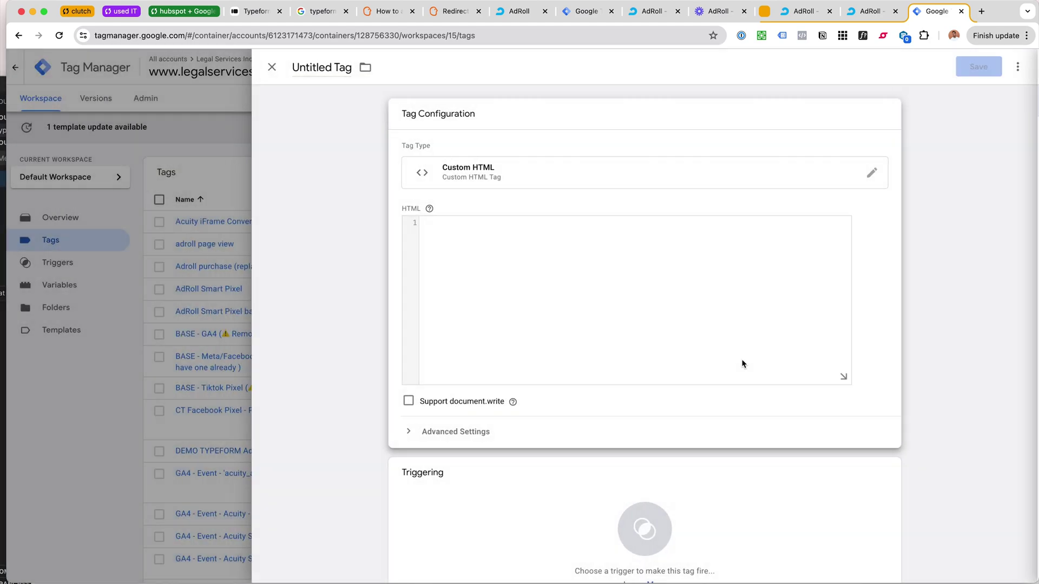
{"action": "left_click", "coordinate": [595, 297]}
{"action": "key", "text": "ctrl+v"}
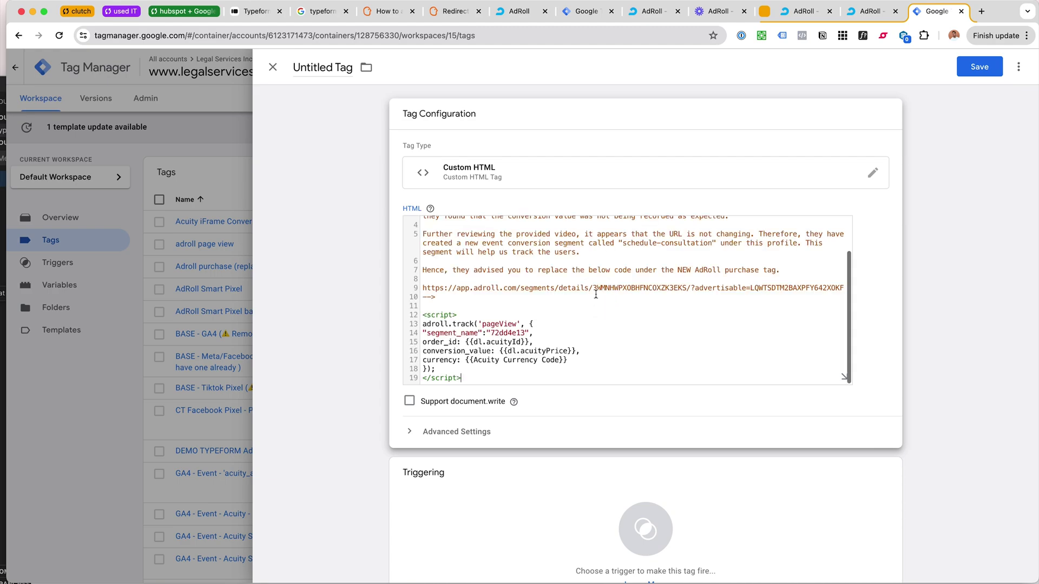
Delete the AdRoll support comment lines, leaving only the <script> block
{"action": "left_click", "coordinate": [553, 302]}
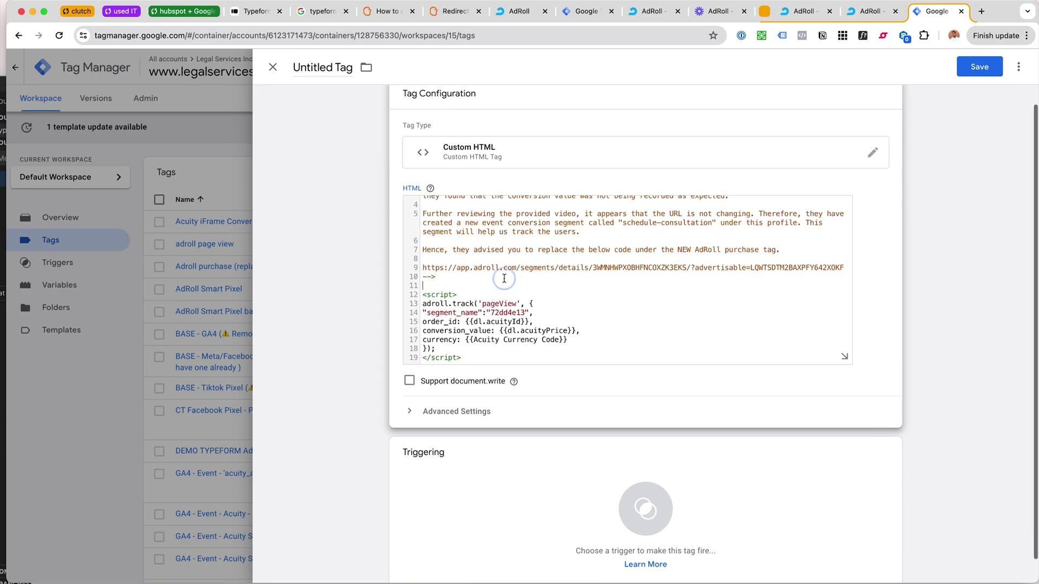
{"action": "key", "text": "super+shift+Up"}
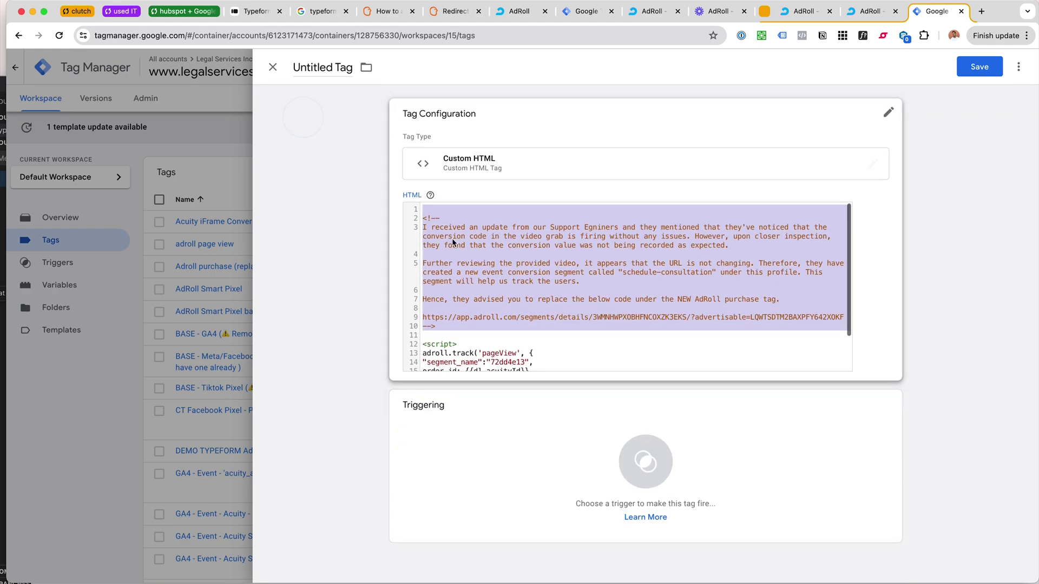
{"action": "left_click", "coordinate": [487, 333]}
{"action": "left_click", "coordinate": [373, 214]}
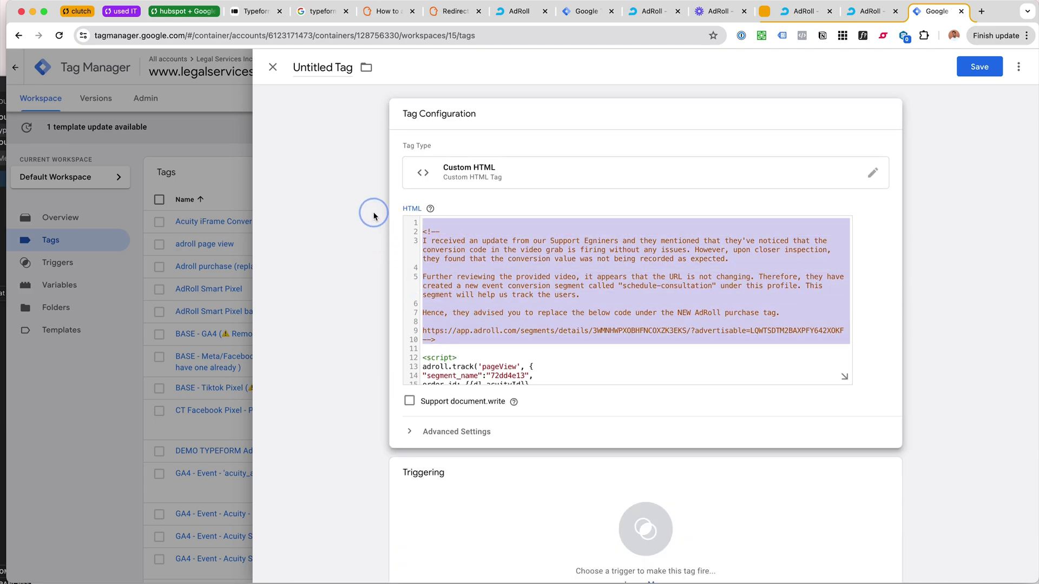
{"action": "left_click", "coordinate": [554, 333]}
{"action": "left_click", "coordinate": [588, 323]}
{"action": "key", "text": "BackSpace"}
{"action": "left_click_drag", "start_coordinate": [576, 340], "coordinate": [578, 294]}
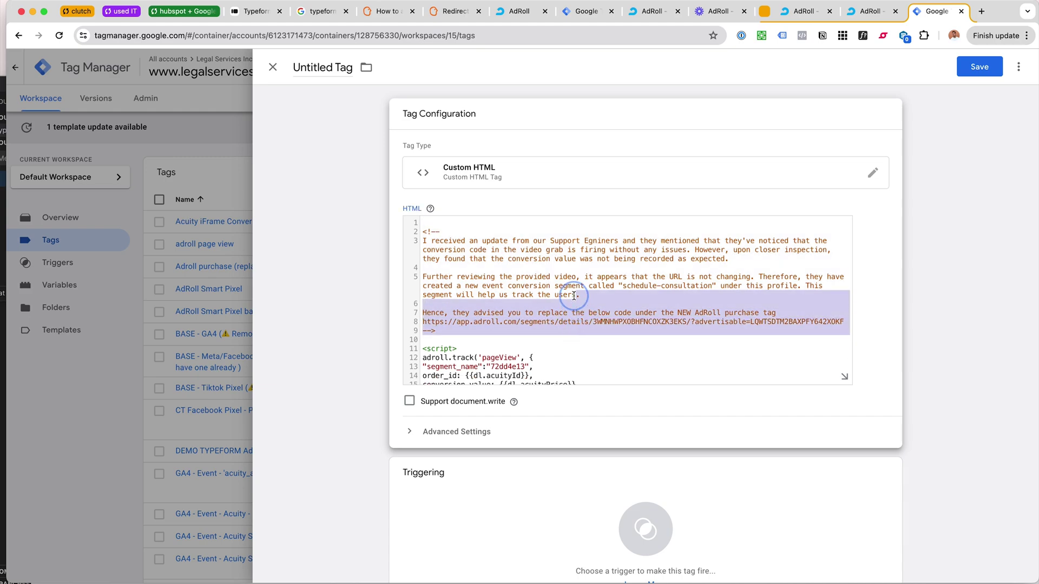
{"action": "key", "text": "BackSpace"}
{"action": "left_click", "coordinate": [561, 282]}
{"action": "left_click", "coordinate": [422, 232], "text": "shift"}
{"action": "key", "text": "BackSpace"}
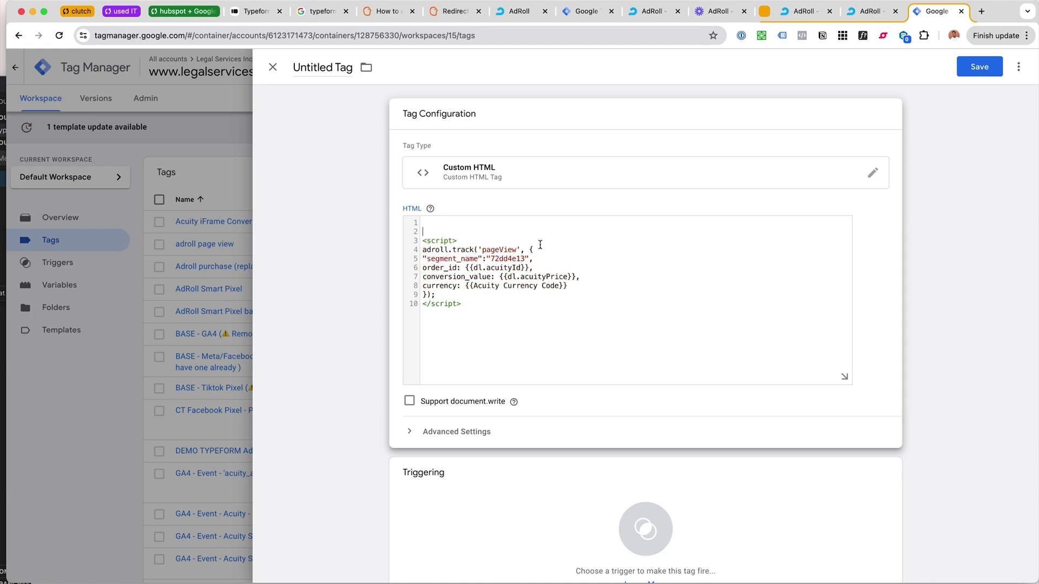
{"action": "scroll", "coordinate": [511, 238], "scroll_direction": "down", "scroll_amount": 1}
{"action": "double_click", "coordinate": [502, 242]}
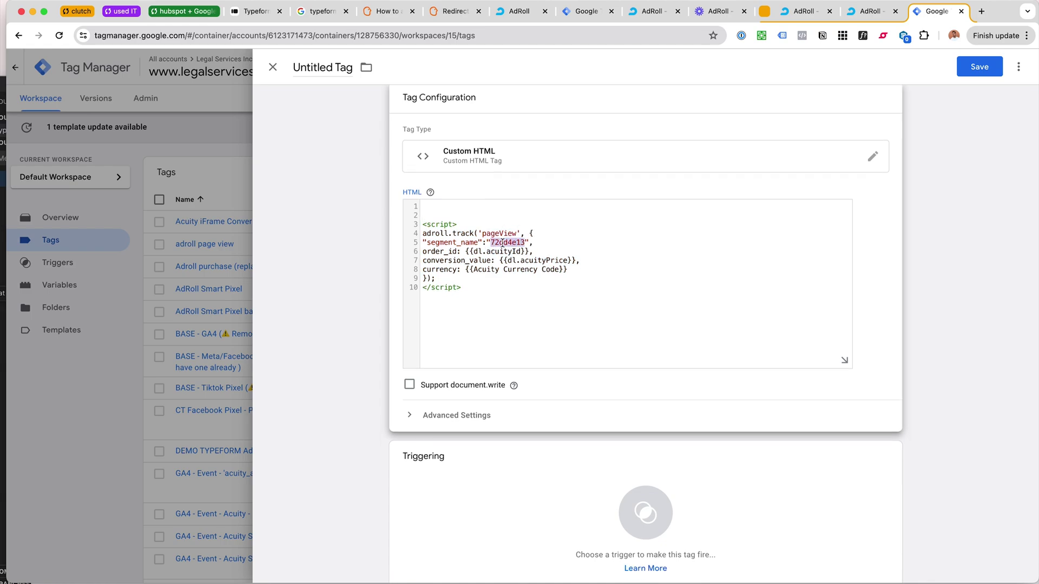
Replace segment_name 72dd4e13 with 37948586 from AdRoll, then review the order, value and currency lines
{"action": "left_click", "coordinate": [881, 16]}
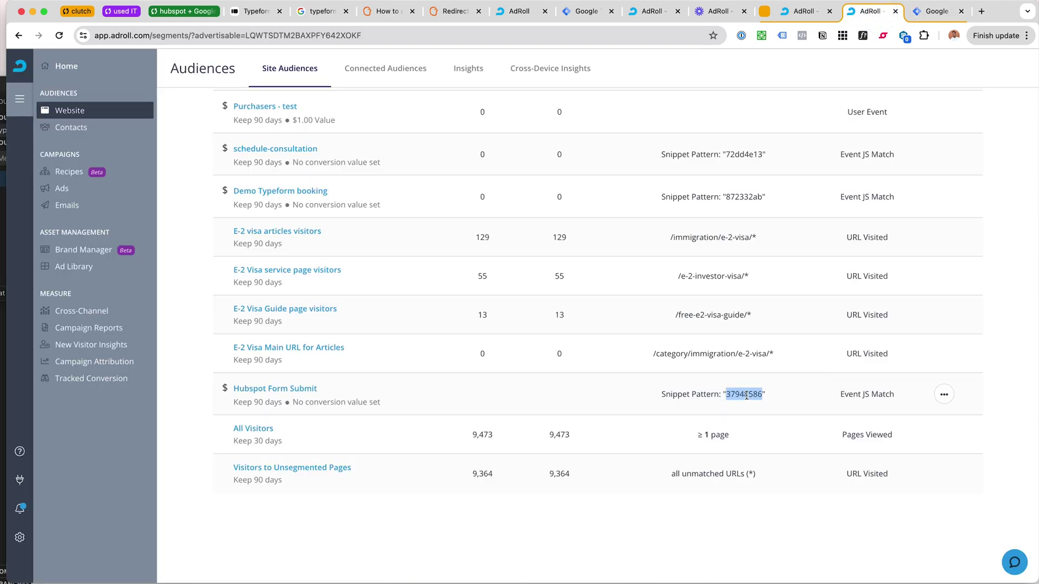
{"action": "left_click", "coordinate": [944, 13]}
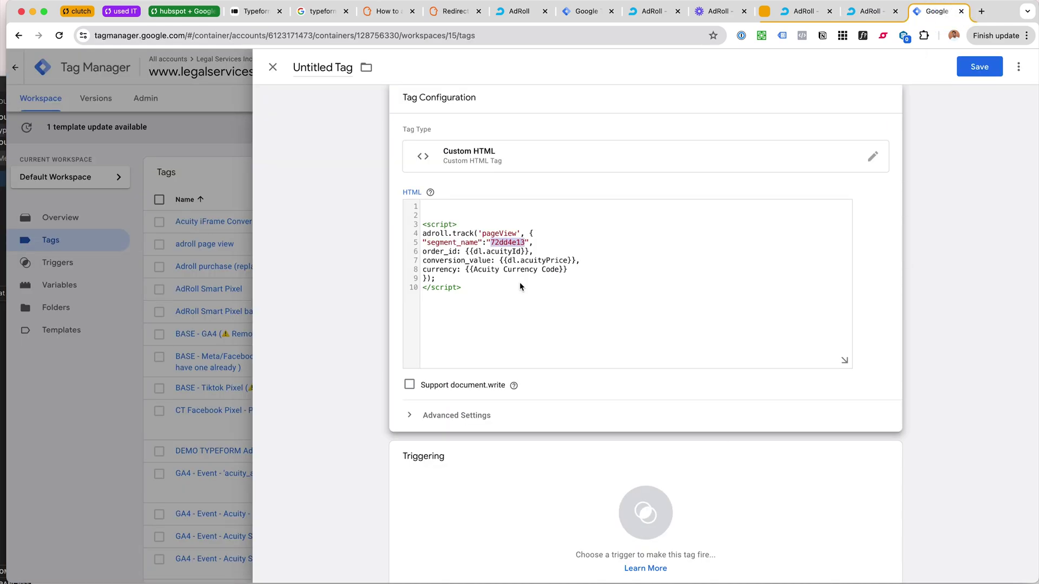
{"action": "key", "text": "super+v"}
{"action": "left_click_drag", "start_coordinate": [434, 251], "coordinate": [579, 274]}
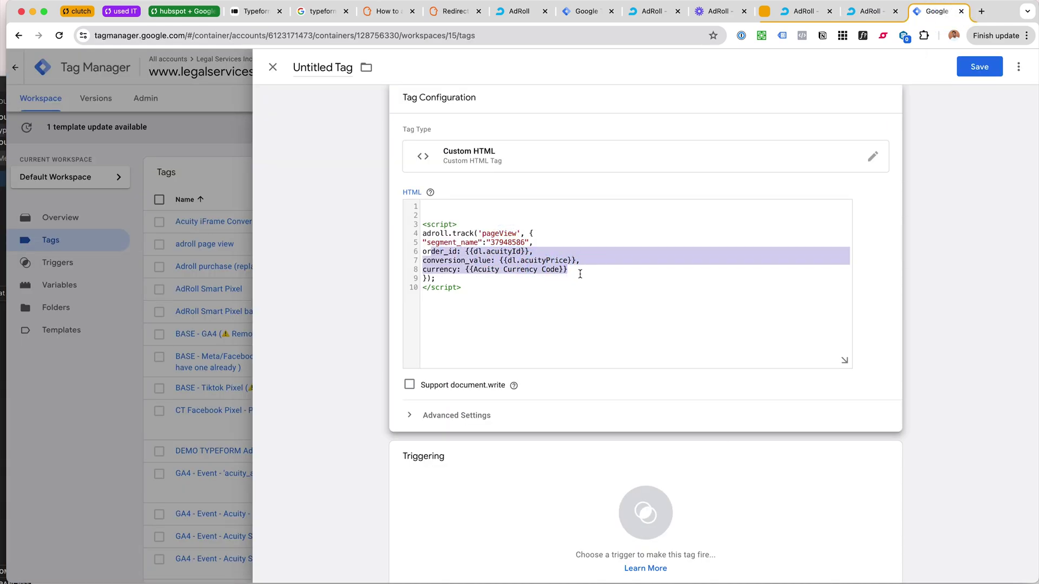
{"action": "left_click", "coordinate": [441, 268]}
{"action": "double_click", "coordinate": [445, 252]}
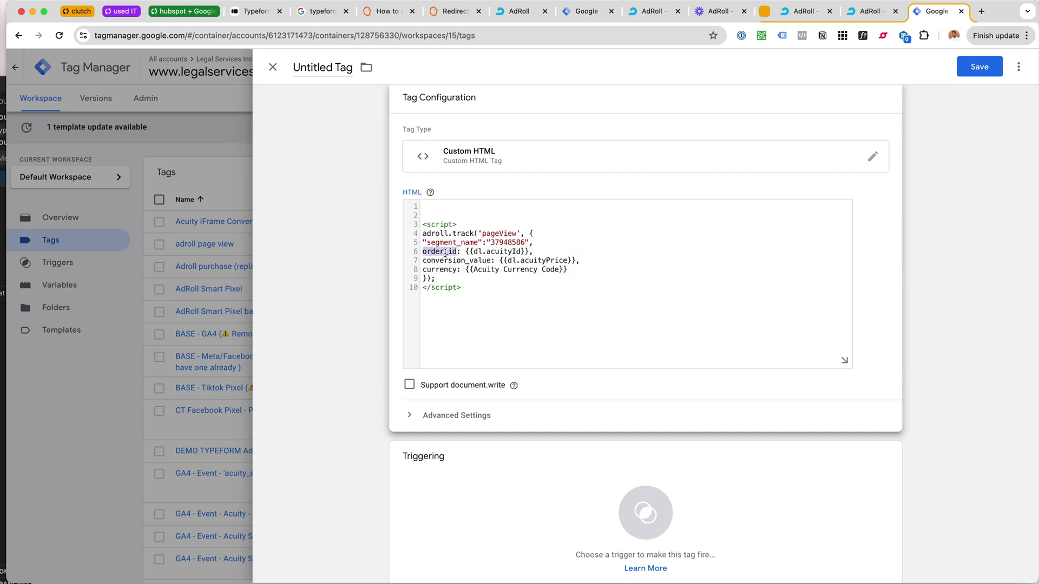
{"action": "left_click", "coordinate": [474, 215]}
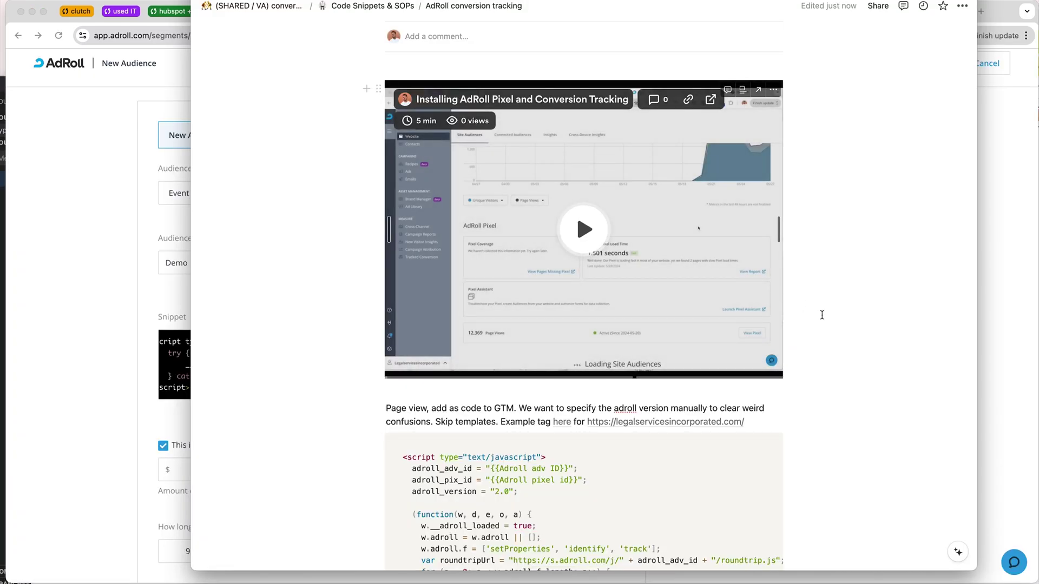
Scroll through the Notion SOP screenshots and add an empty line below one screenshot
{"action": "scroll", "coordinate": [847, 326], "scroll_direction": "down", "scroll_amount": 9}
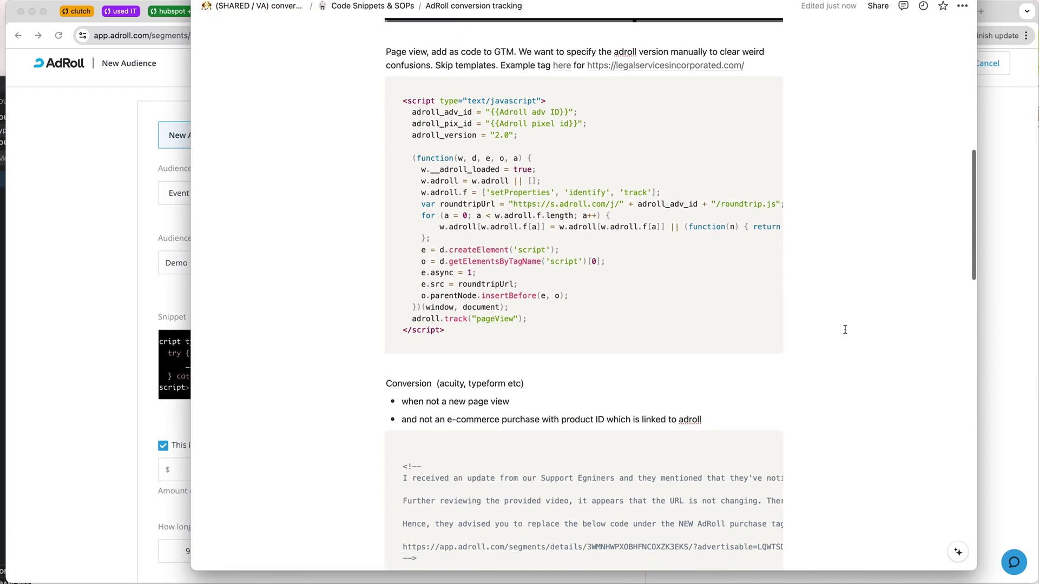
{"action": "scroll", "coordinate": [846, 329], "scroll_direction": "down", "scroll_amount": 4}
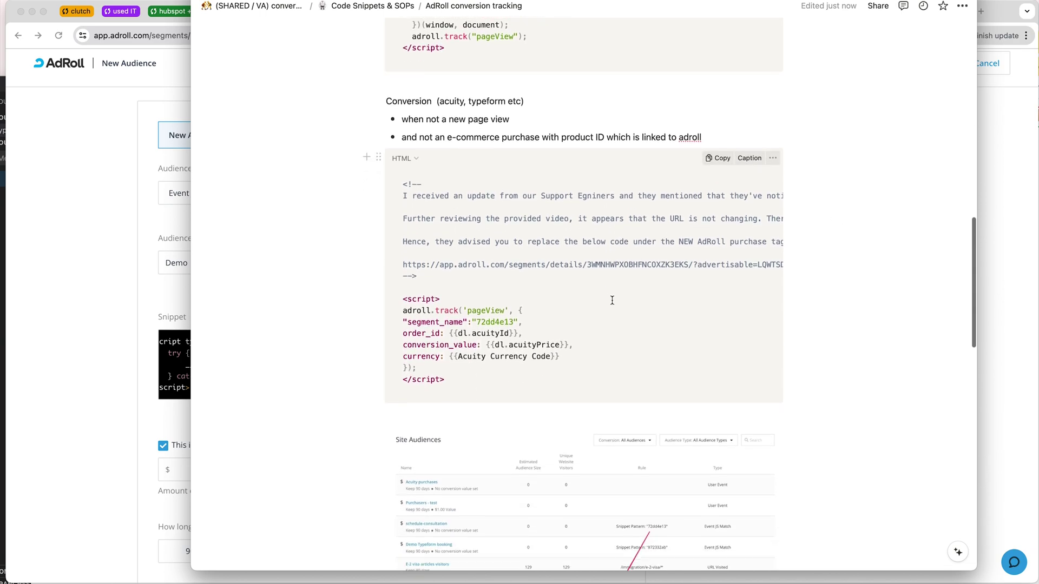
{"action": "scroll", "coordinate": [633, 303], "scroll_direction": "down", "scroll_amount": 1}
{"action": "scroll", "coordinate": [638, 302], "scroll_direction": "down", "scroll_amount": 1}
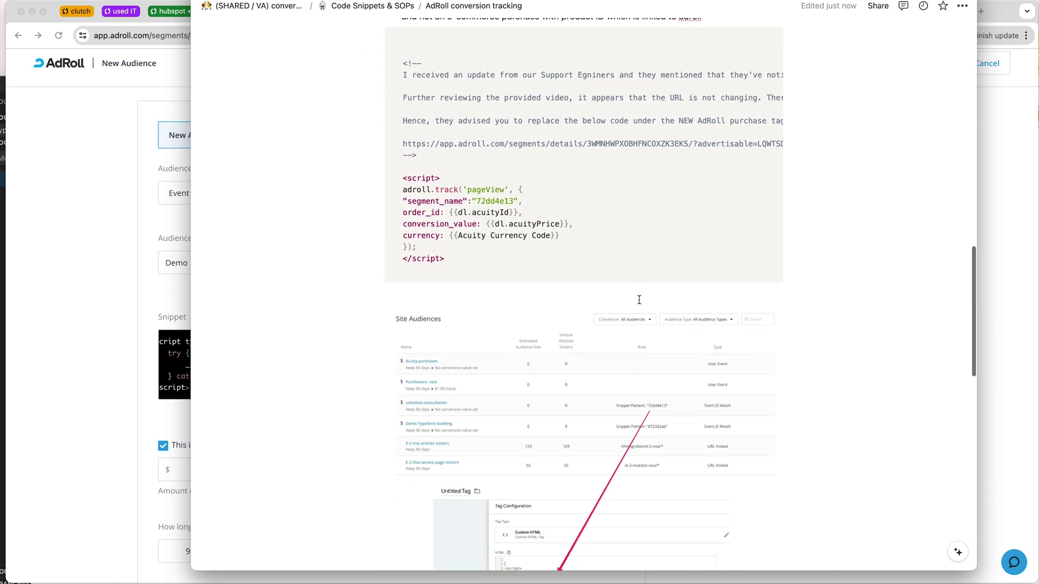
{"action": "scroll", "coordinate": [643, 302], "scroll_direction": "down", "scroll_amount": 3}
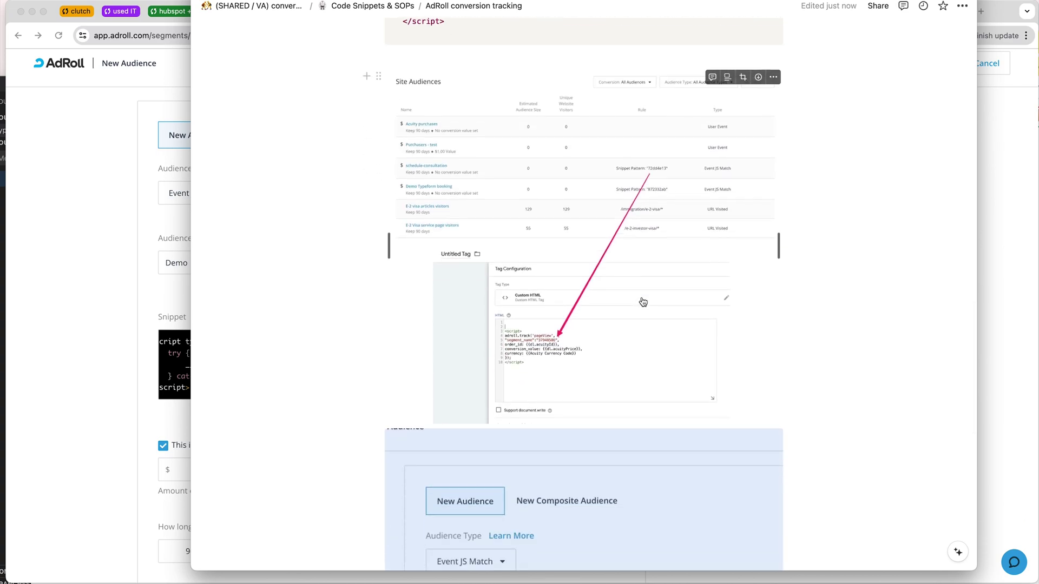
{"action": "scroll", "coordinate": [633, 305], "scroll_direction": "down", "scroll_amount": 2}
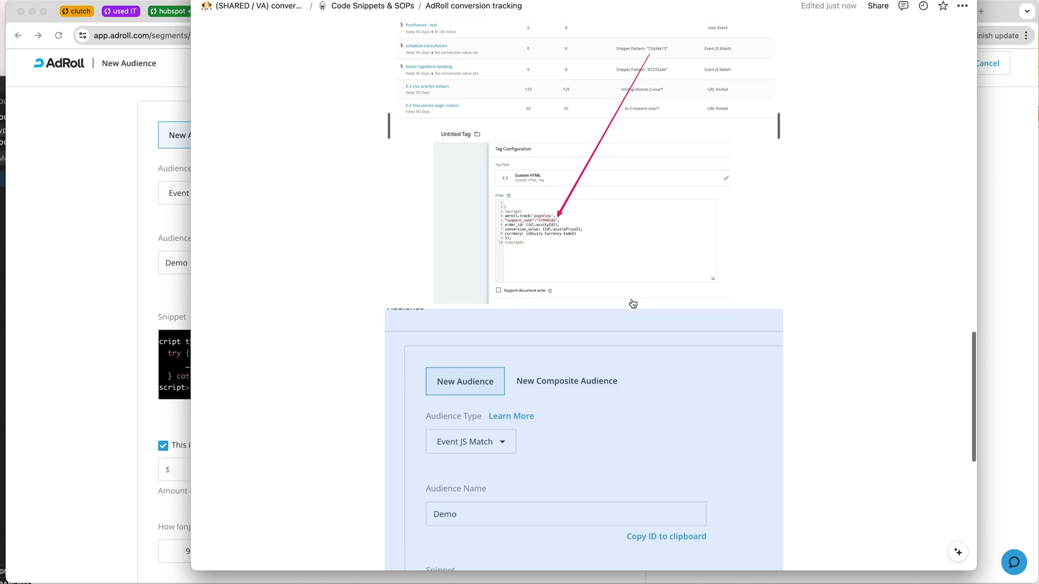
{"action": "scroll", "coordinate": [633, 303], "scroll_direction": "down", "scroll_amount": 1}
{"action": "scroll", "coordinate": [633, 303], "scroll_direction": "down", "scroll_amount": 1}
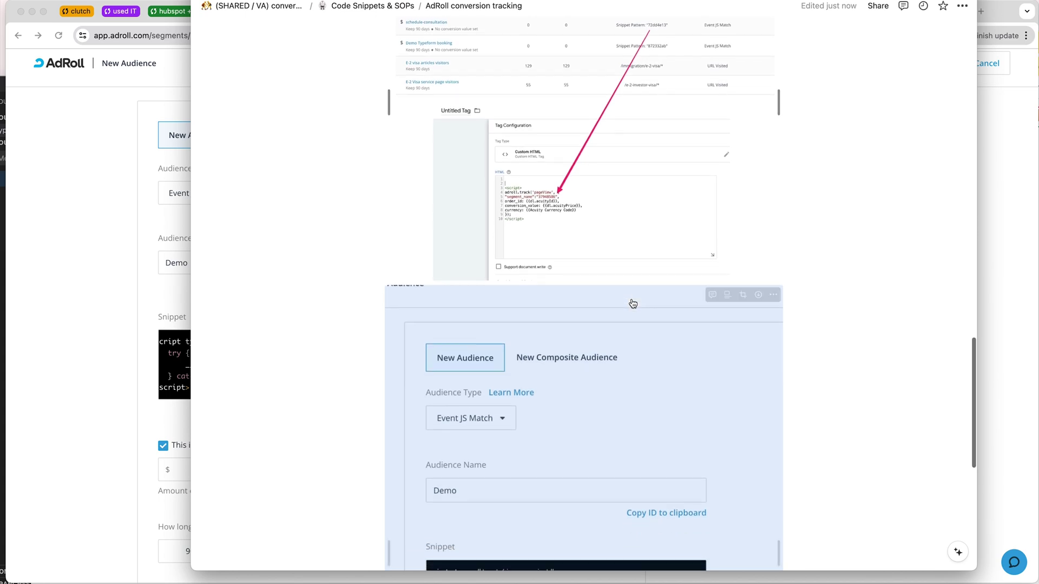
{"action": "scroll", "coordinate": [706, 284], "scroll_direction": "down", "scroll_amount": 1}
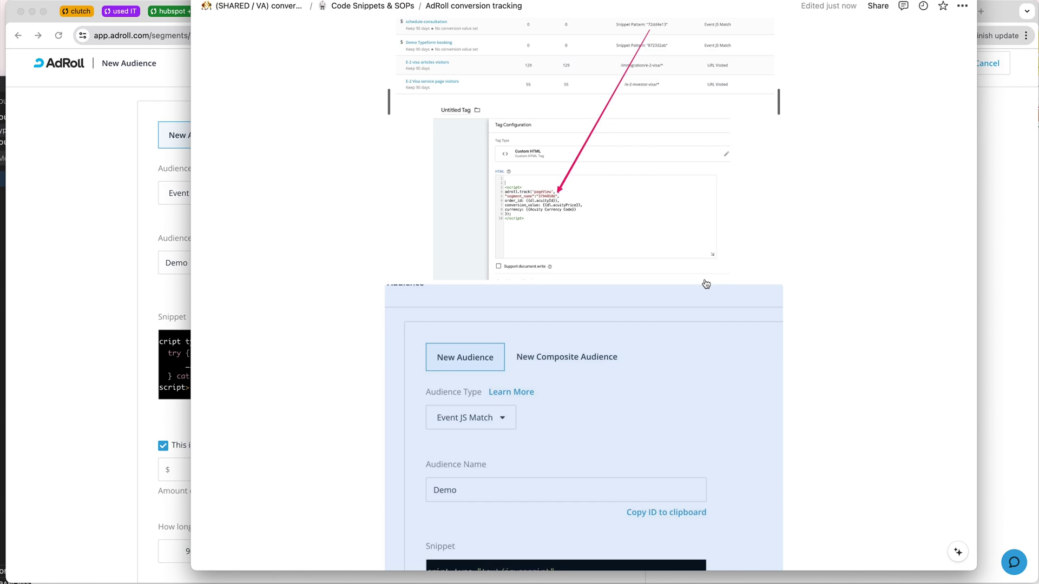
{"action": "scroll", "coordinate": [703, 260], "scroll_direction": "down", "scroll_amount": 10}
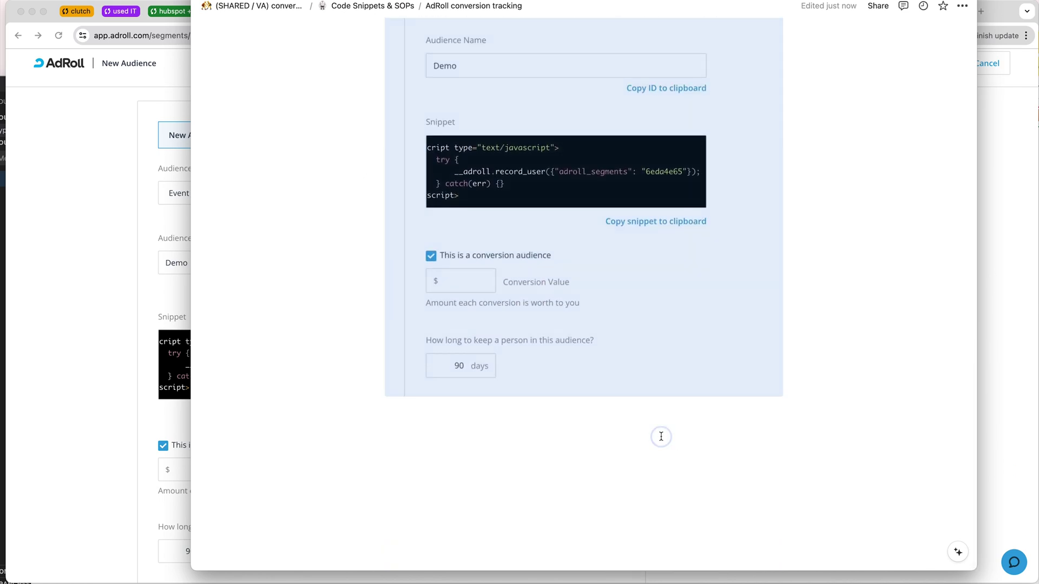
{"action": "left_click", "coordinate": [661, 436]}
Scroll to the Conversion (acuity, typeform etc) section's pageView code snippet with segment_name 72dd4e13
{"action": "scroll", "coordinate": [659, 404], "scroll_direction": "up", "scroll_amount": 15}
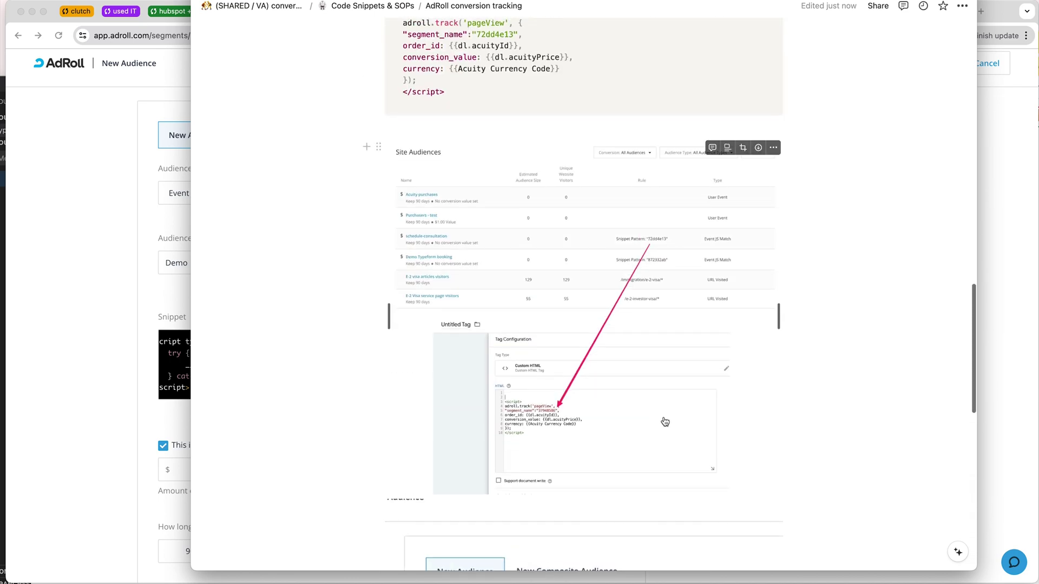
{"action": "scroll", "coordinate": [660, 407], "scroll_direction": "up", "scroll_amount": 8}
{"action": "scroll", "coordinate": [626, 252], "scroll_direction": "up", "scroll_amount": 10}
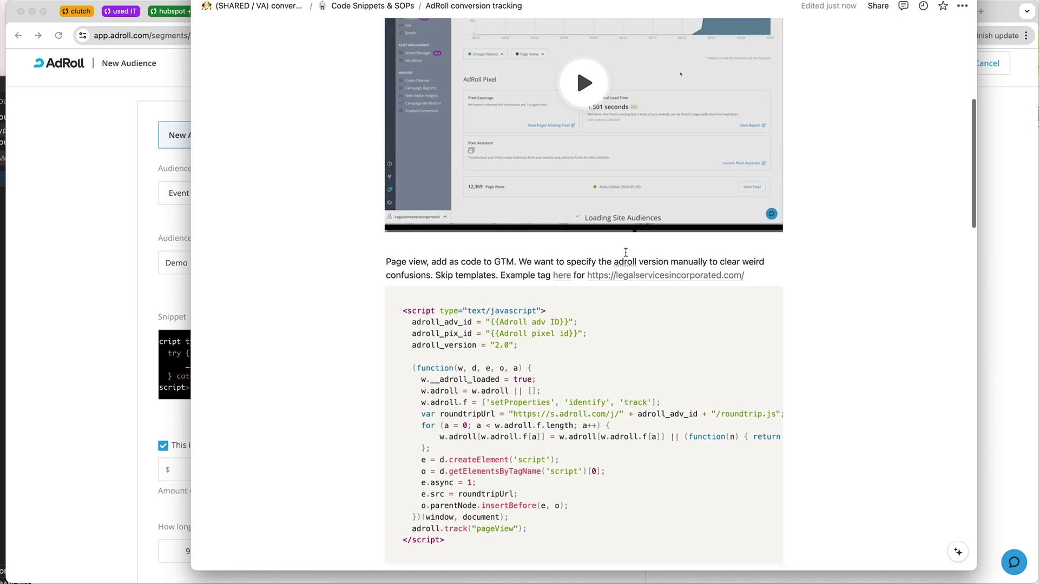
{"action": "scroll", "coordinate": [617, 238], "scroll_direction": "up", "scroll_amount": 2}
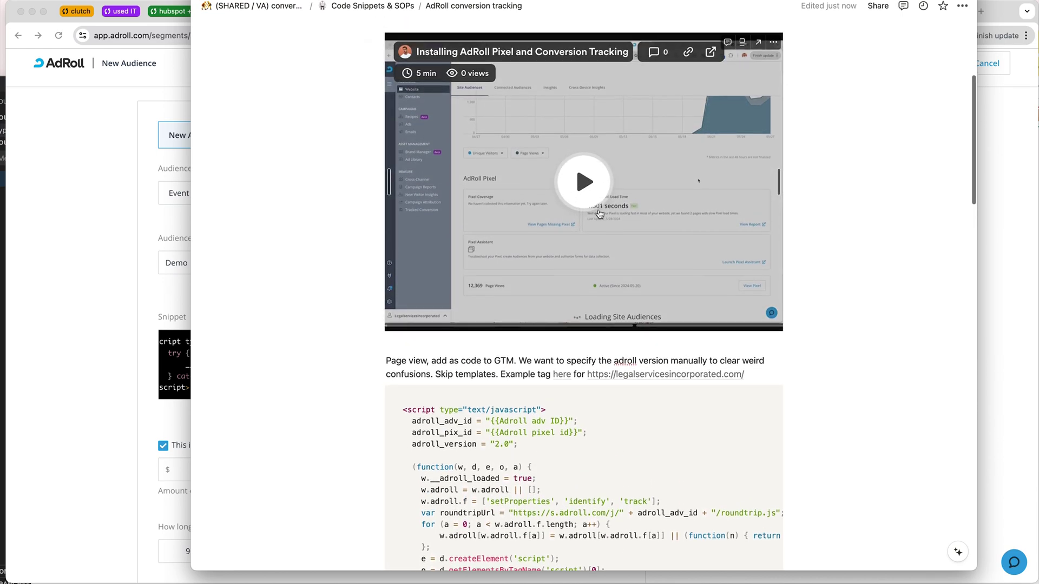
{"action": "scroll", "coordinate": [601, 211], "scroll_direction": "up", "scroll_amount": 1}
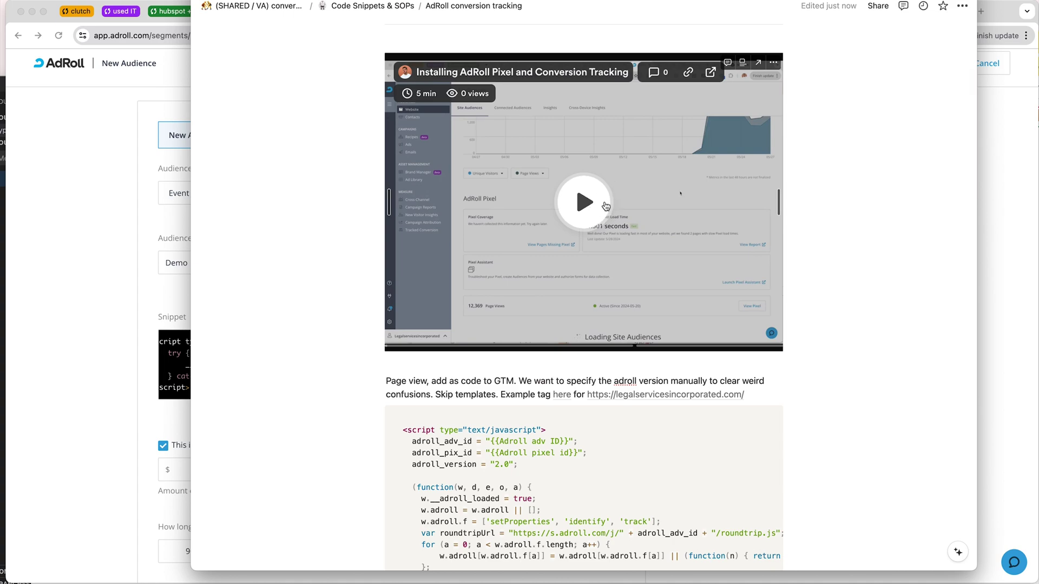
{"action": "scroll", "coordinate": [603, 216], "scroll_direction": "down", "scroll_amount": 2}
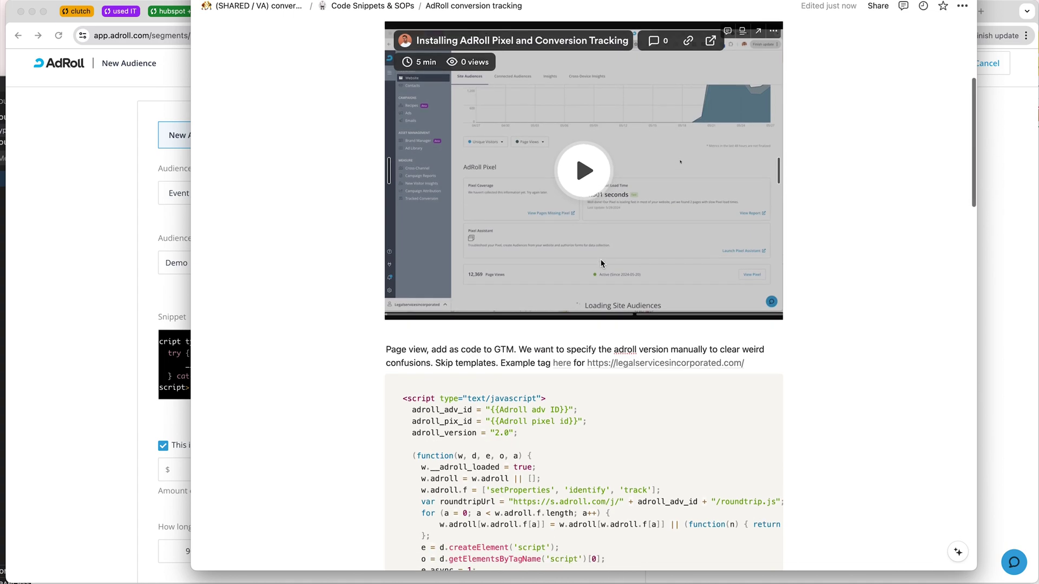
{"action": "scroll", "coordinate": [601, 263], "scroll_direction": "down", "scroll_amount": 1}
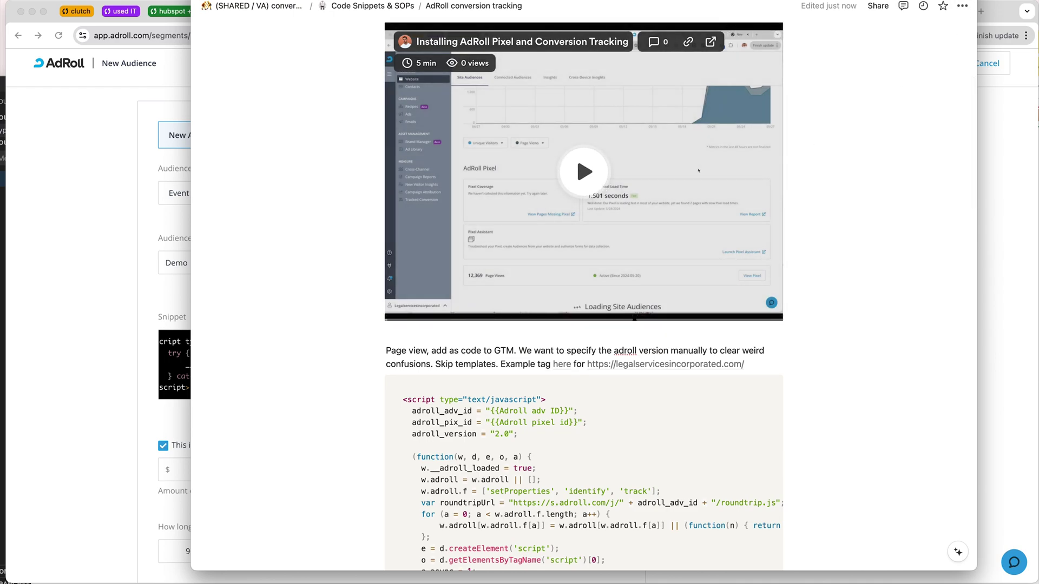
{"action": "scroll", "coordinate": [893, 223], "scroll_direction": "down", "scroll_amount": 1}
{"action": "scroll", "coordinate": [893, 223], "scroll_direction": "left", "scroll_amount": 1}
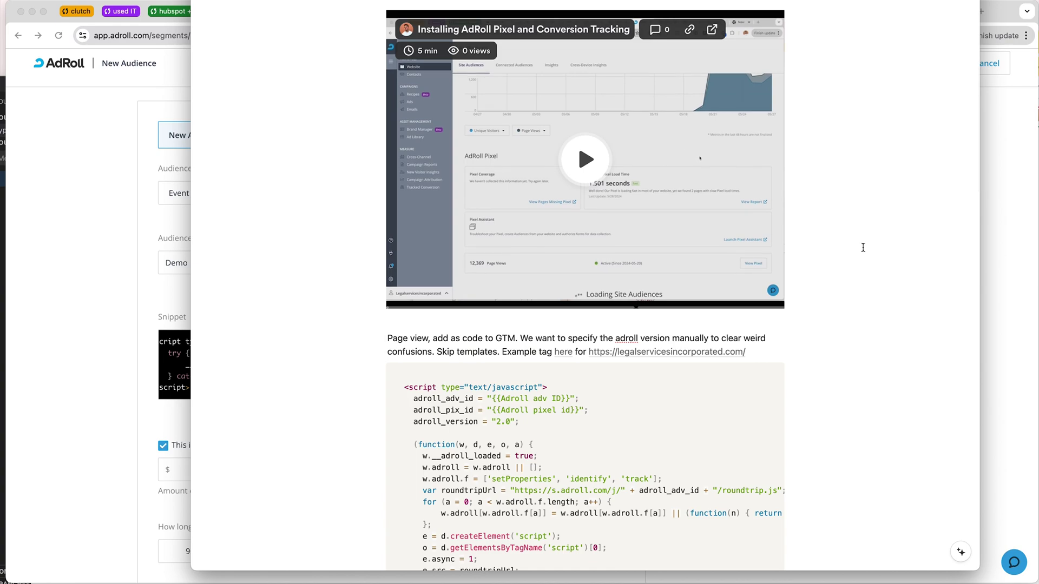
{"action": "scroll", "coordinate": [863, 247], "scroll_direction": "down", "scroll_amount": 1}
{"action": "scroll", "coordinate": [863, 247], "scroll_direction": "up", "scroll_amount": 1}
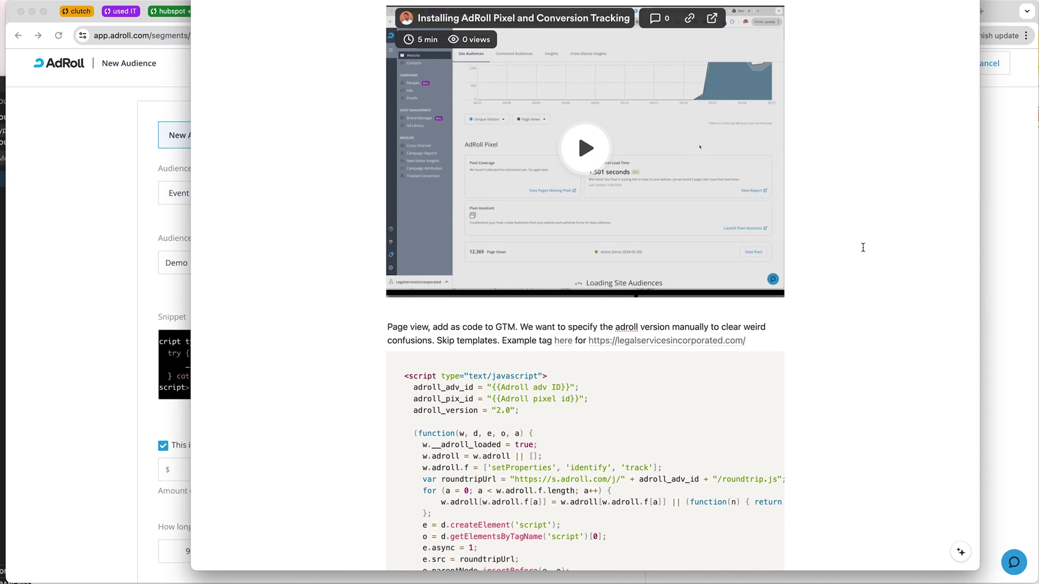
{"action": "scroll", "coordinate": [863, 247], "scroll_direction": "down", "scroll_amount": 1}
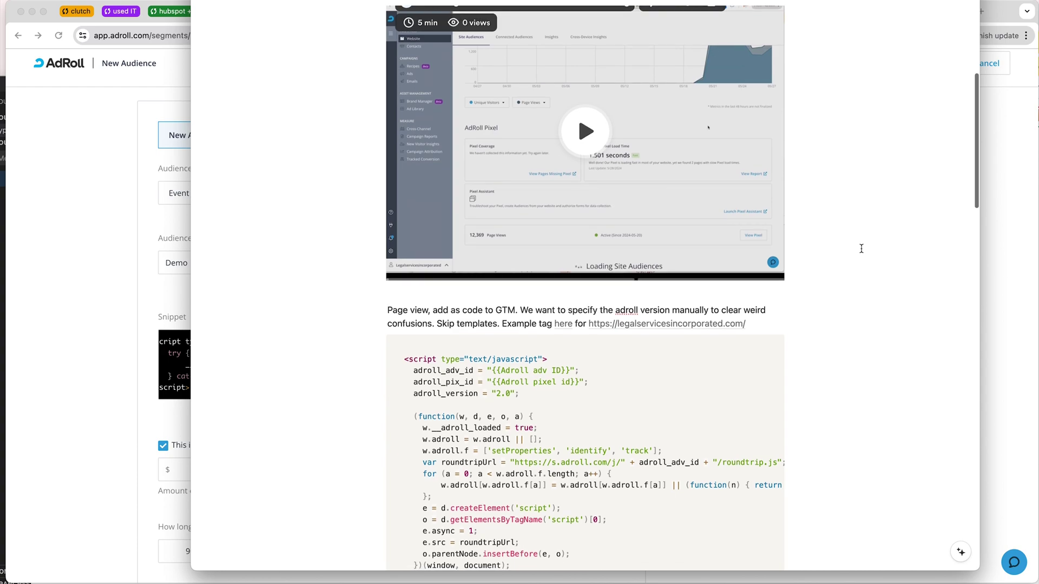
{"action": "scroll", "coordinate": [861, 248], "scroll_direction": "down", "scroll_amount": 10}
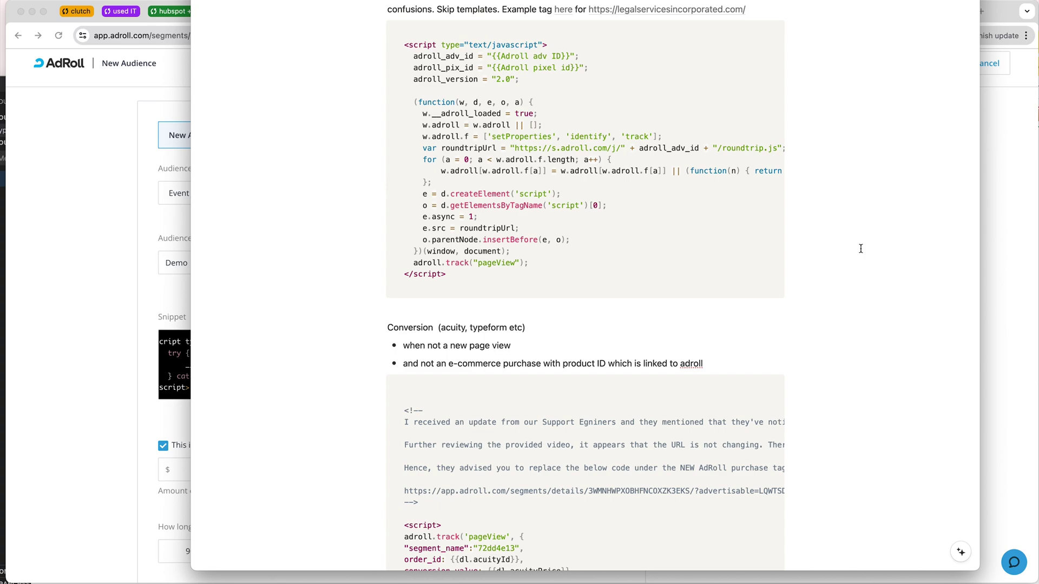
{"action": "scroll", "coordinate": [594, 343], "scroll_direction": "down", "scroll_amount": 5}
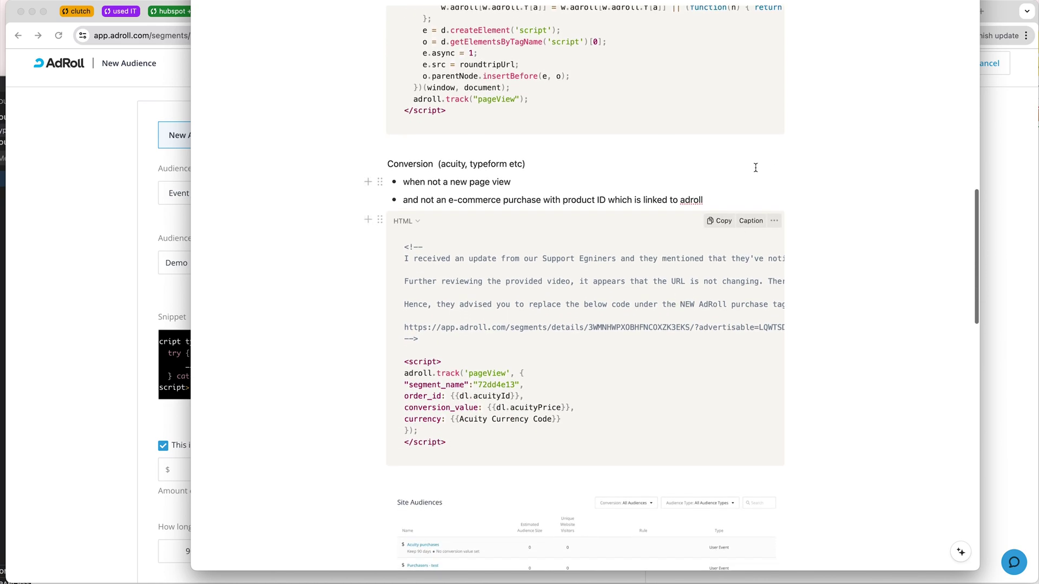